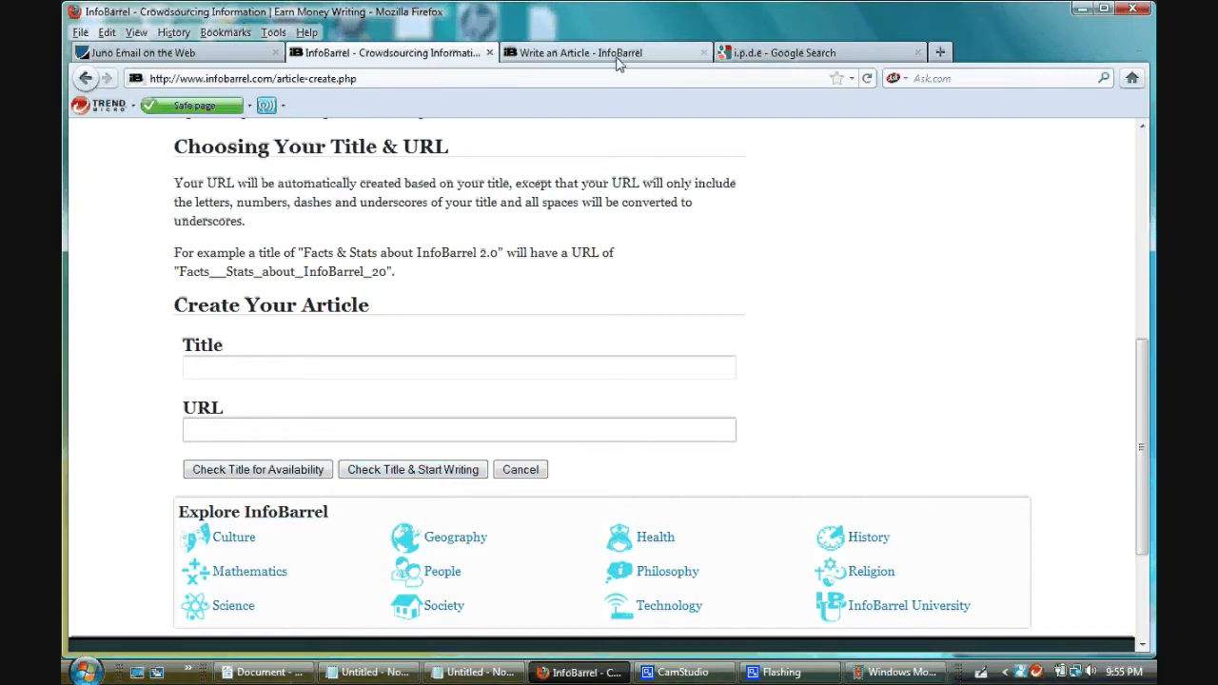
- Save and close the open text element of the "Safe Driving and Crash Prevention" article, continuing past the spell-check question
left_click(580, 53)
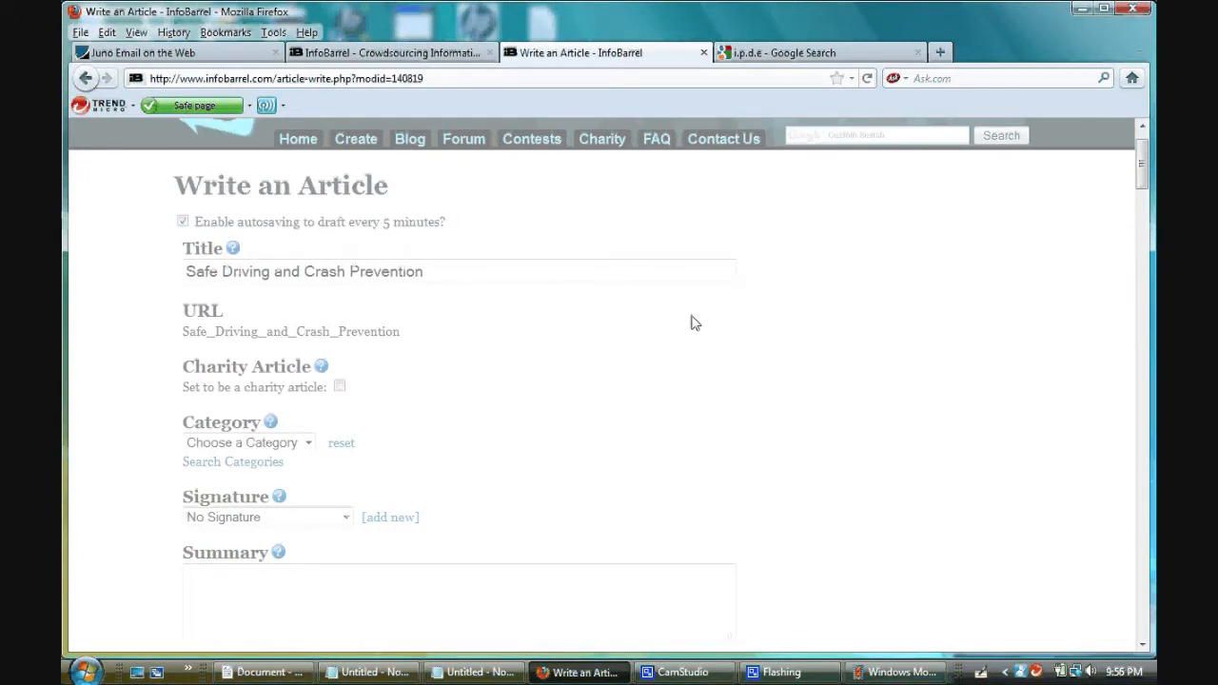
left_click(409, 52)
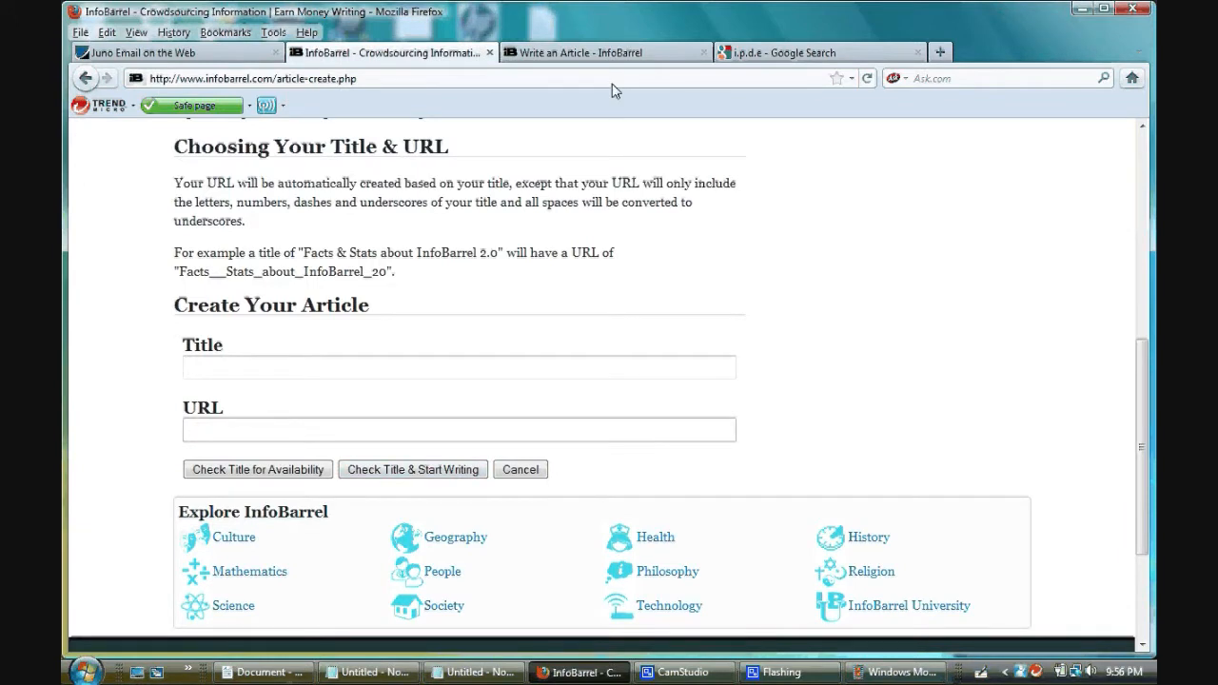
left_click(621, 56)
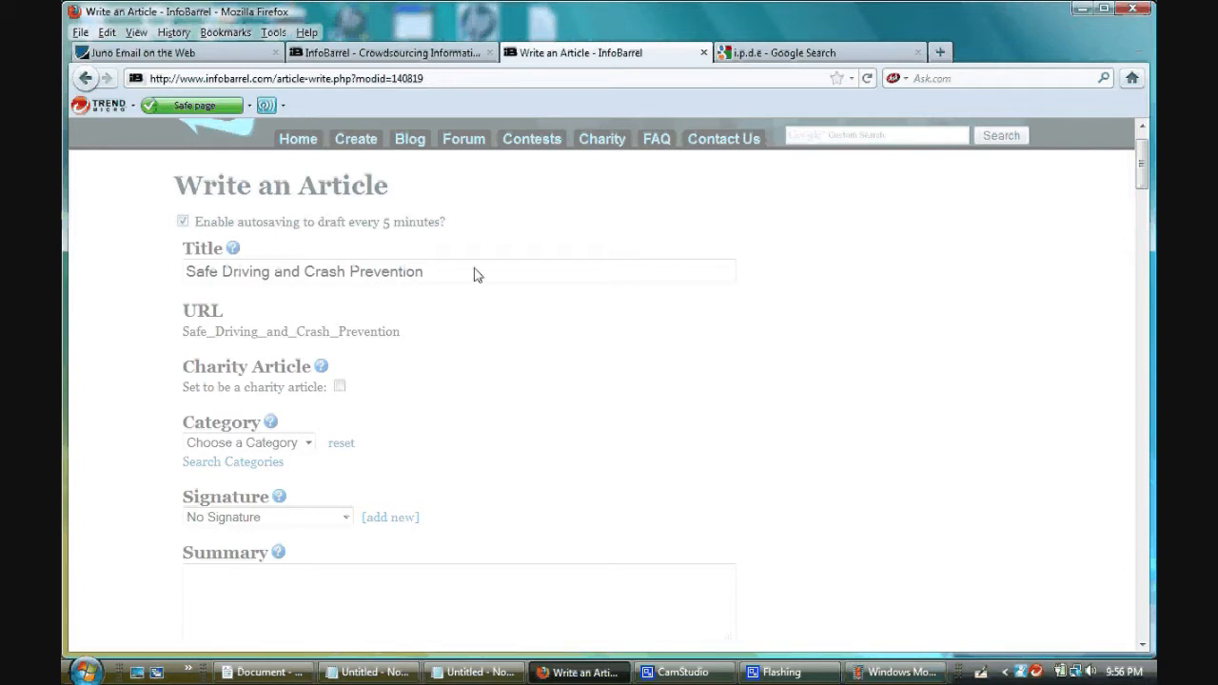
scroll(556, 353, "down", 2)
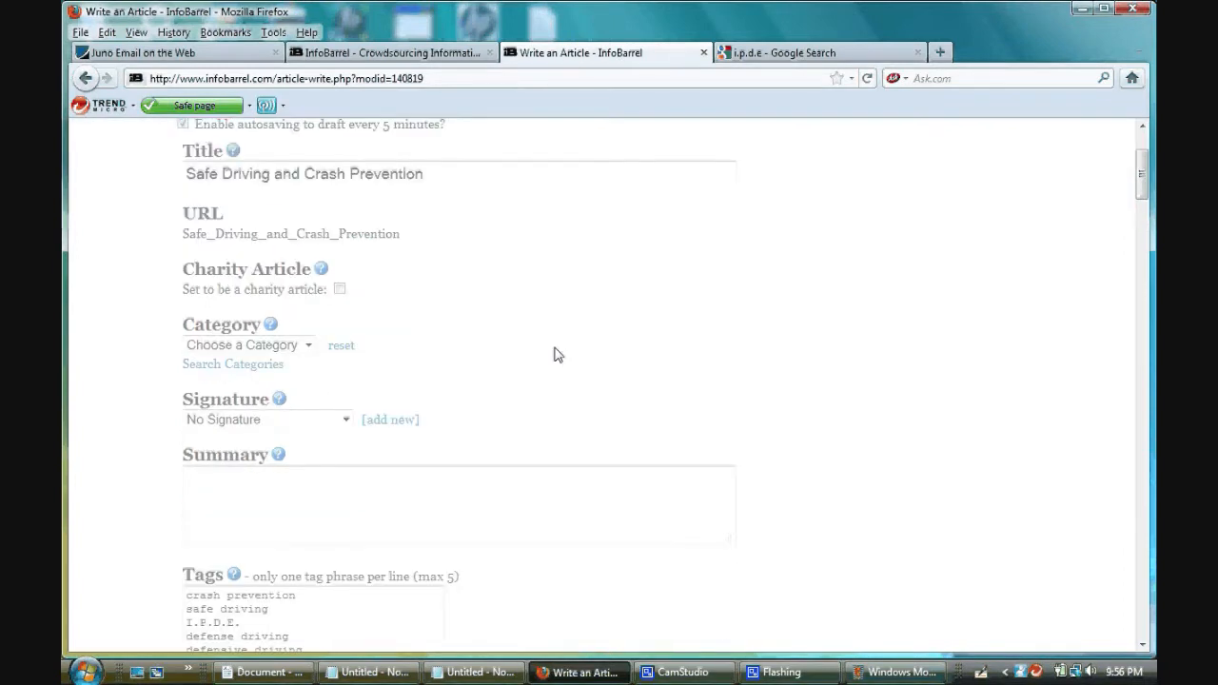
scroll(556, 353, "down", 8)
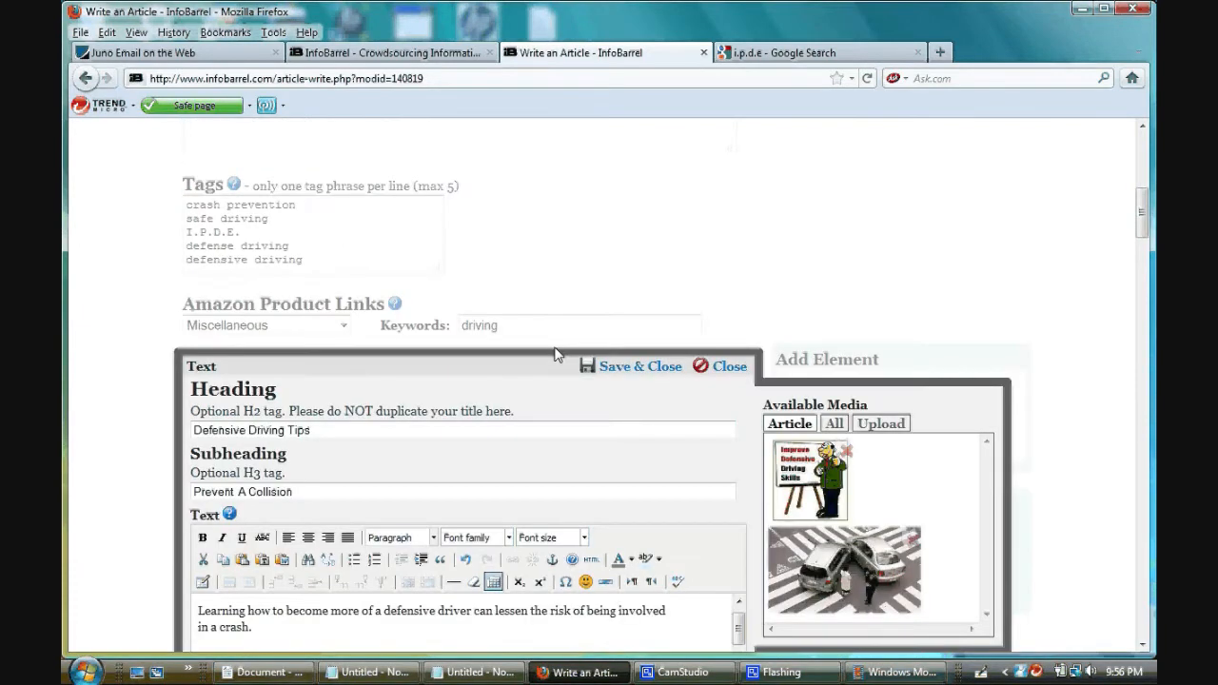
left_click(633, 374)
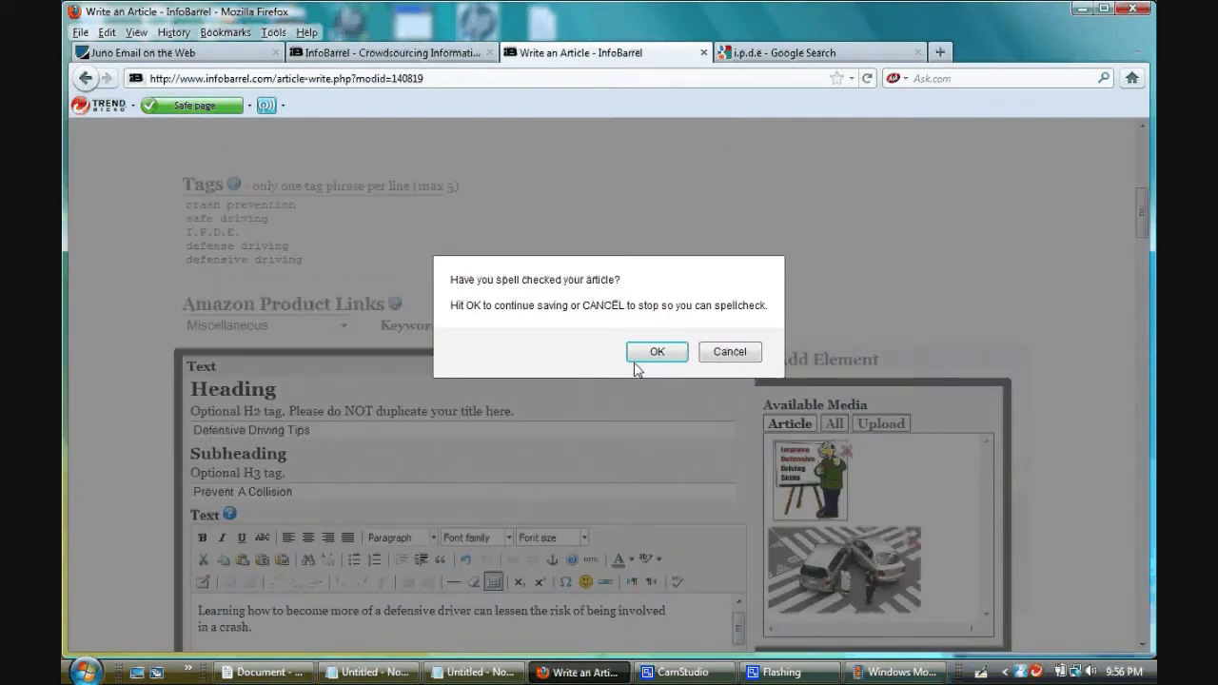
left_click(656, 352)
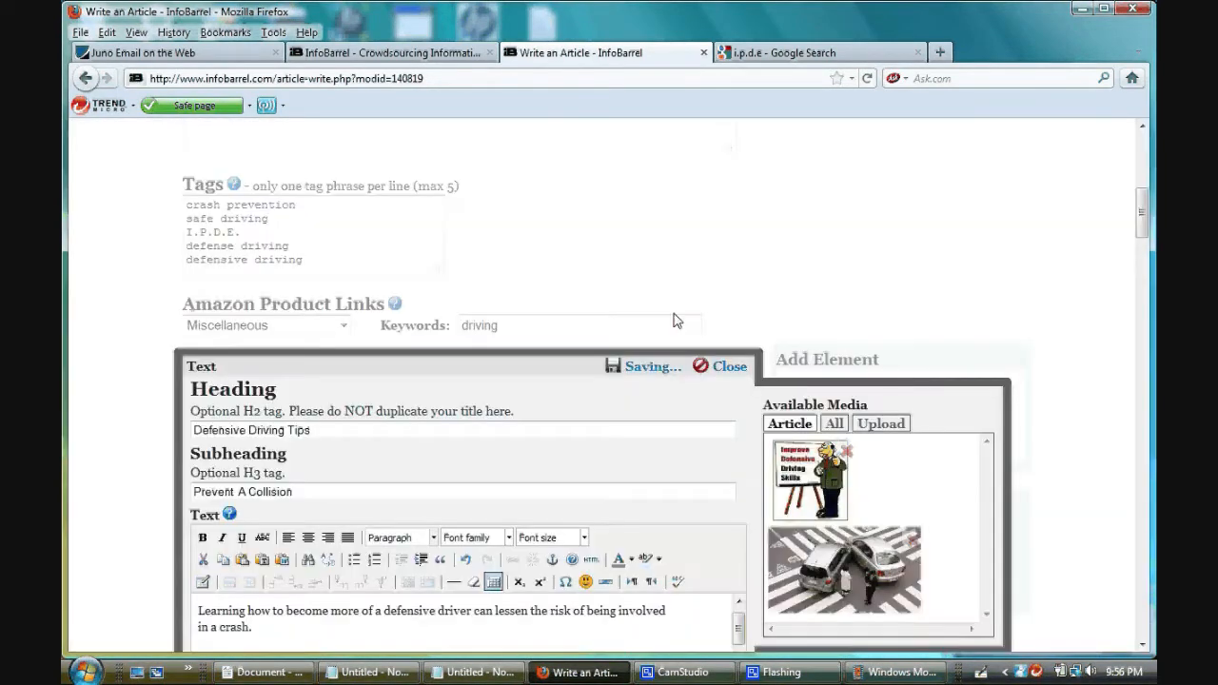
- Set the article's category to Technology, Vehicles, Automobiles, Car Safety
scroll(673, 321, "up", 5)
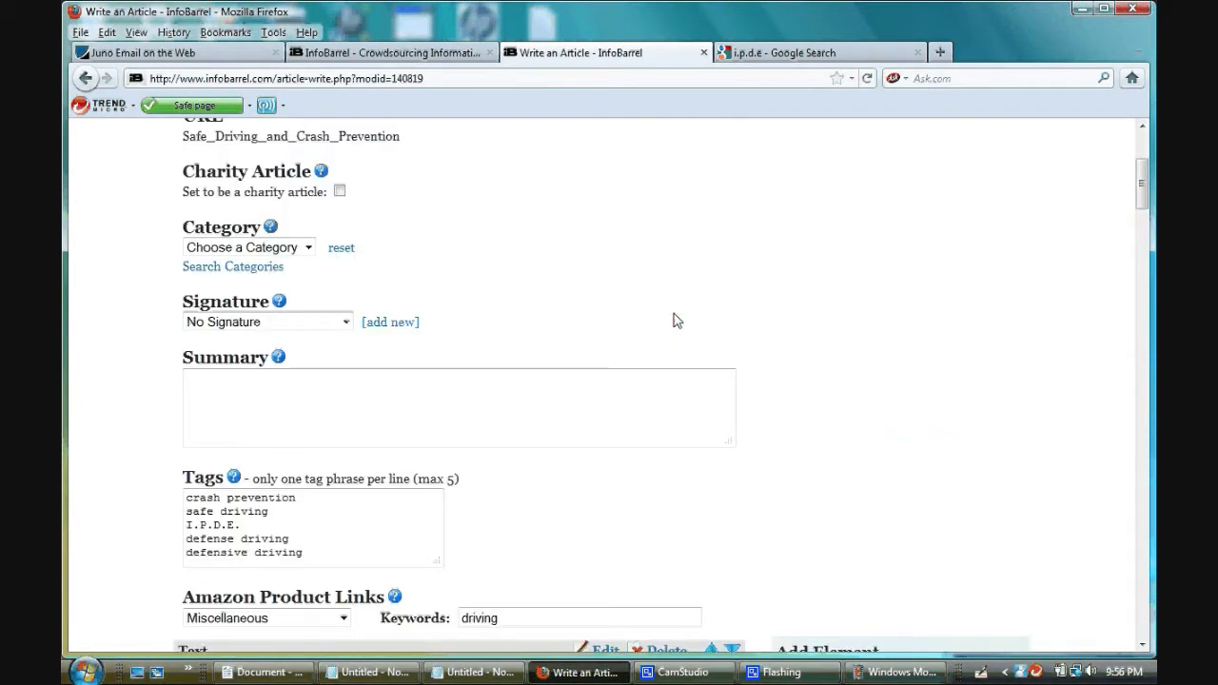
scroll(675, 320, "up", 2)
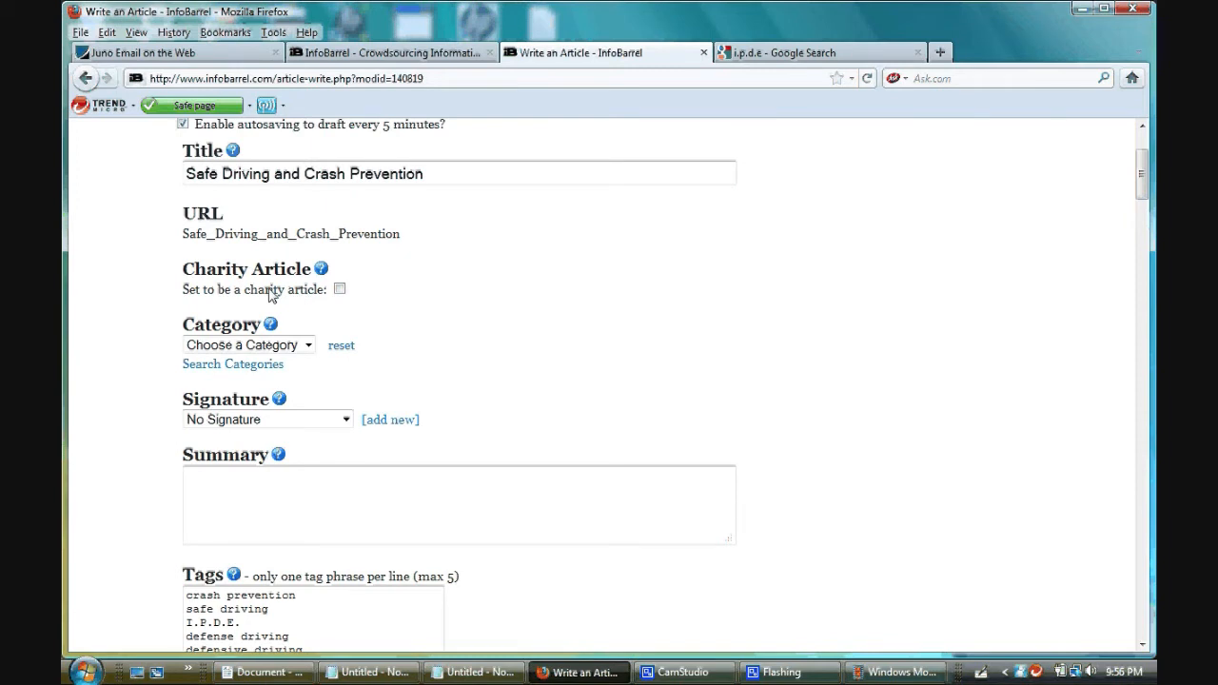
left_click(307, 347)
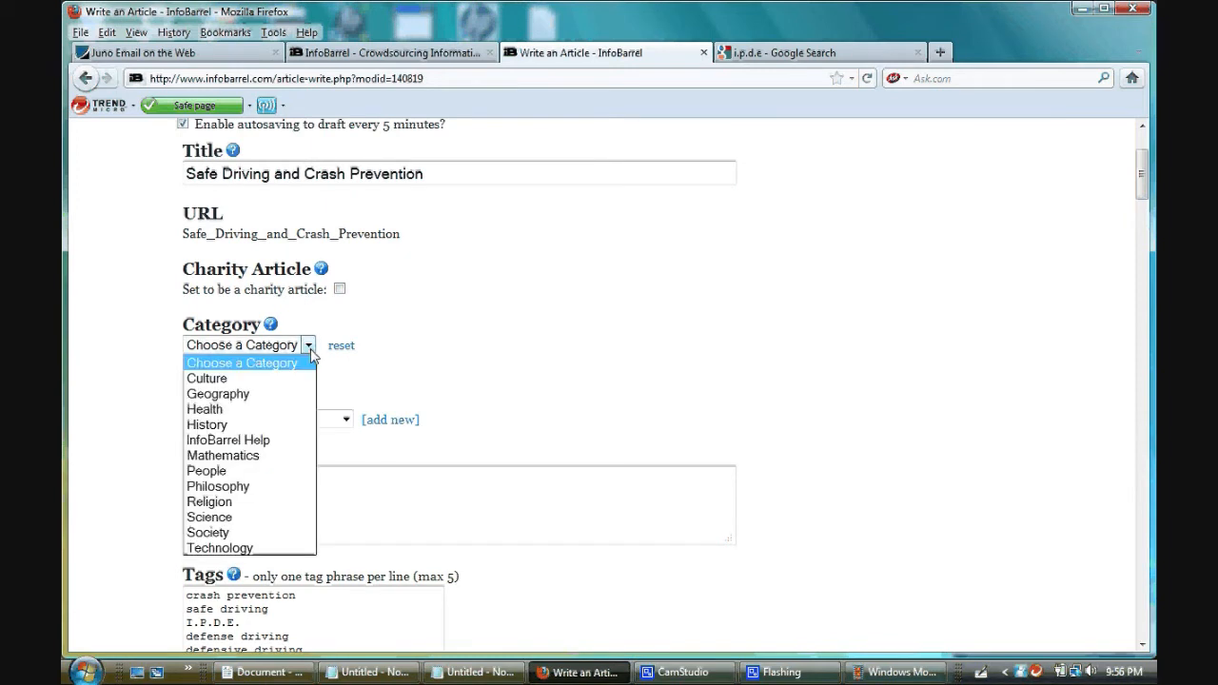
left_click(295, 548)
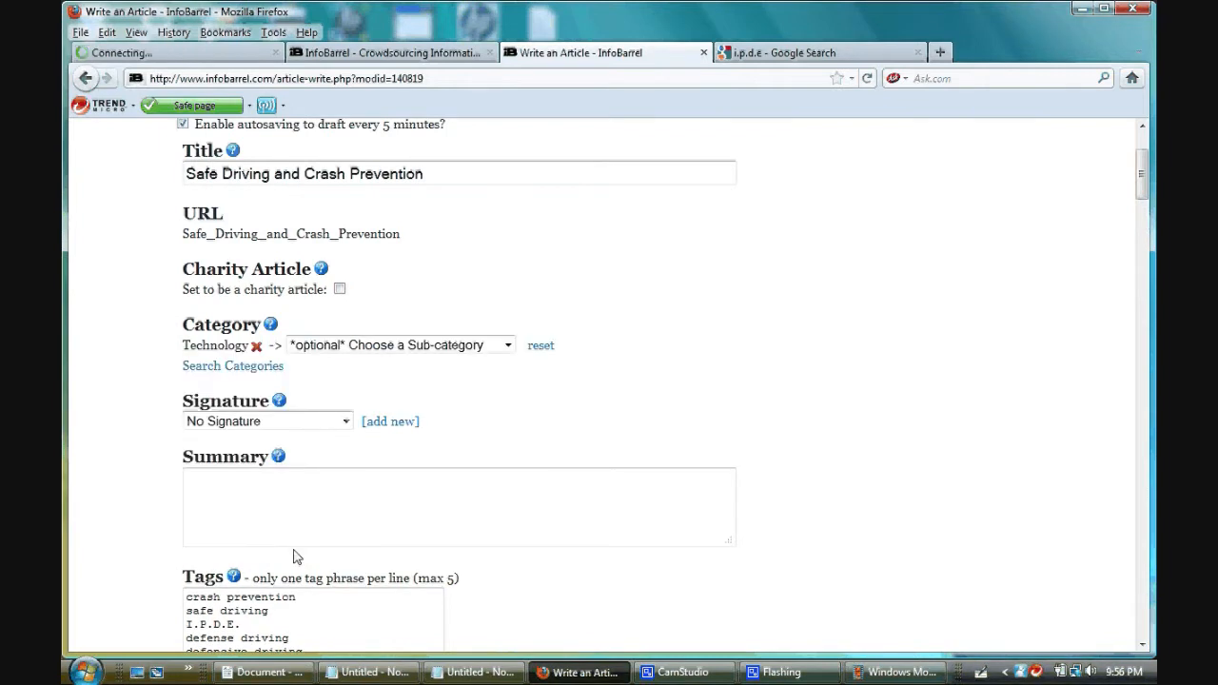
left_click(509, 348)
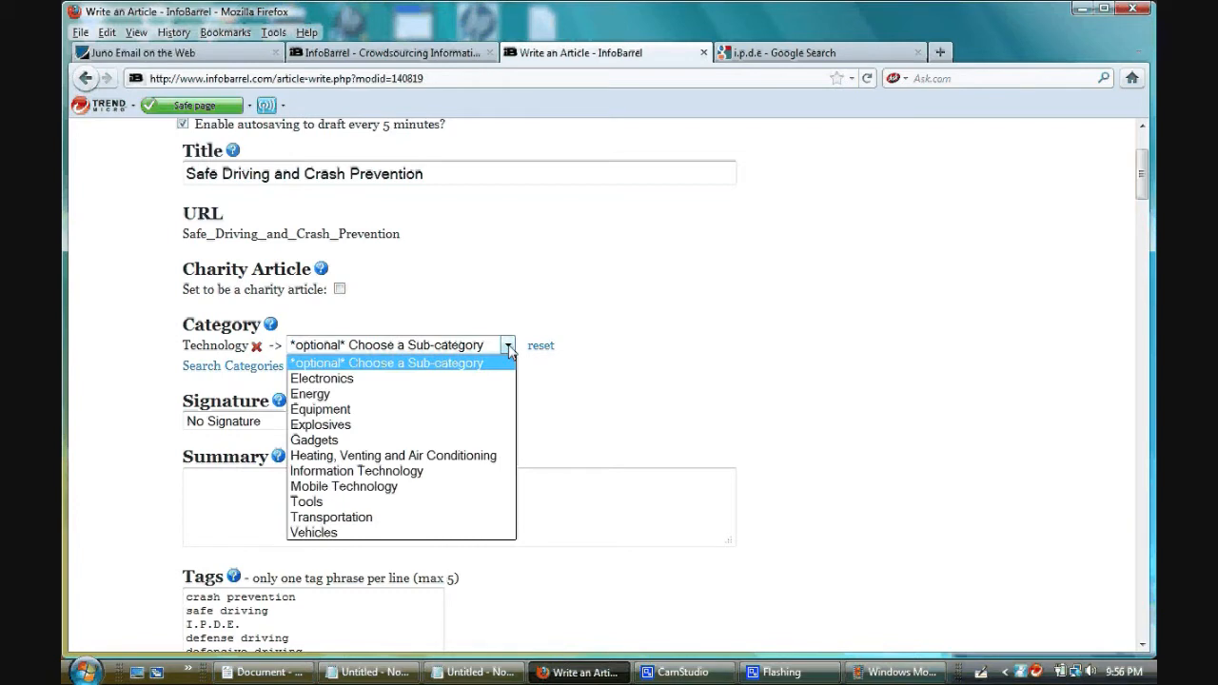
left_click(461, 533)
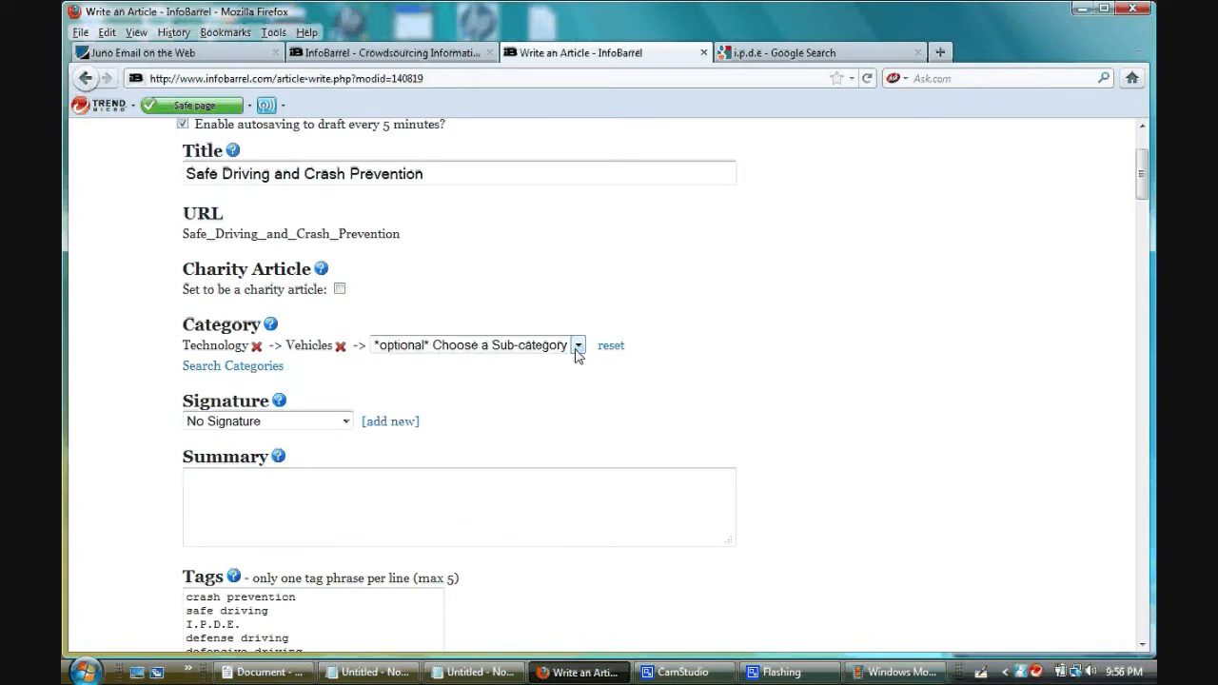
left_click(577, 346)
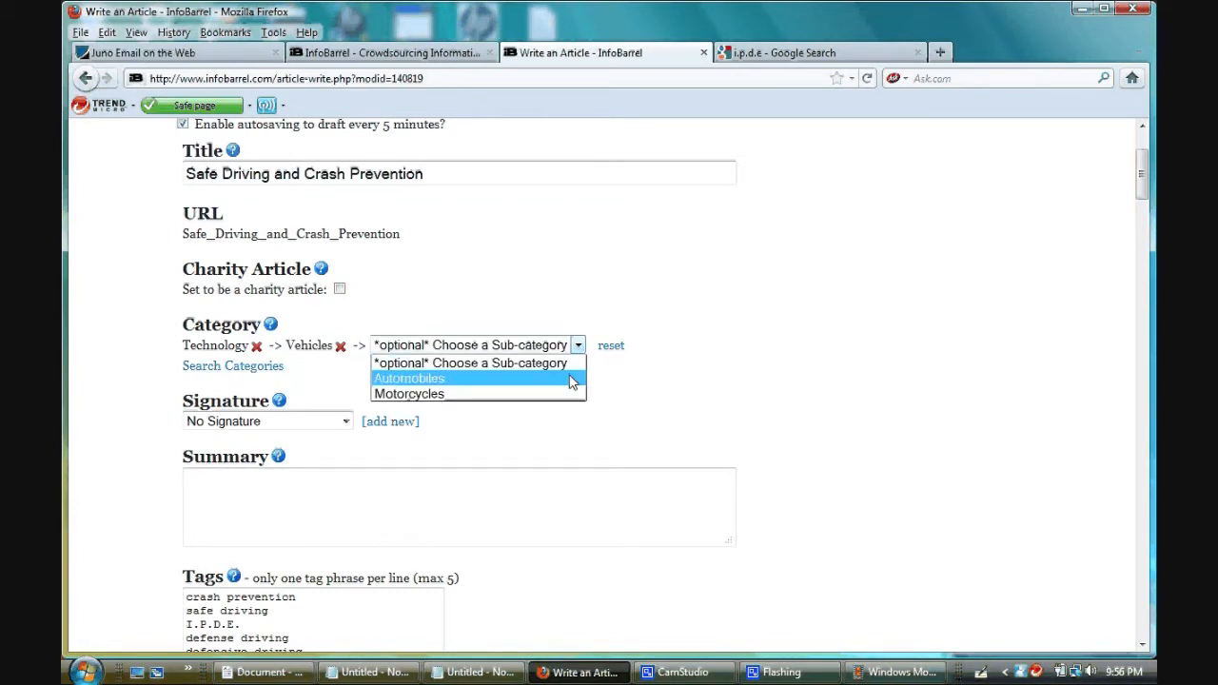
left_click(572, 379)
left_click(580, 346)
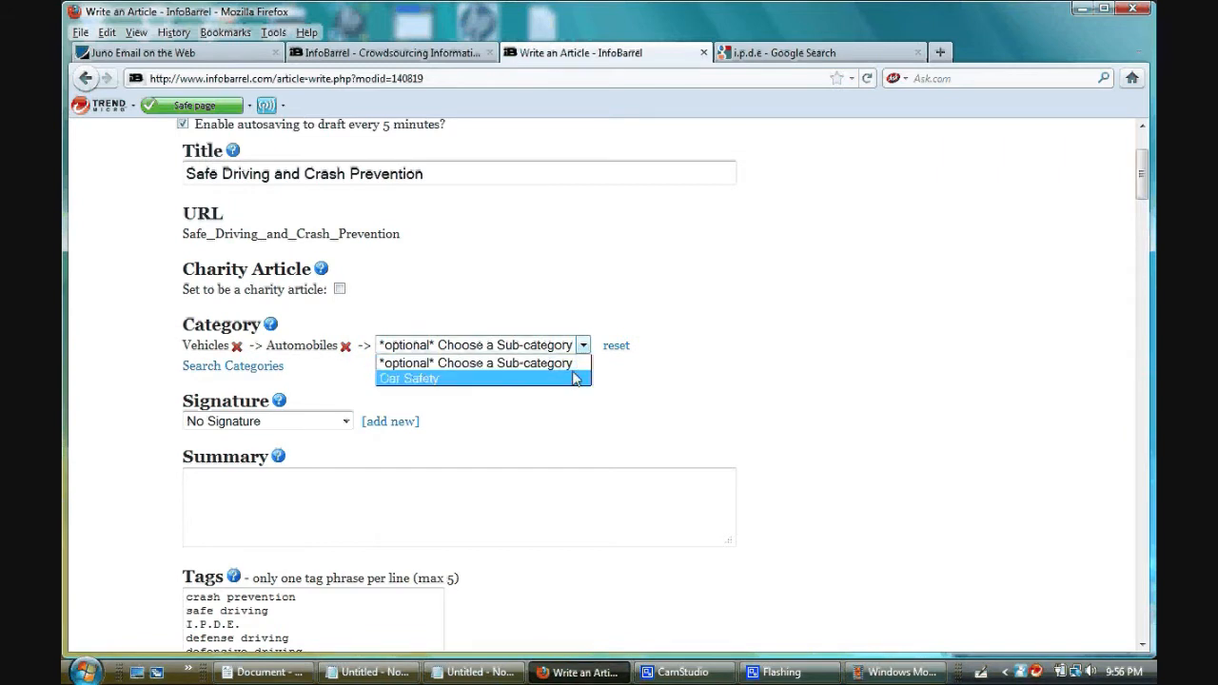
left_click(576, 378)
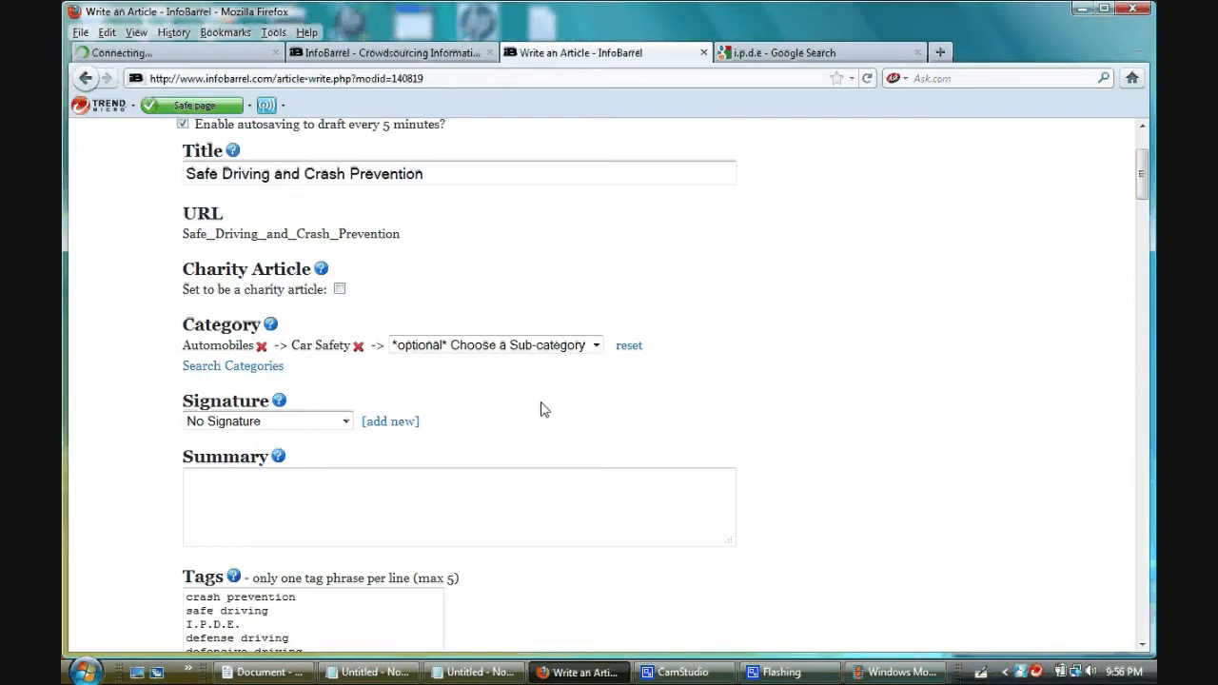
- Open the account's own content list on the other InfoBarrel page to view the live articles
scroll(422, 380, "down", 2)
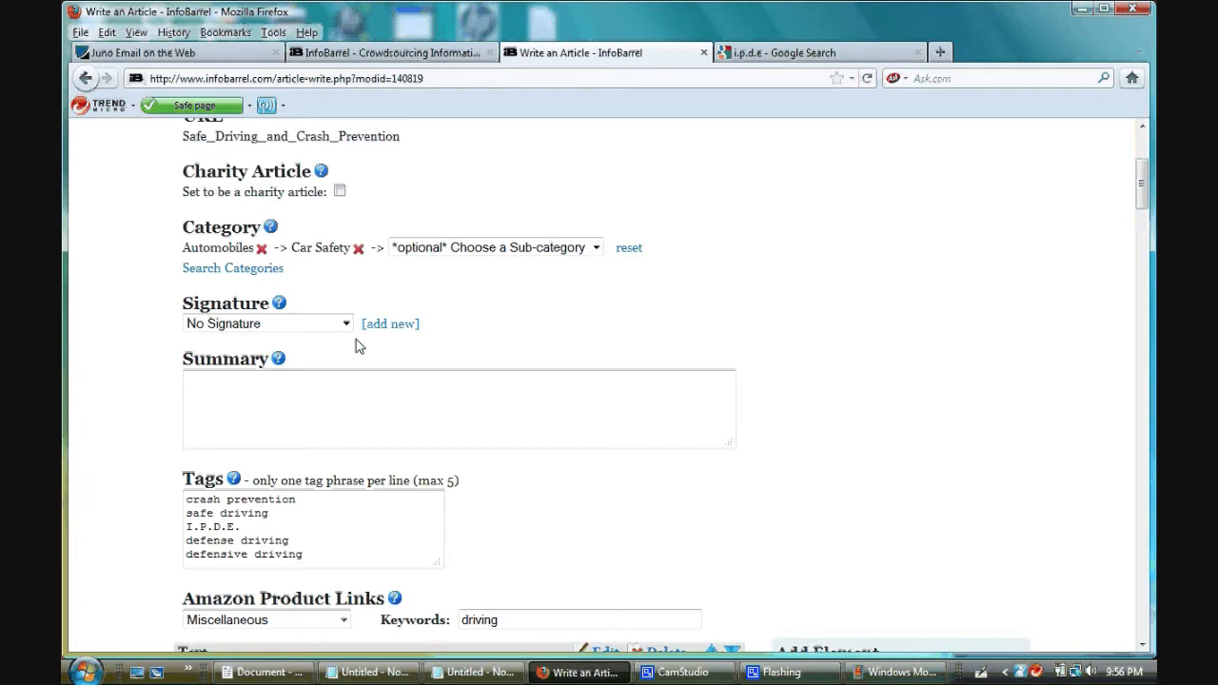
left_click(393, 55)
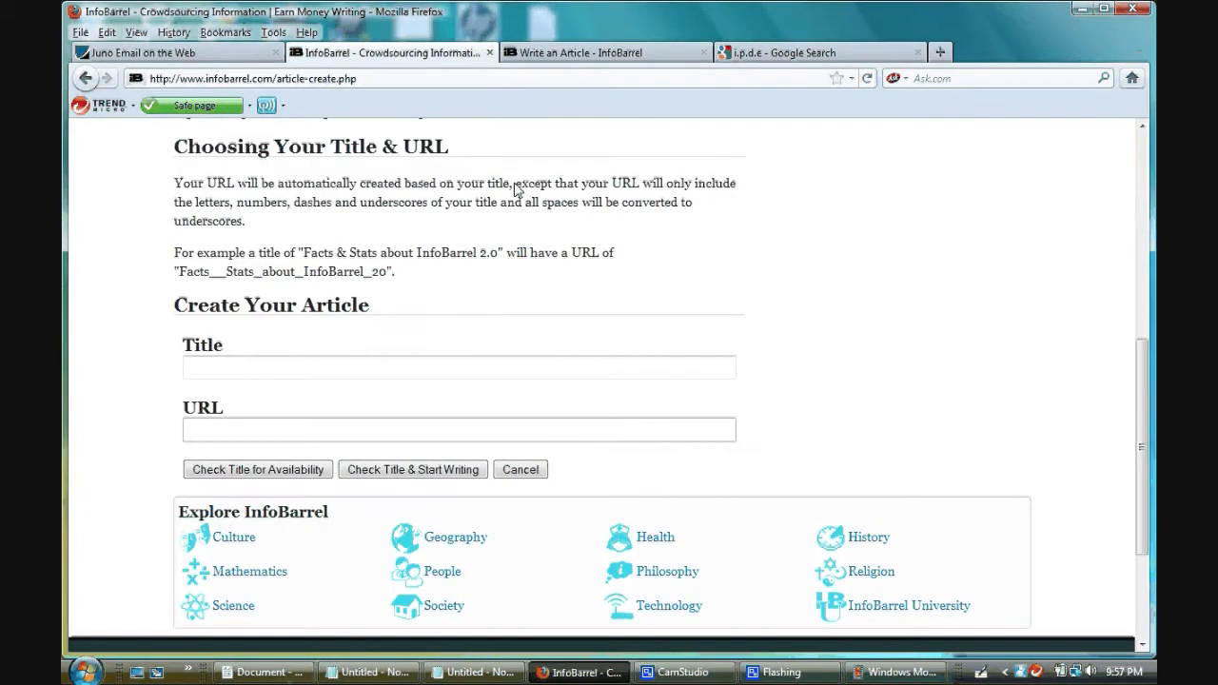
scroll(517, 190, "up", 10)
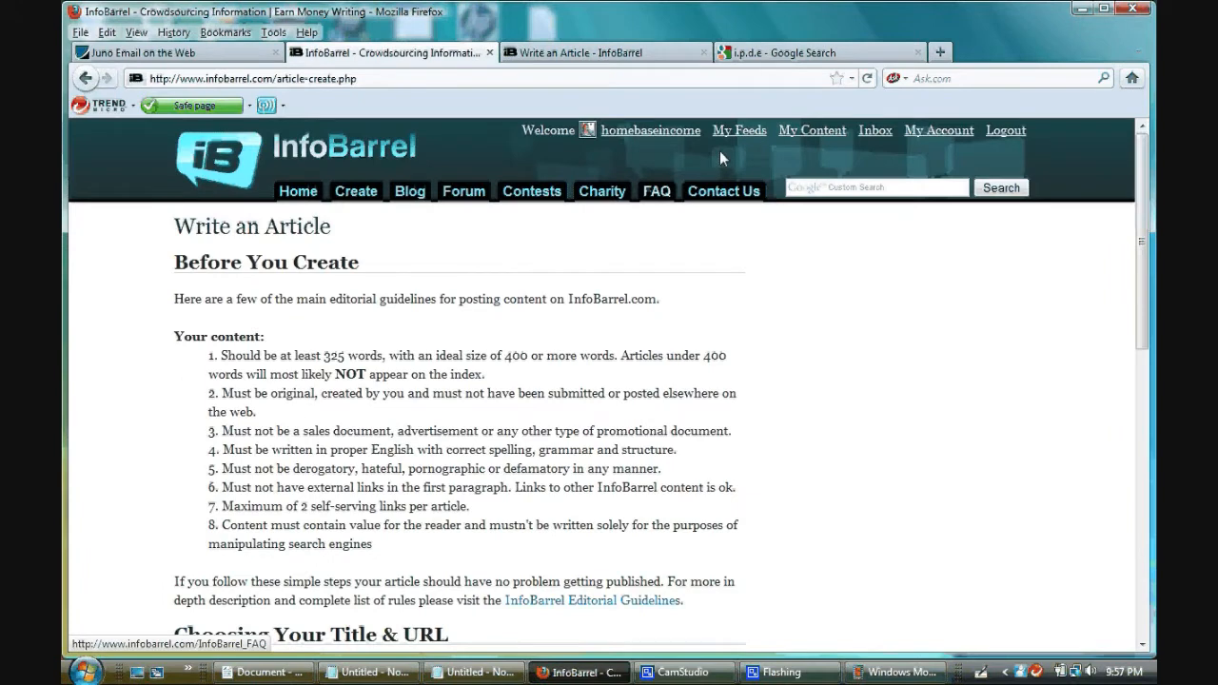
left_click(805, 133)
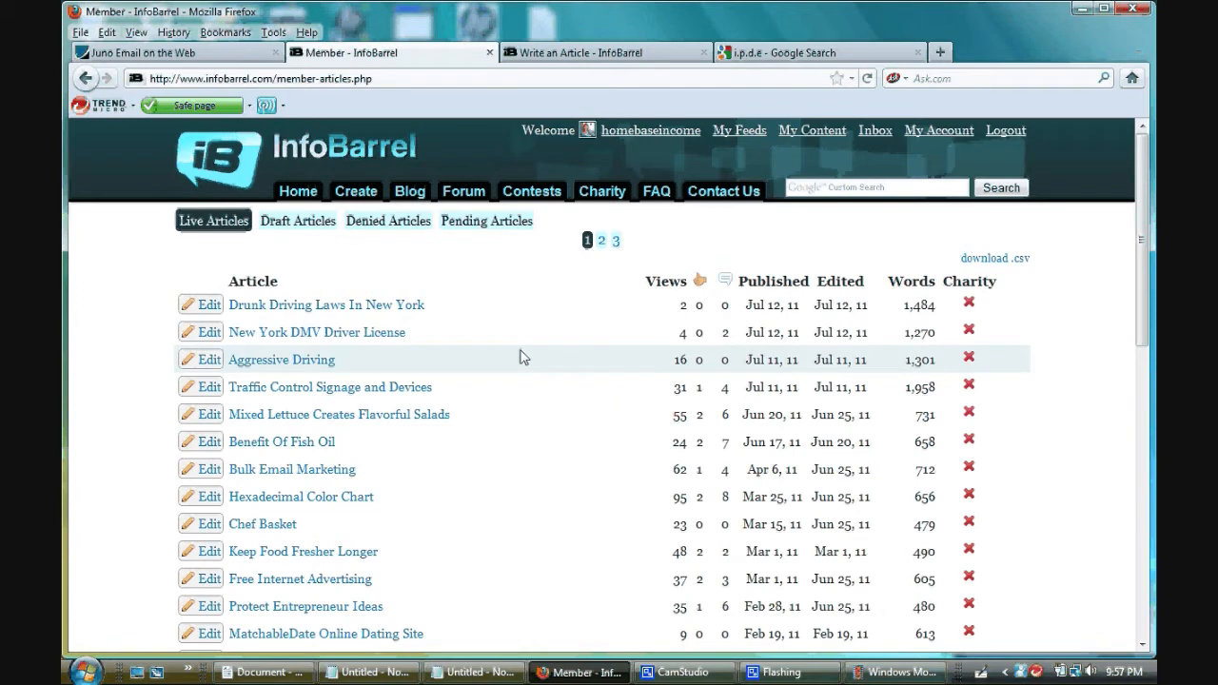
- Return to the article being written and assign it the "Aggressive Driving" signature
left_click(581, 53)
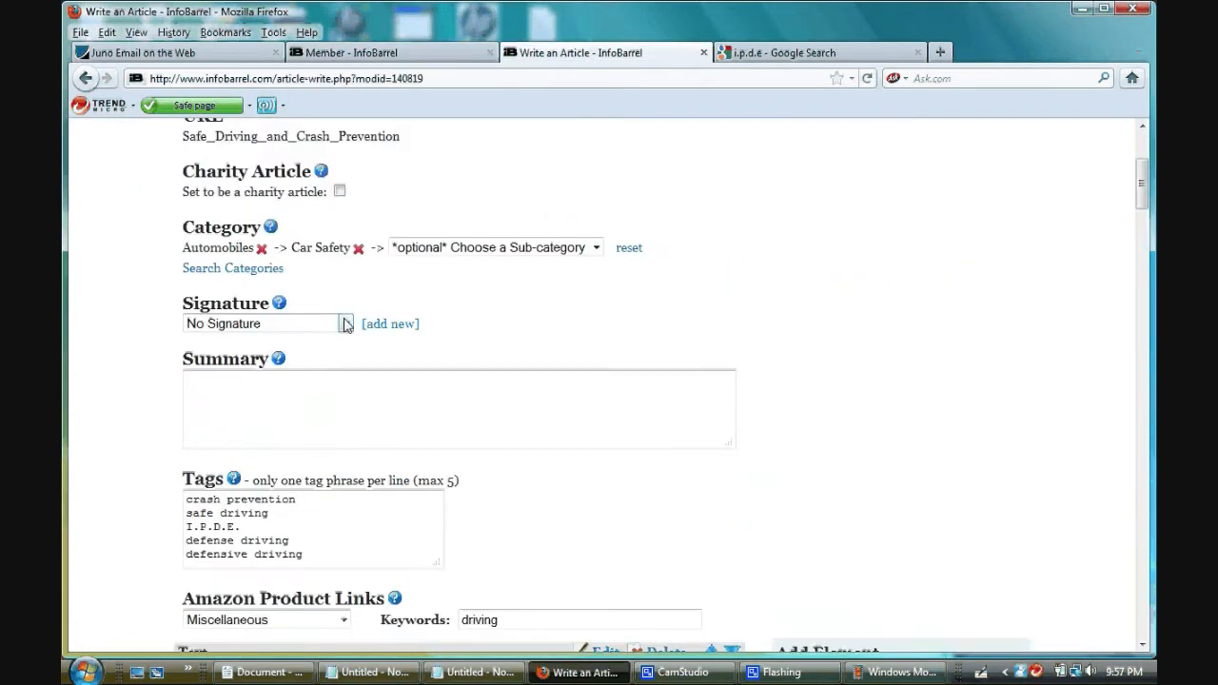
left_click(346, 324)
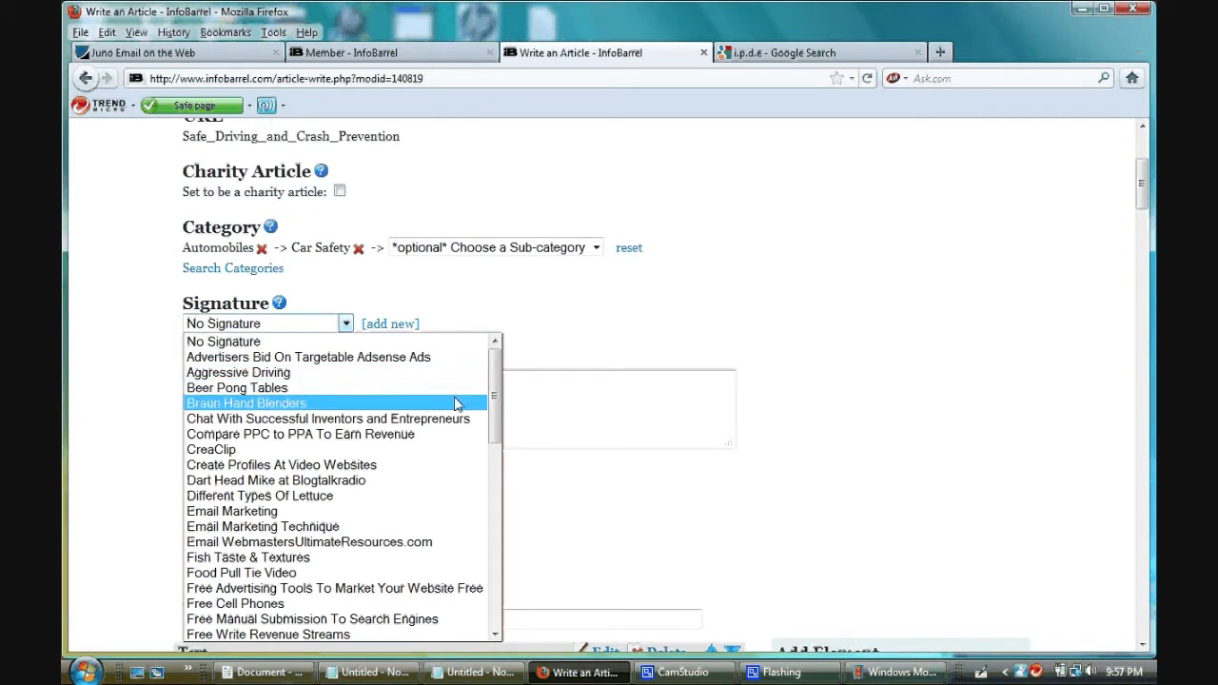
left_click(359, 376)
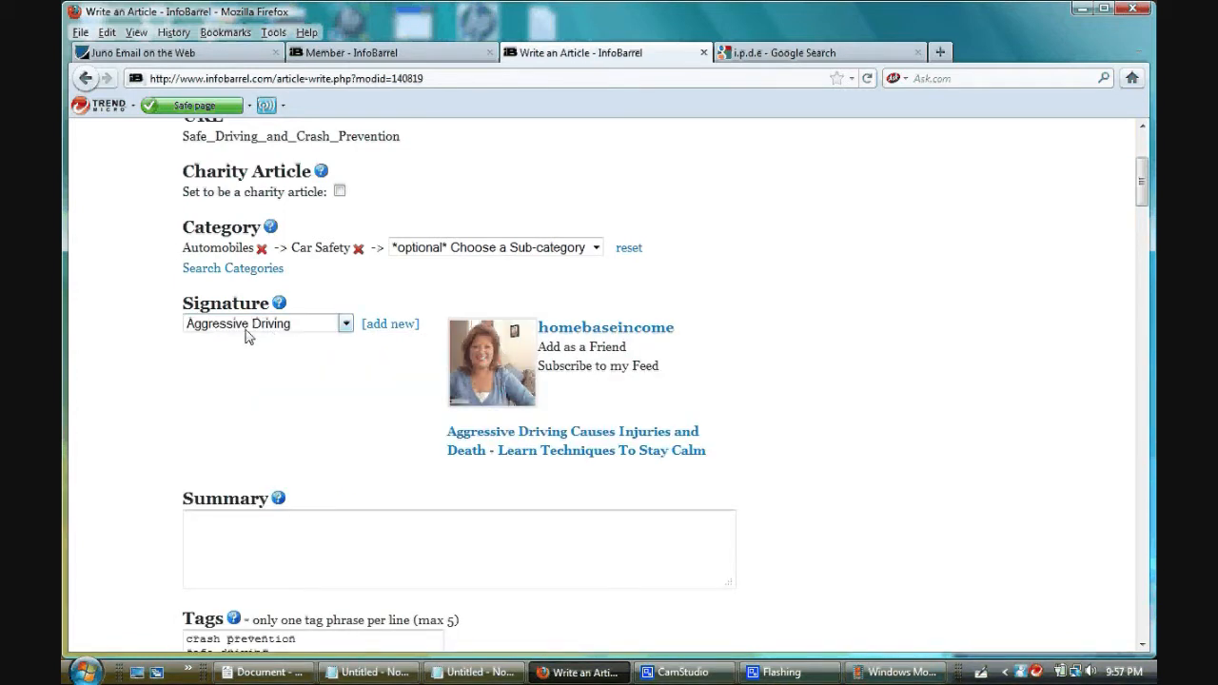
- View the signature's linked Aggressive Driving article, and that article's own Traffic Control Signage and Devices link, each in a new browser tab
right_click(549, 435)
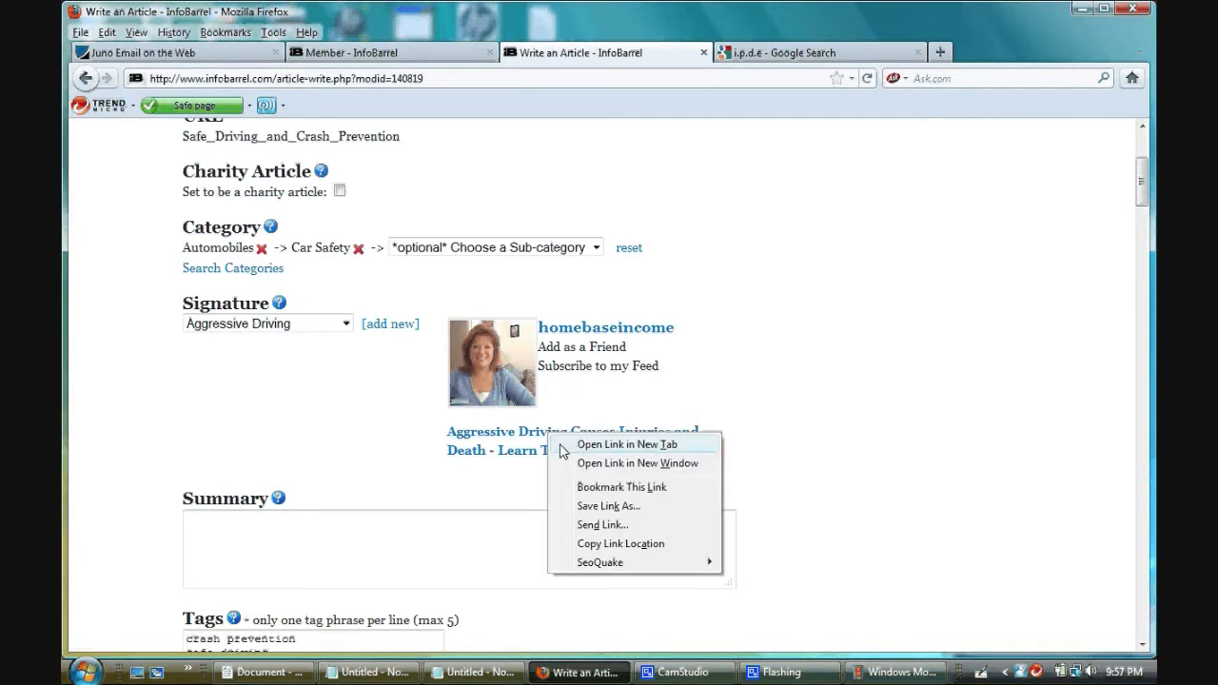
left_click(562, 446)
left_click(798, 55)
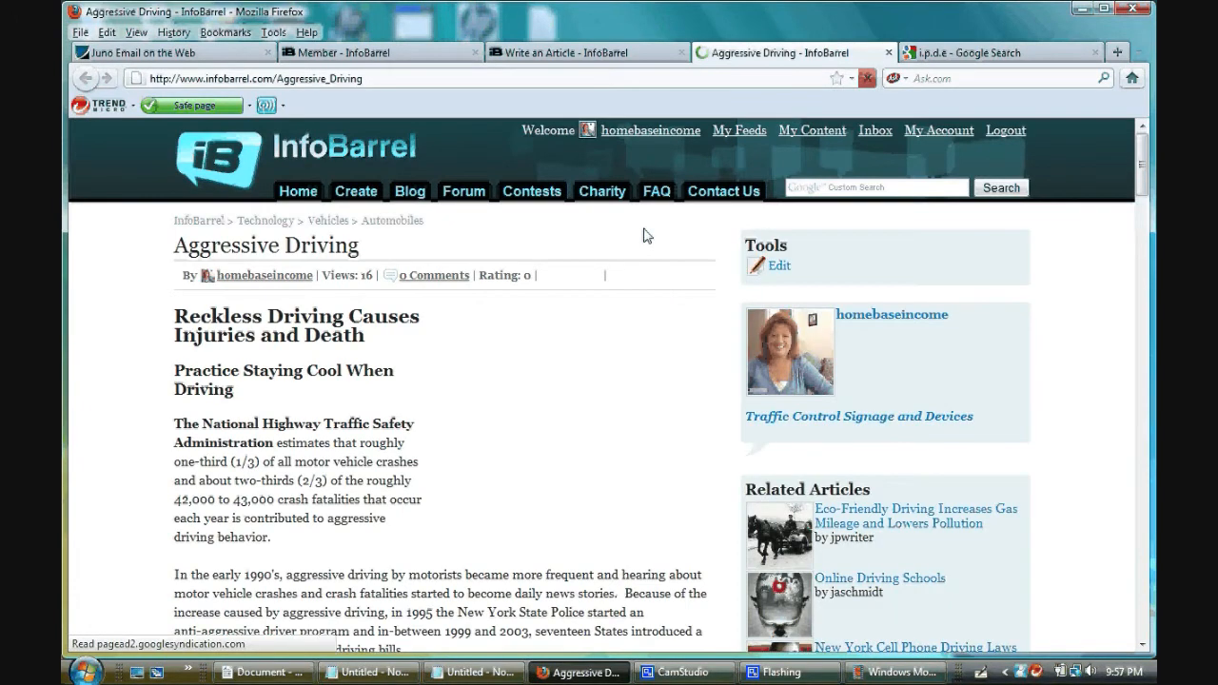
right_click(816, 428)
left_click(900, 432)
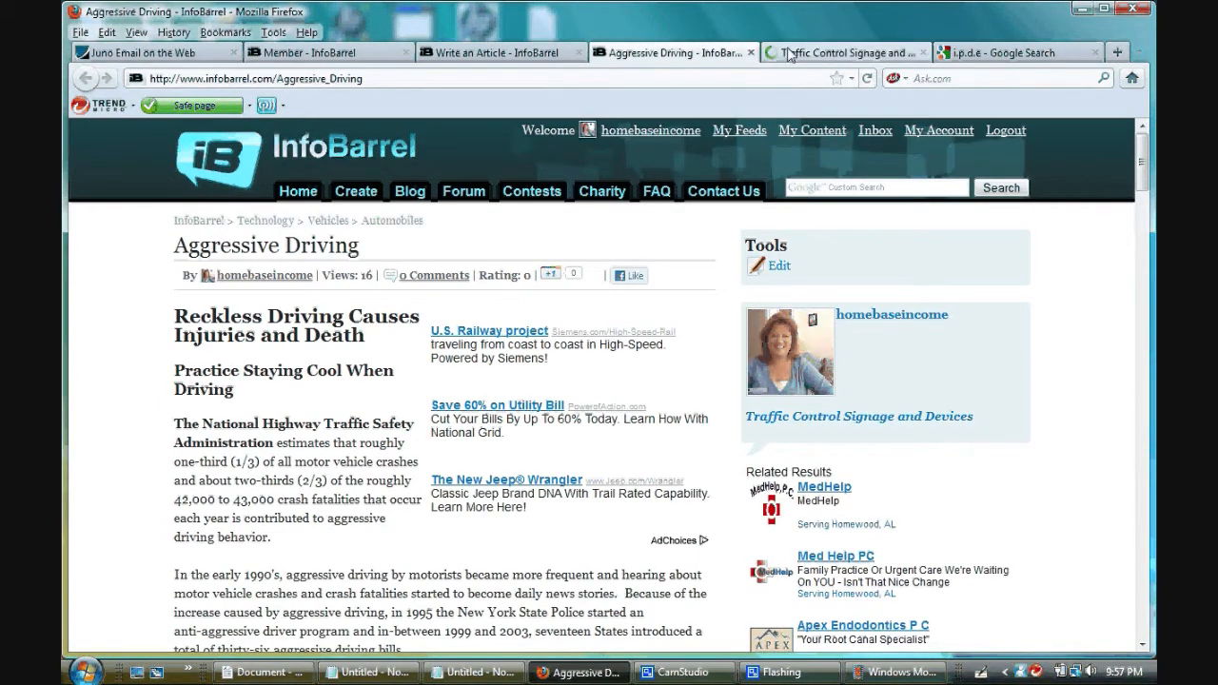
left_click(827, 57)
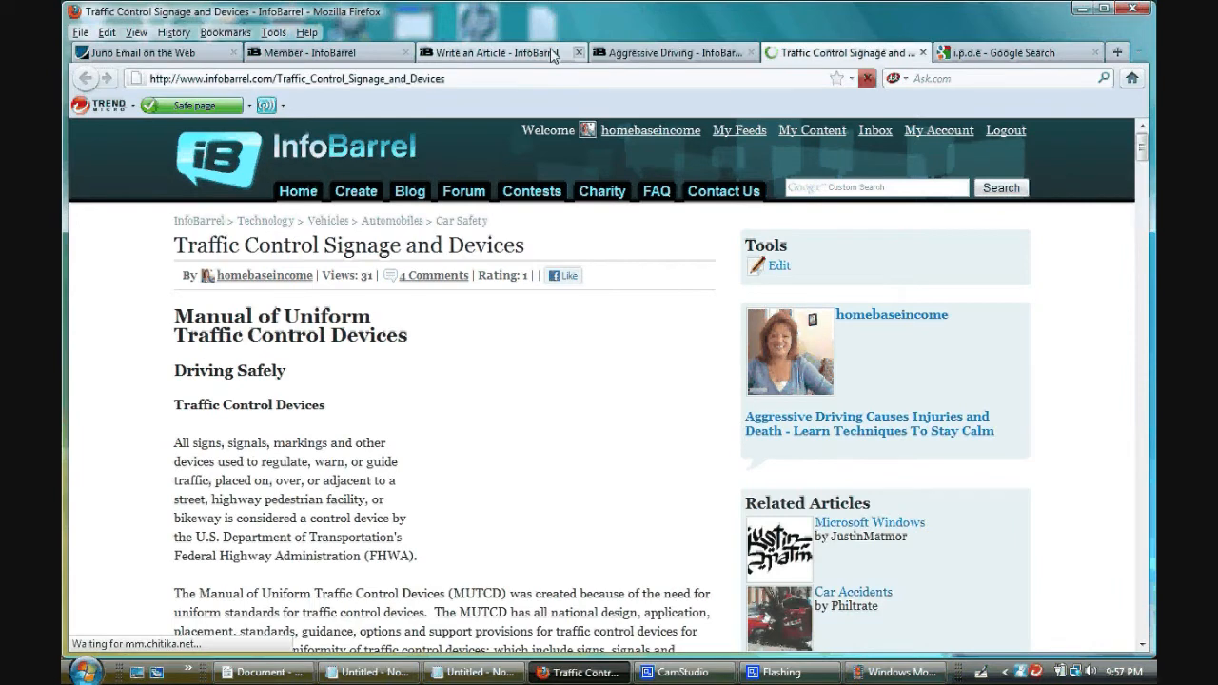
- In the article being written, copy the first three sentences under Crash Prevention, ending with "if drivers were more knowledgeable."
left_click(552, 53)
scroll(717, 408, "down", 3)
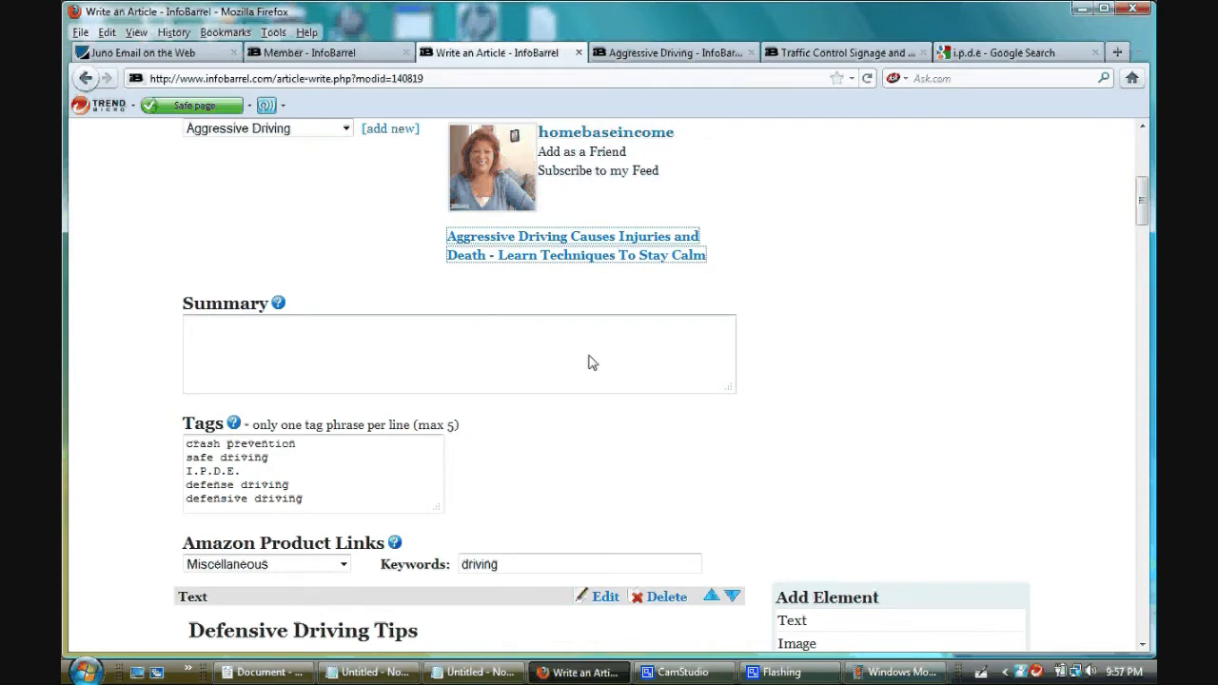
scroll(713, 440, "down", 6)
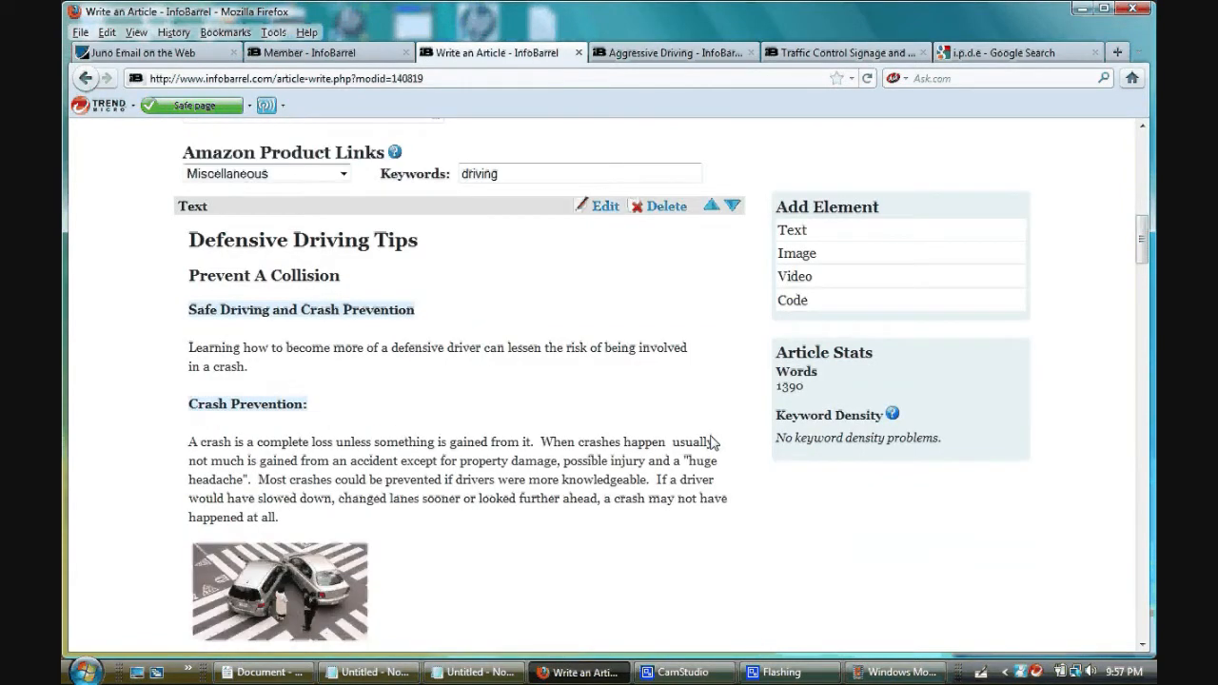
scroll(713, 441, "down", 2)
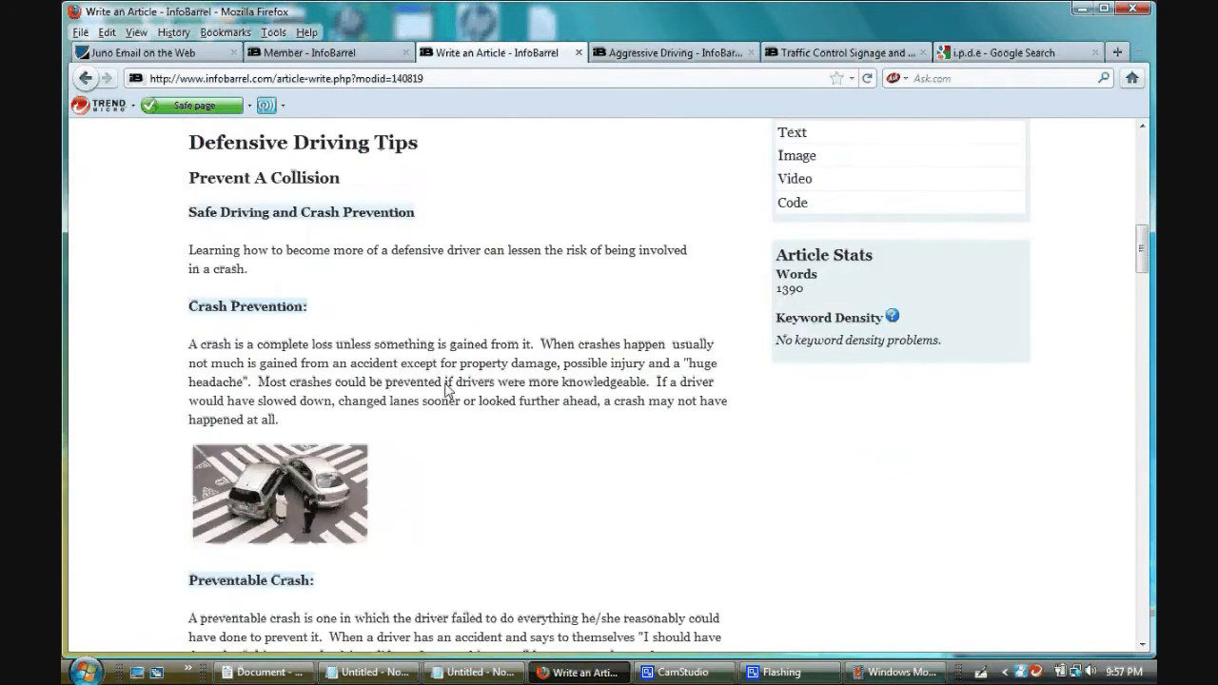
left_click_drag(189, 345, 654, 385)
key("ctrl+c")
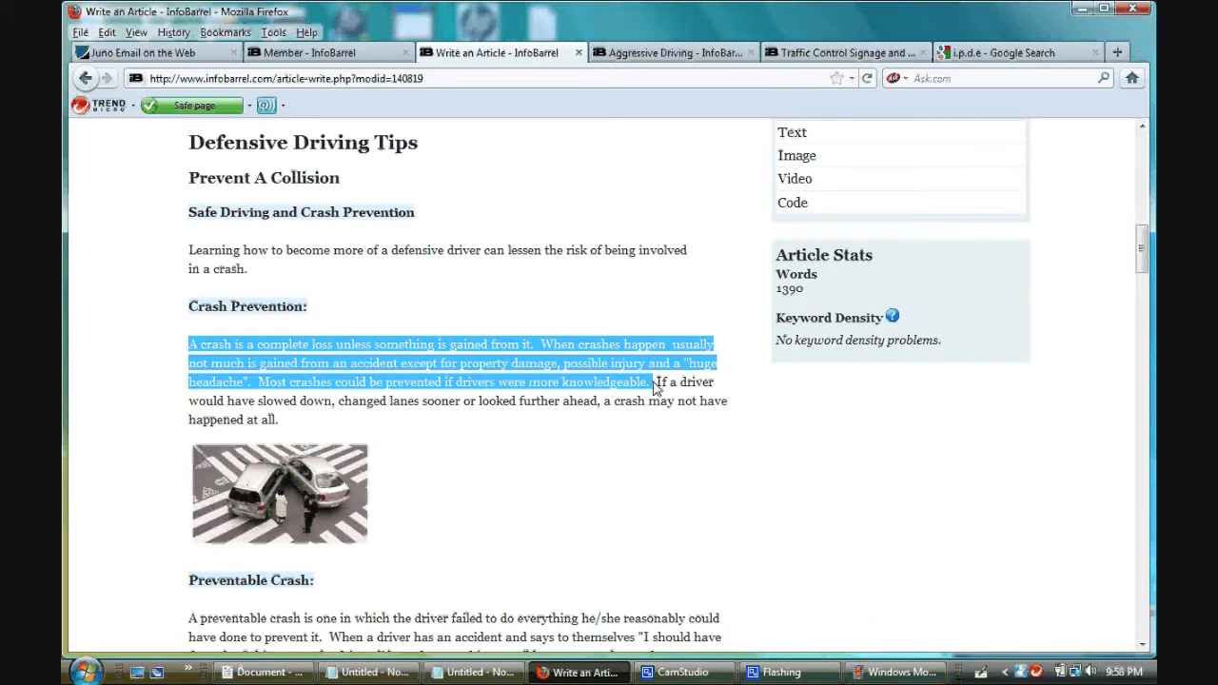
right_click(622, 378)
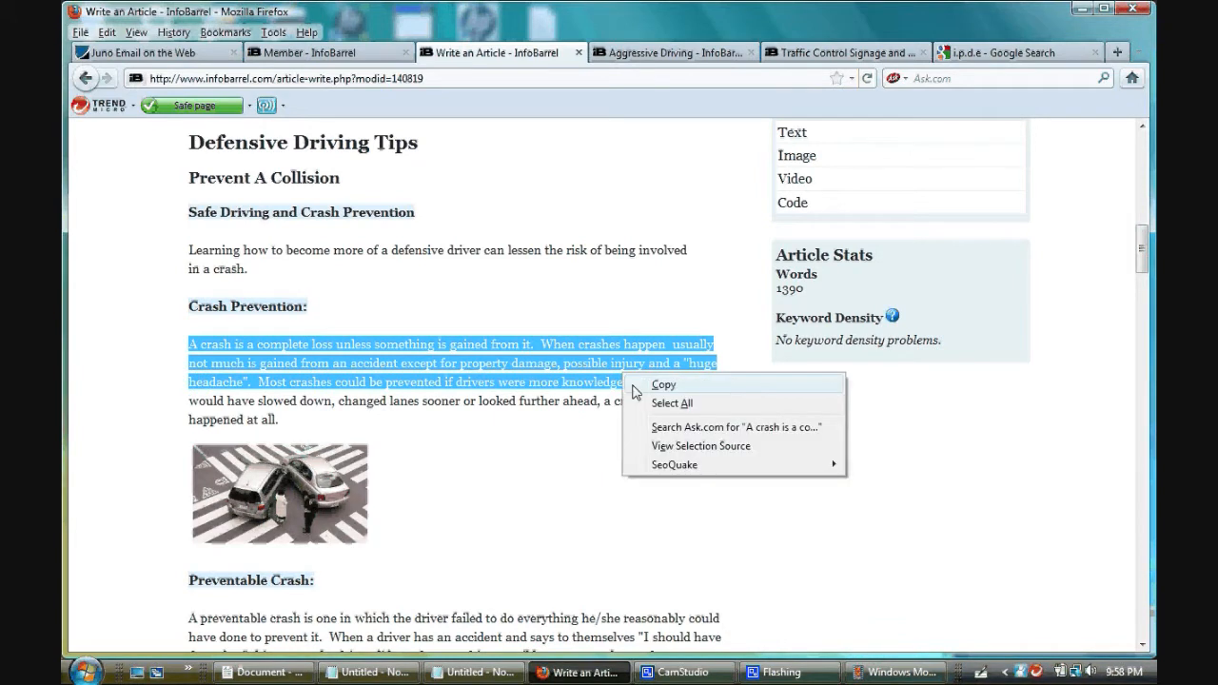
left_click(671, 385)
- Paste the copied sentences as the article's summary and remove the trailing space
scroll(535, 447, "up", 10)
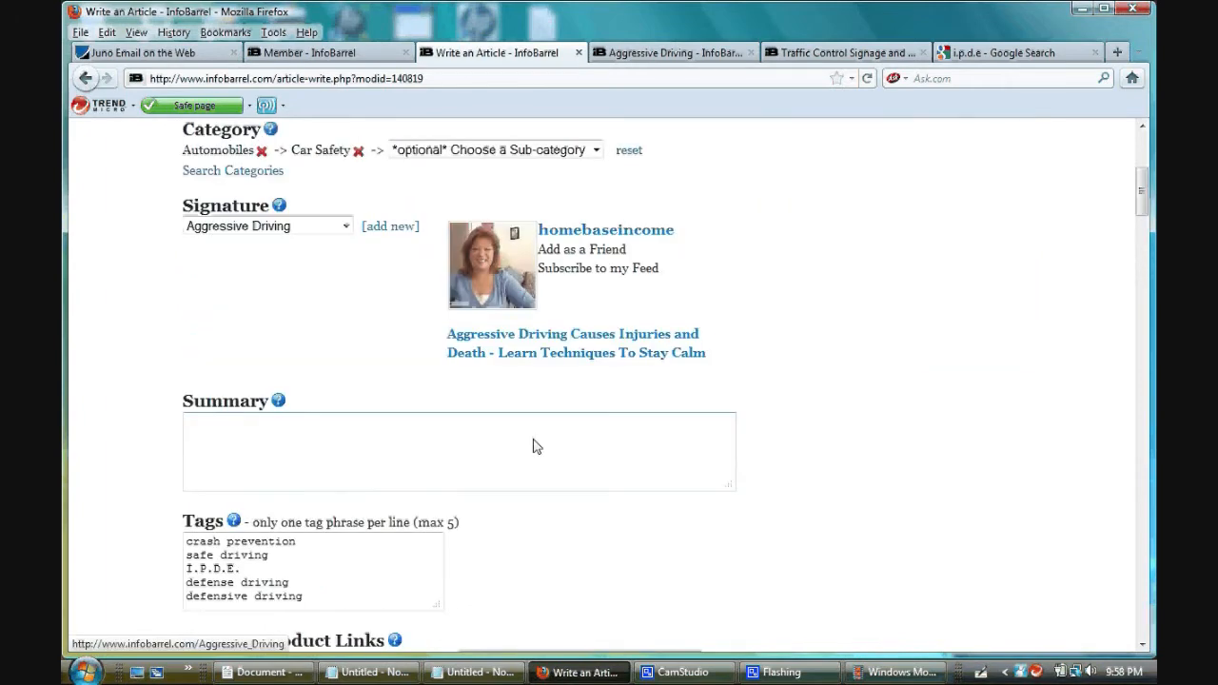
left_click(530, 448)
right_click(530, 448)
left_click(562, 511)
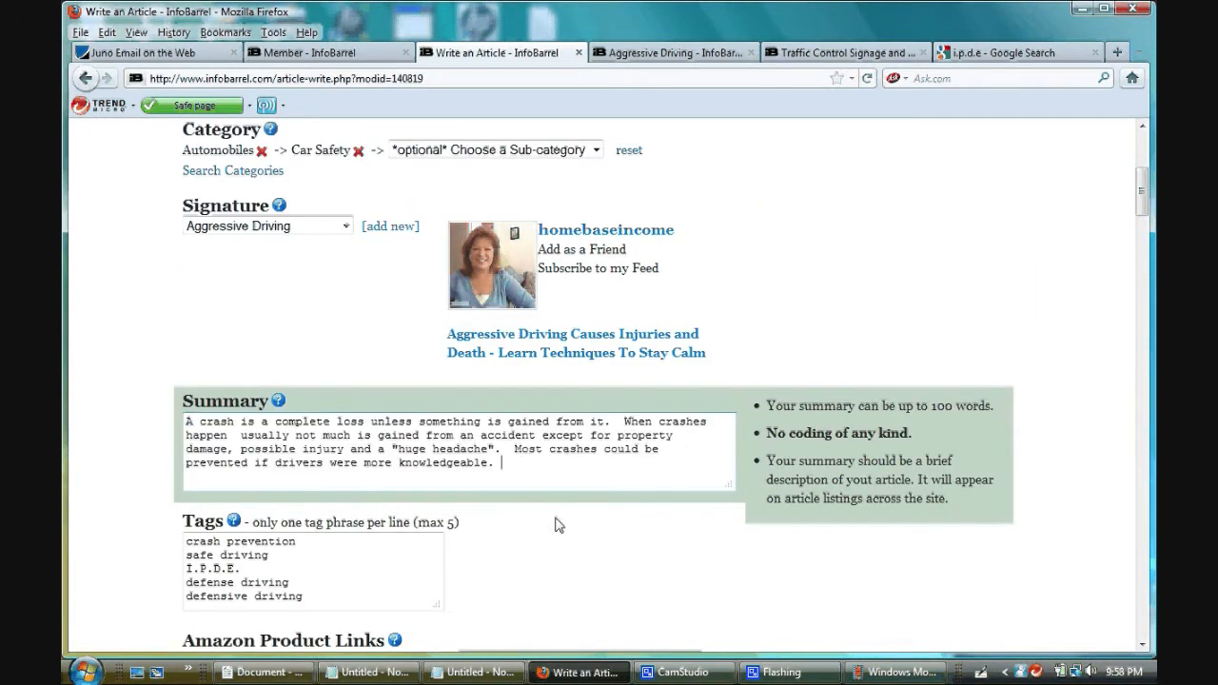
key("BackSpace")
scroll(1064, 448, "down", 2)
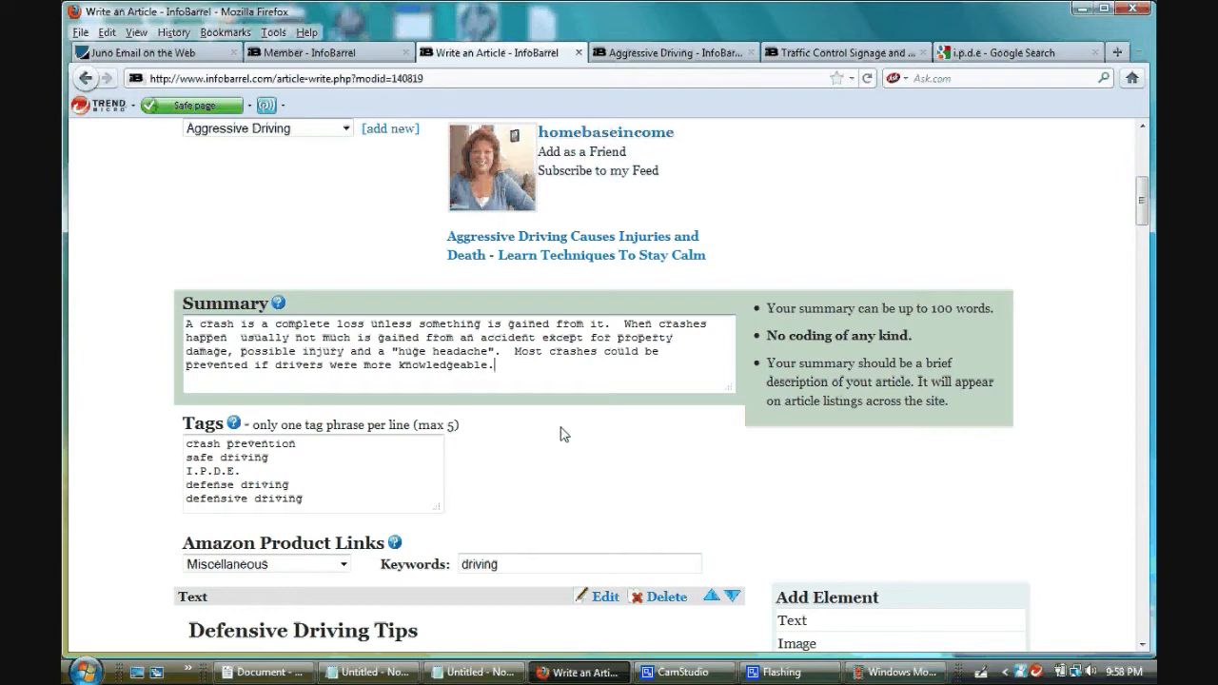
- Review the article's tags, Amazon product link settings and body text, and glance at the first Notepad note
scroll(564, 434, "down", 2)
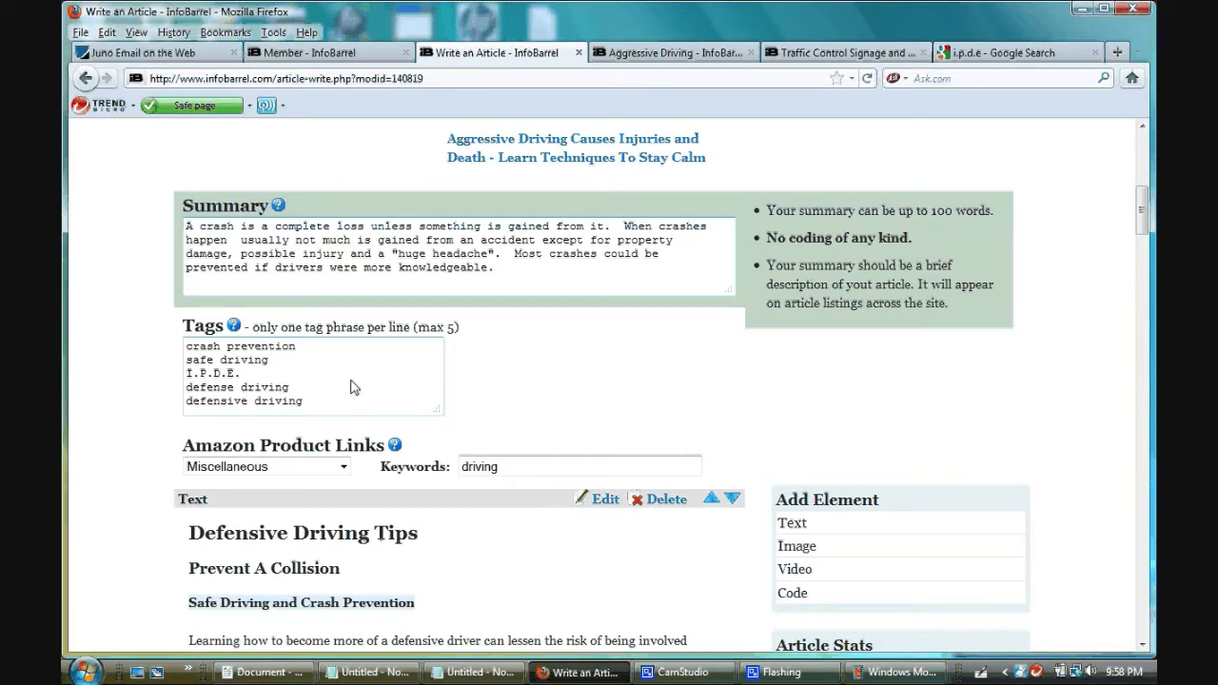
scroll(489, 377, "down", 2)
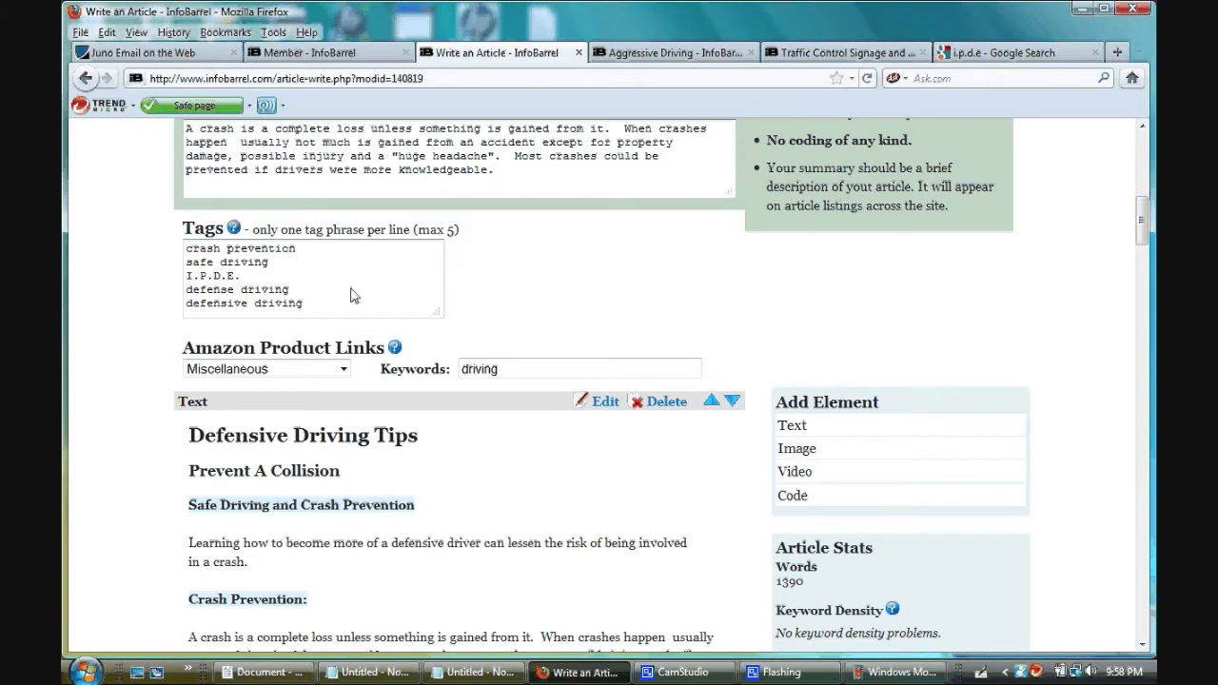
scroll(531, 326, "down", 2)
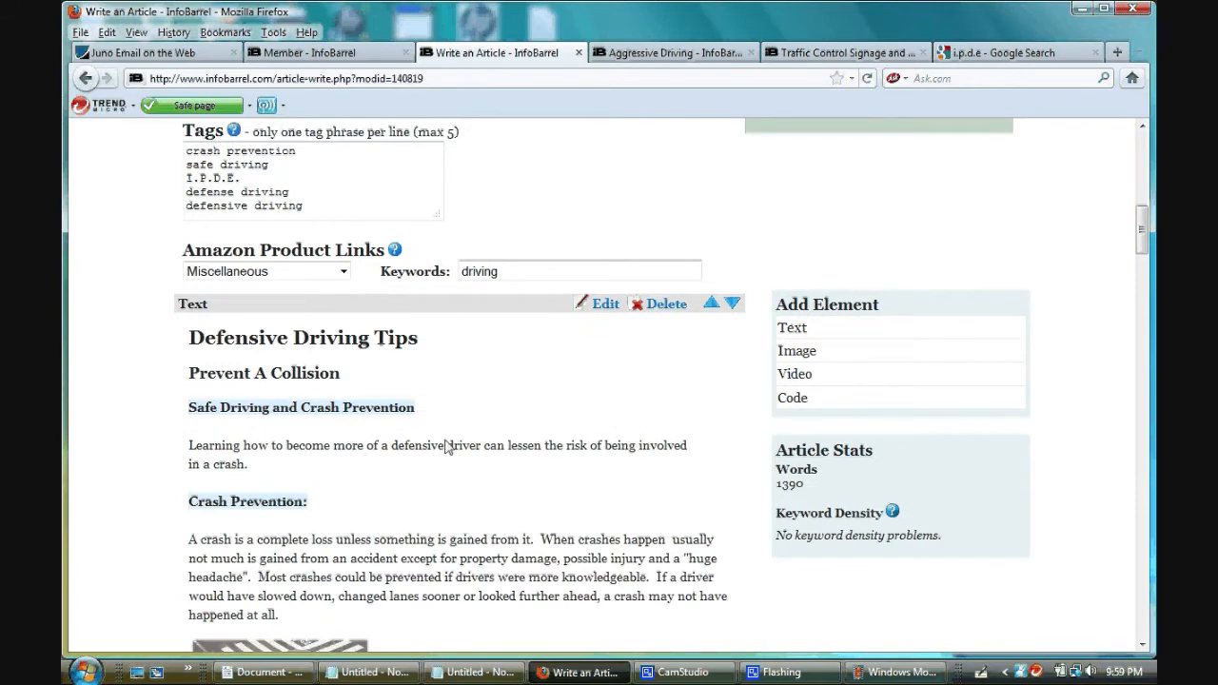
left_click(379, 674)
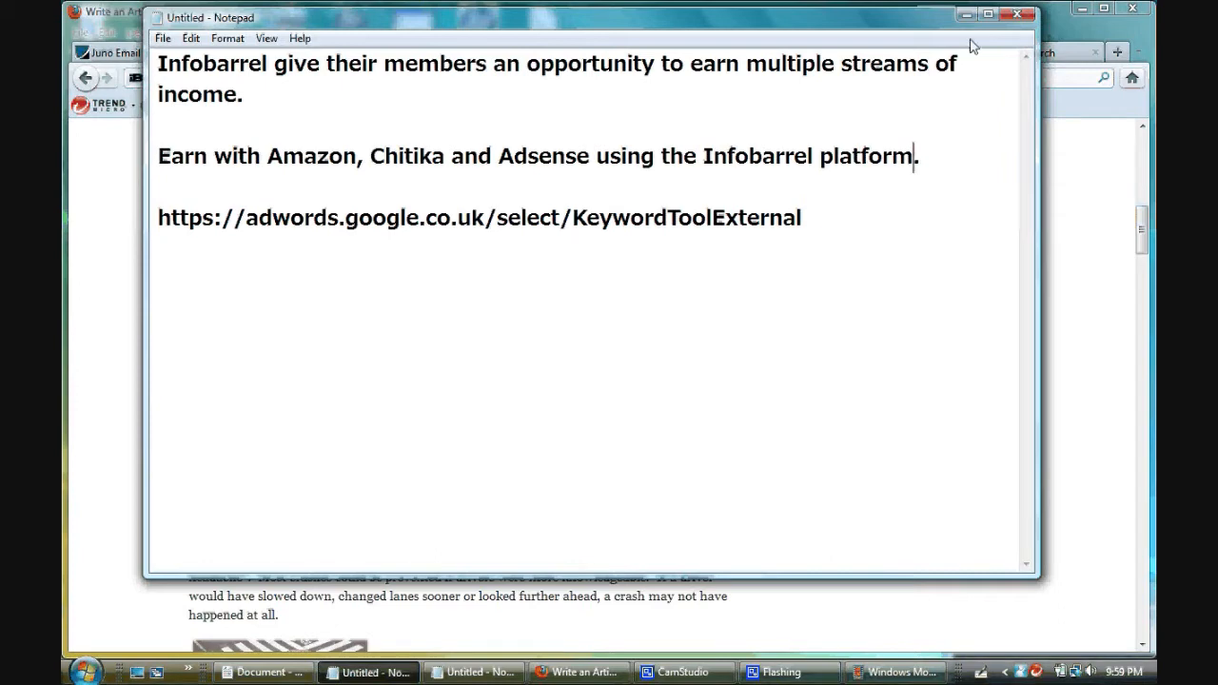
left_click(966, 14)
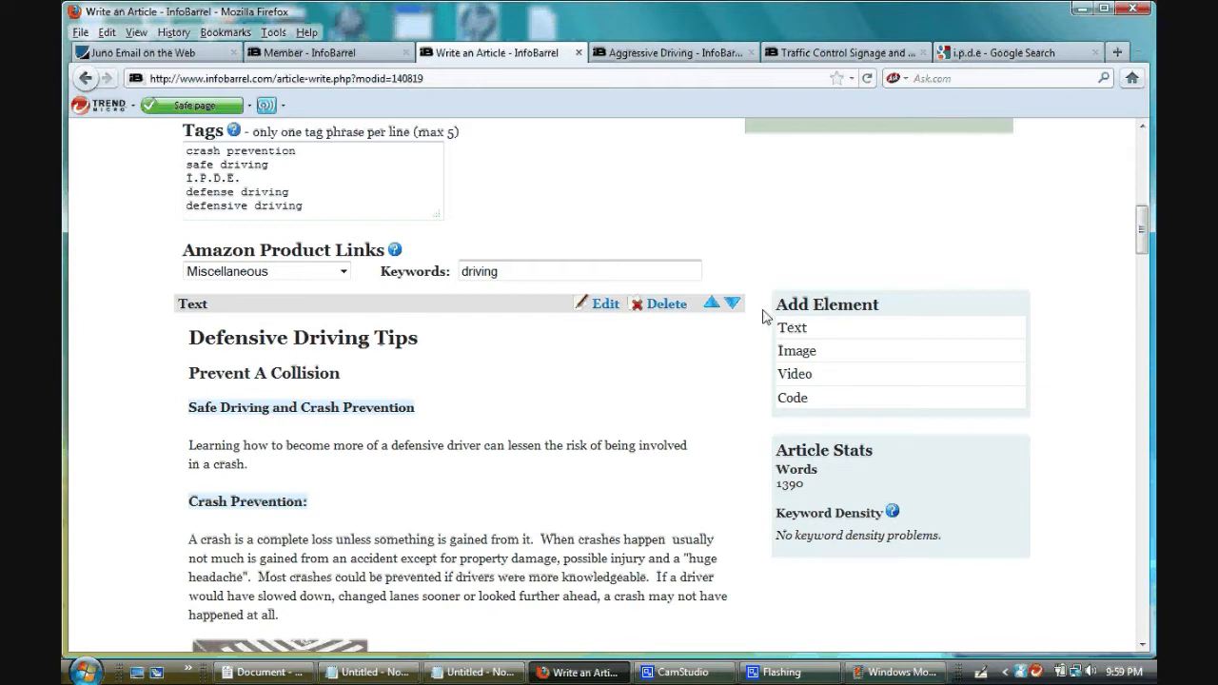
scroll(738, 311, "down", 2)
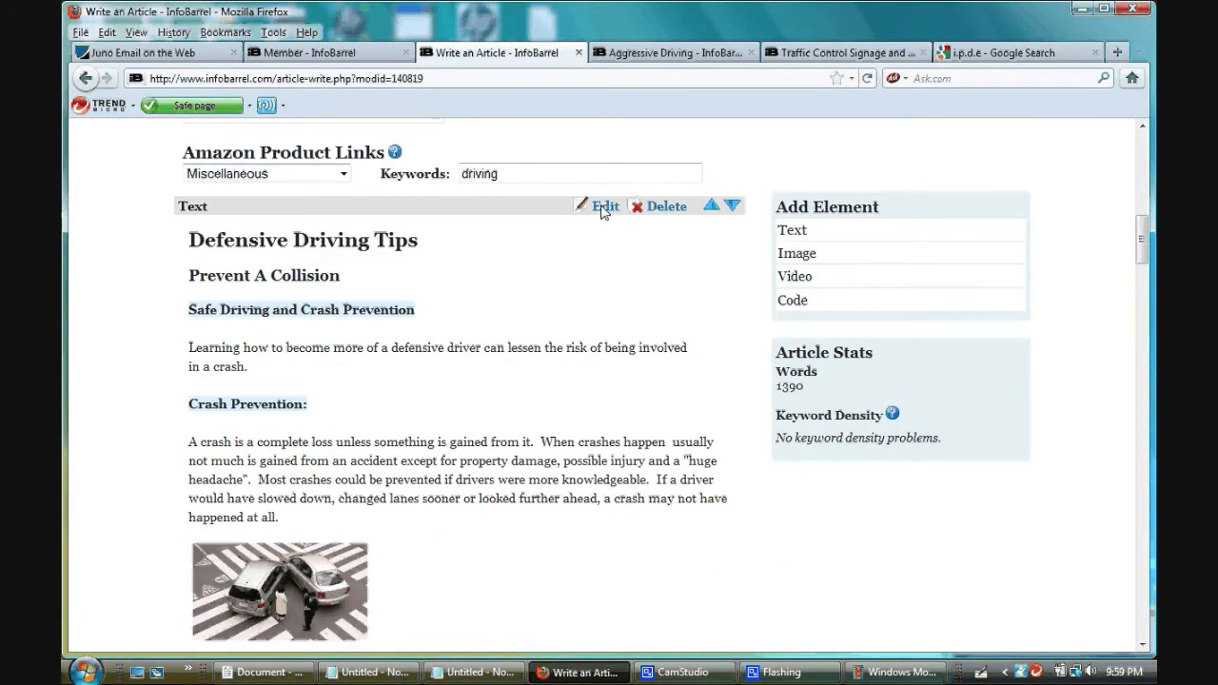
scroll(730, 282, "down", 3)
scroll(730, 282, "down", 15)
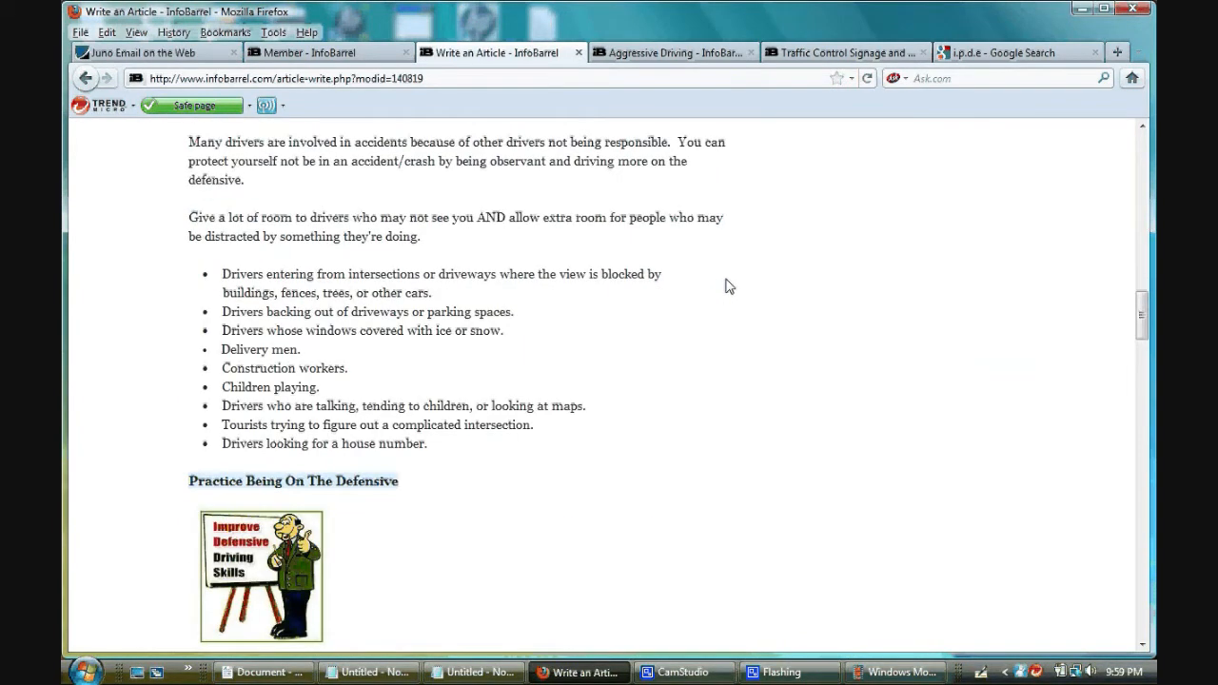
scroll(730, 286, "up", 15)
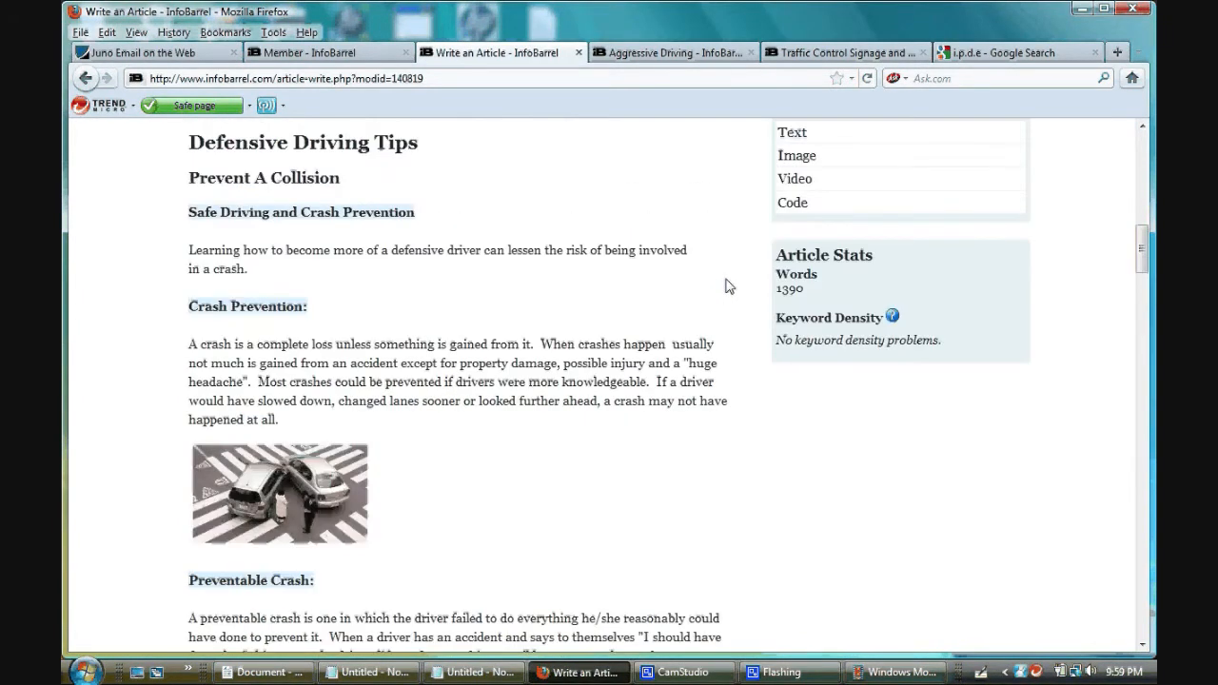
scroll(730, 287, "up", 8)
scroll(730, 287, "down", 5)
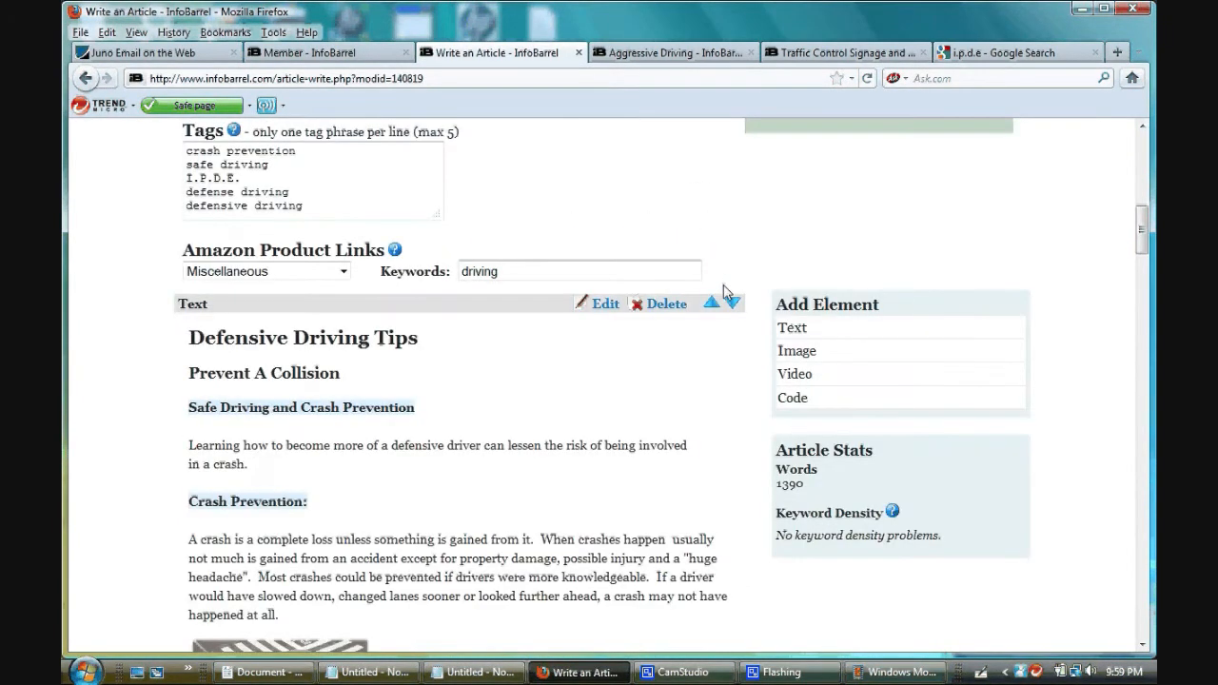
- Open the "Defensive Driving Tips" text element for editing
left_click(604, 305)
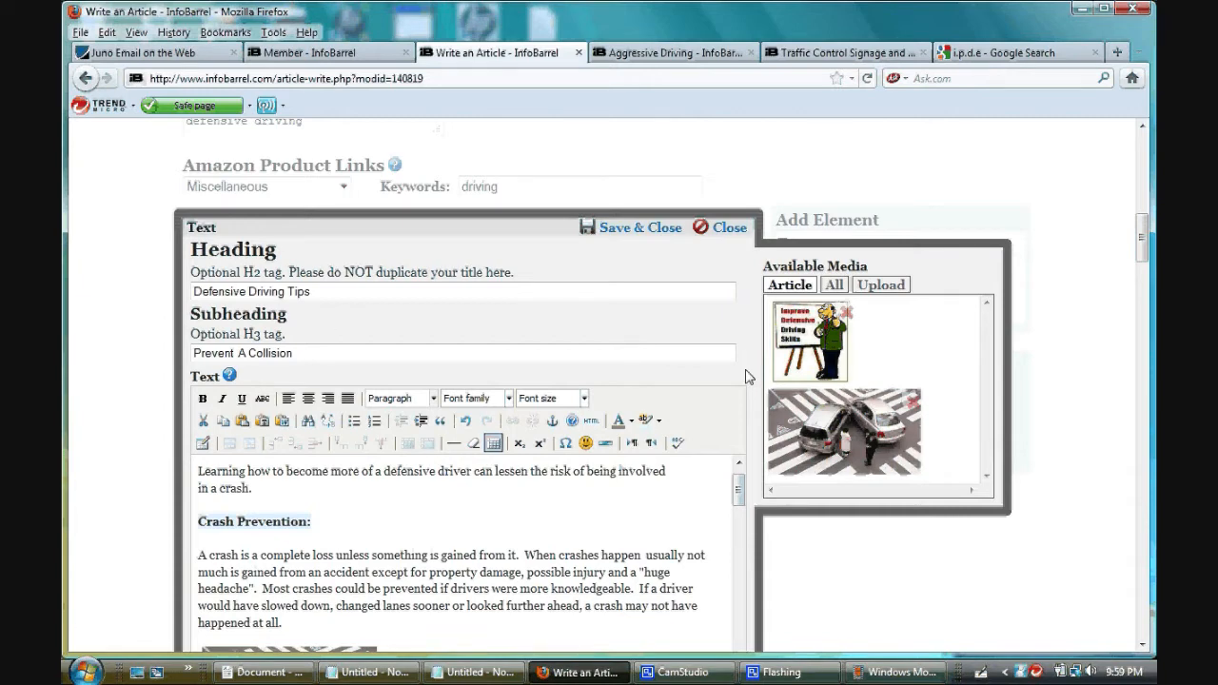
scroll(748, 377, "down", 2)
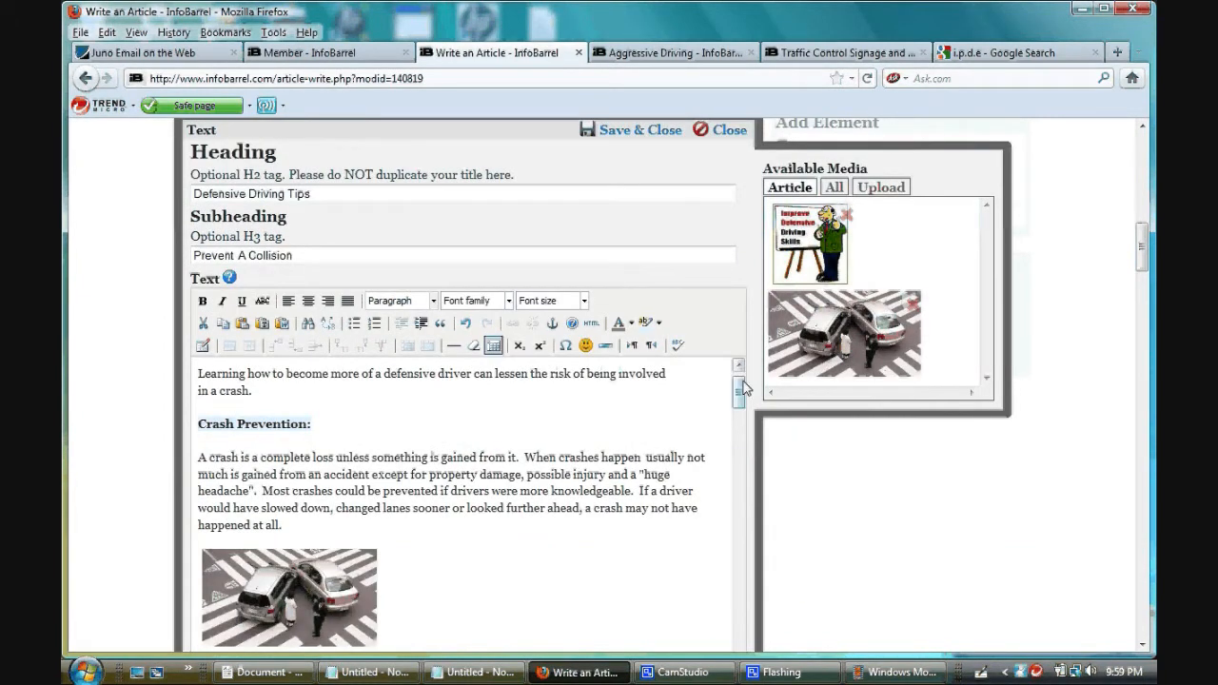
scroll(746, 386, "down", 2)
scroll(744, 386, "up", 2)
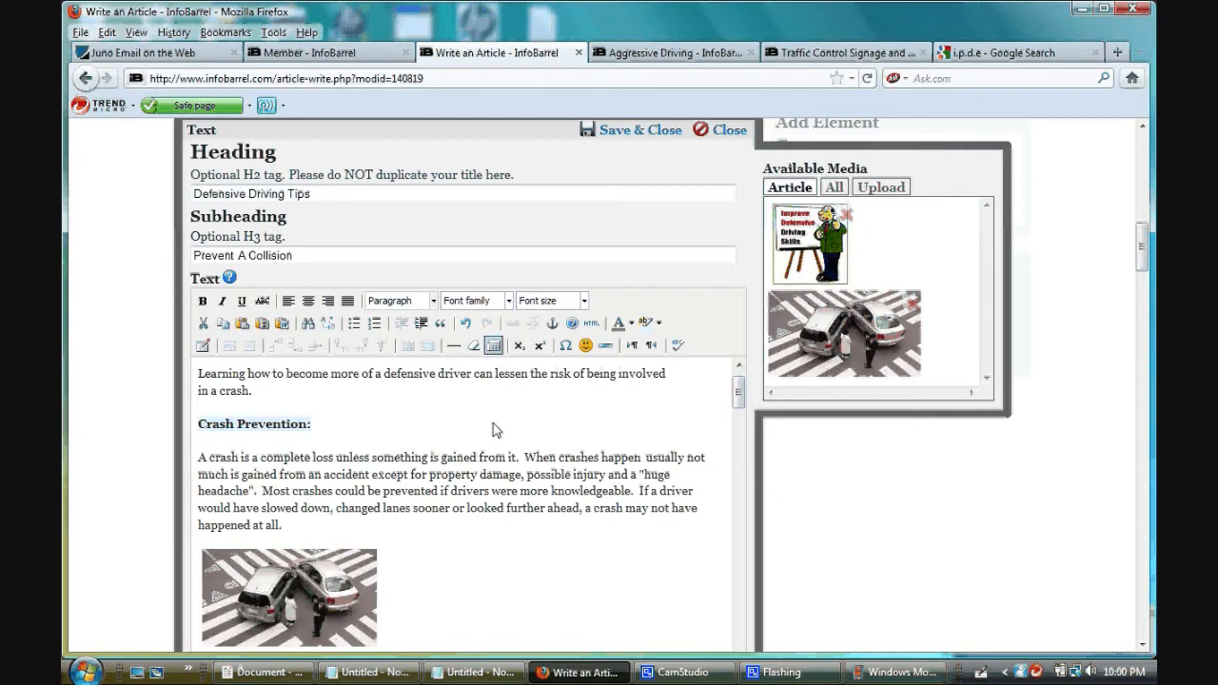
- Insert blank lines above the opening "Learning how to become more of a defensive driver" paragraph and place the cursor there
left_click(199, 374)
key("Return")
key("Up")
key("Up")
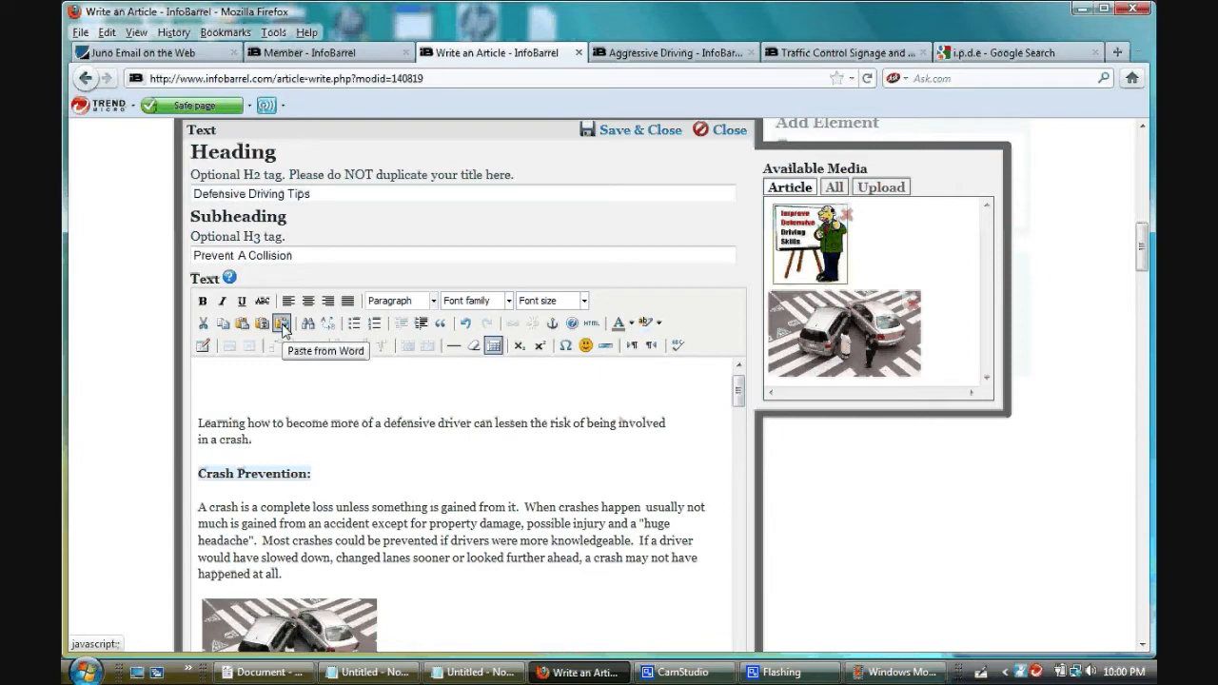
- Switch to the first untitled Notepad note, copy all its text, and return to the article editor
left_click(371, 673)
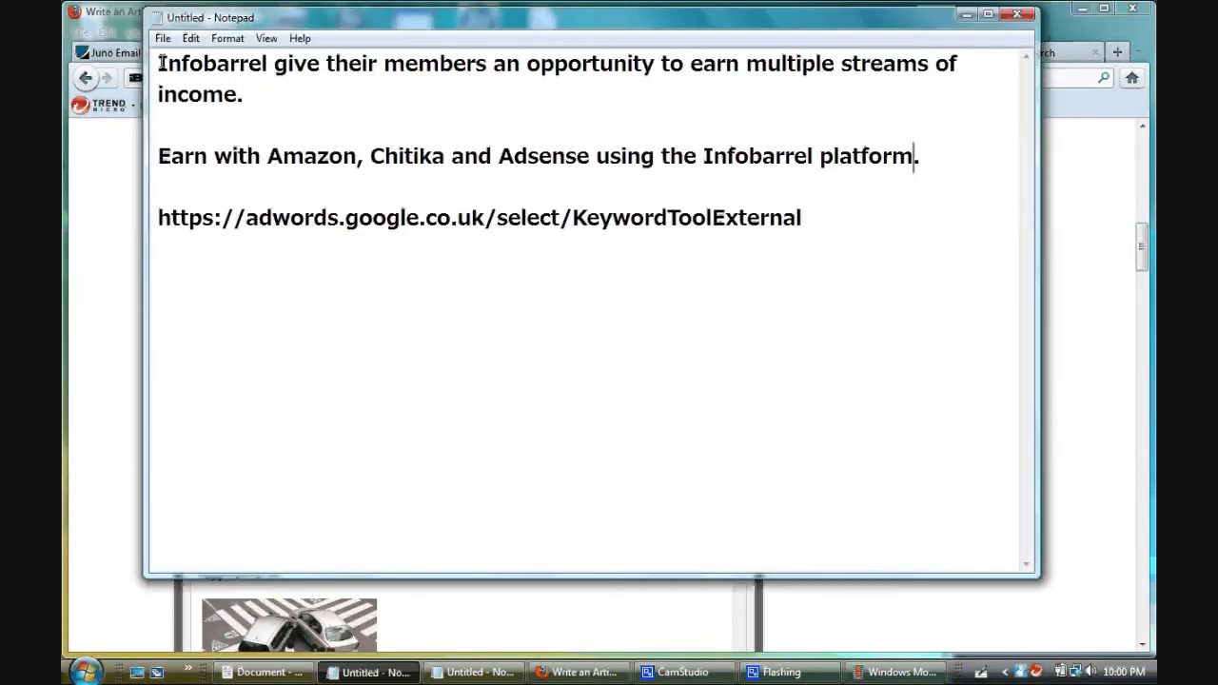
left_click_drag(162, 63, 807, 223)
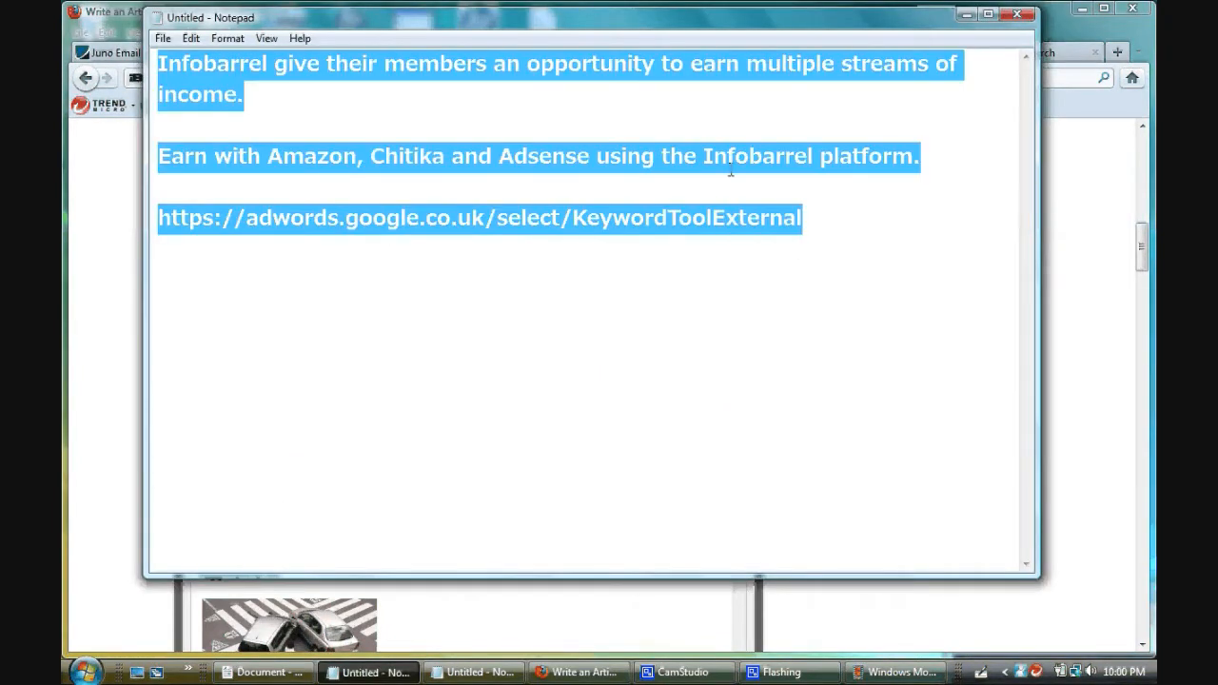
right_click(731, 169)
left_click(766, 229)
left_click(966, 14)
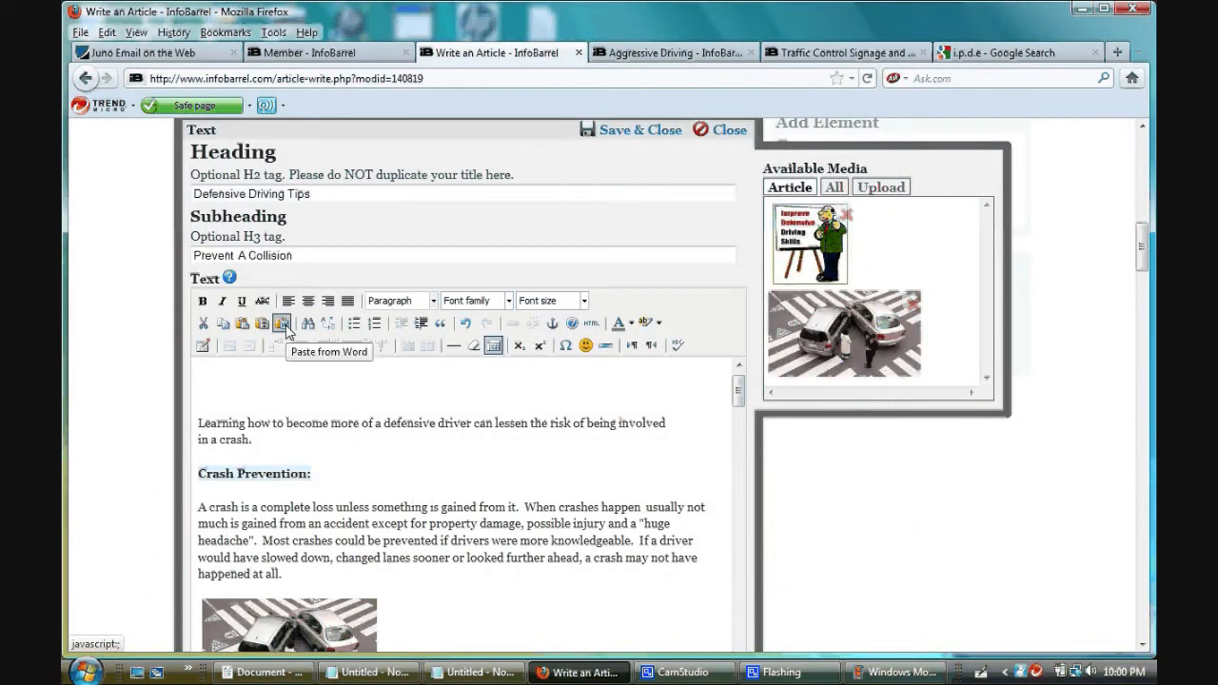
- Insert the copied note text at the start of the article body using Paste from Word
left_click(282, 323)
right_click(520, 360)
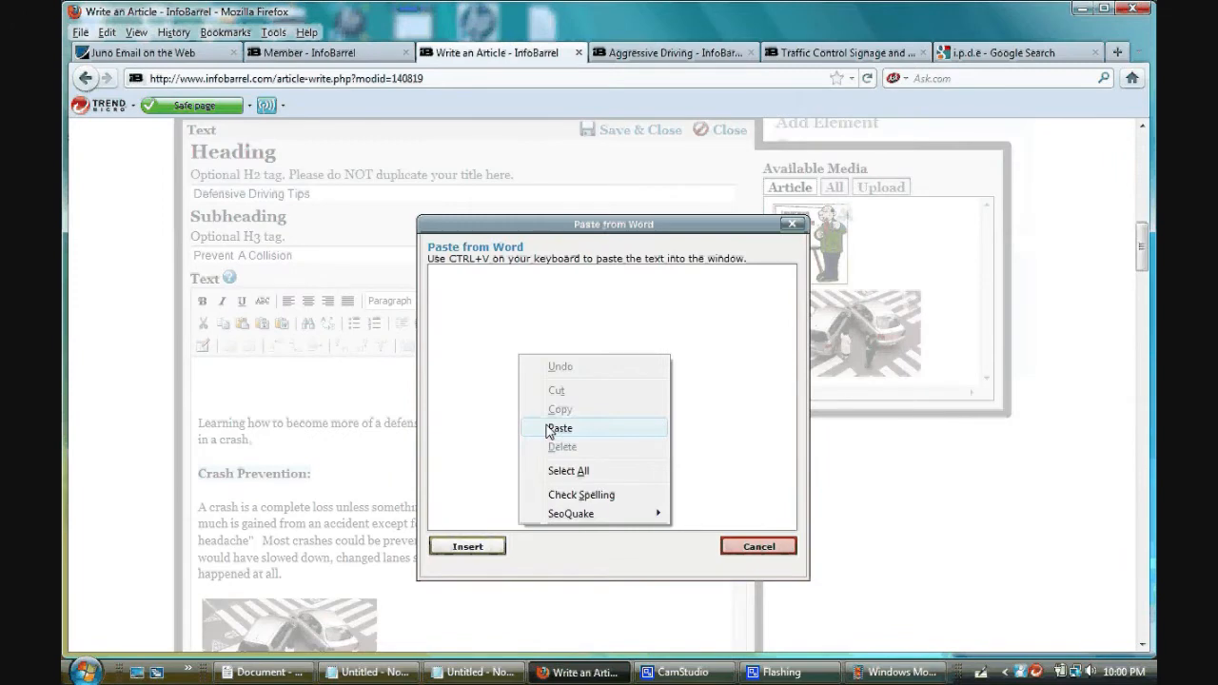
left_click(552, 427)
left_click(466, 547)
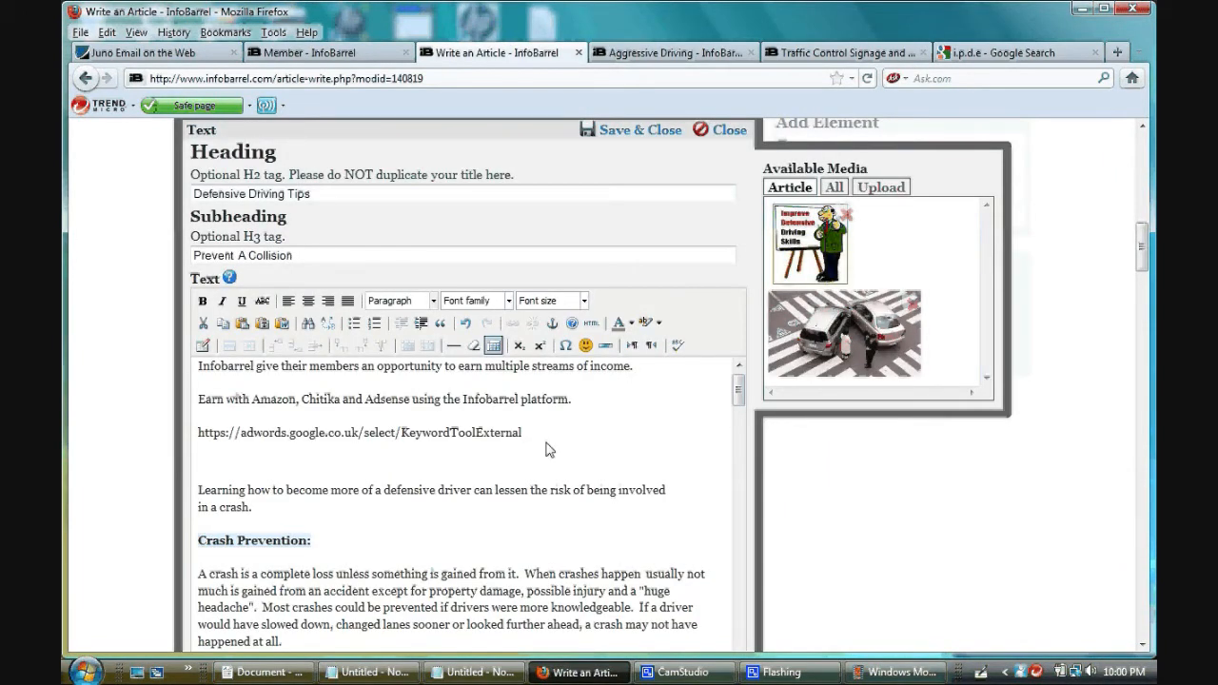
- Delete the pasted note text and the extra blank lines above the opening paragraph
left_click_drag(549, 449, 195, 372)
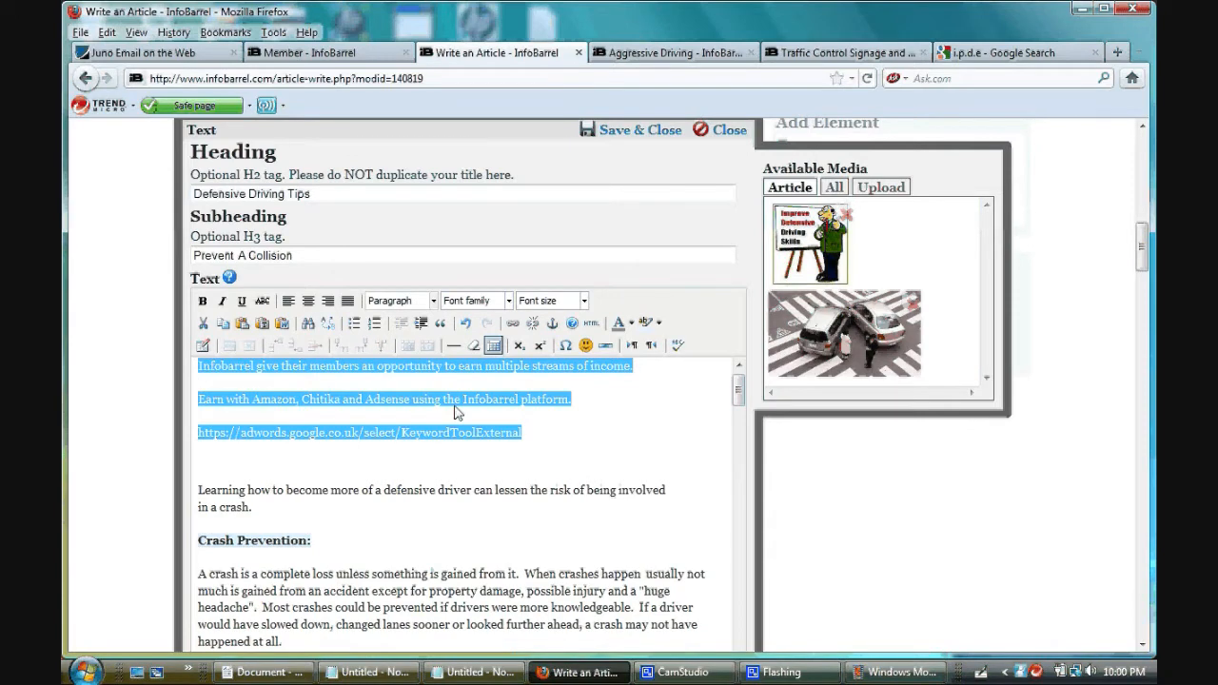
key("Delete")
key("Down")
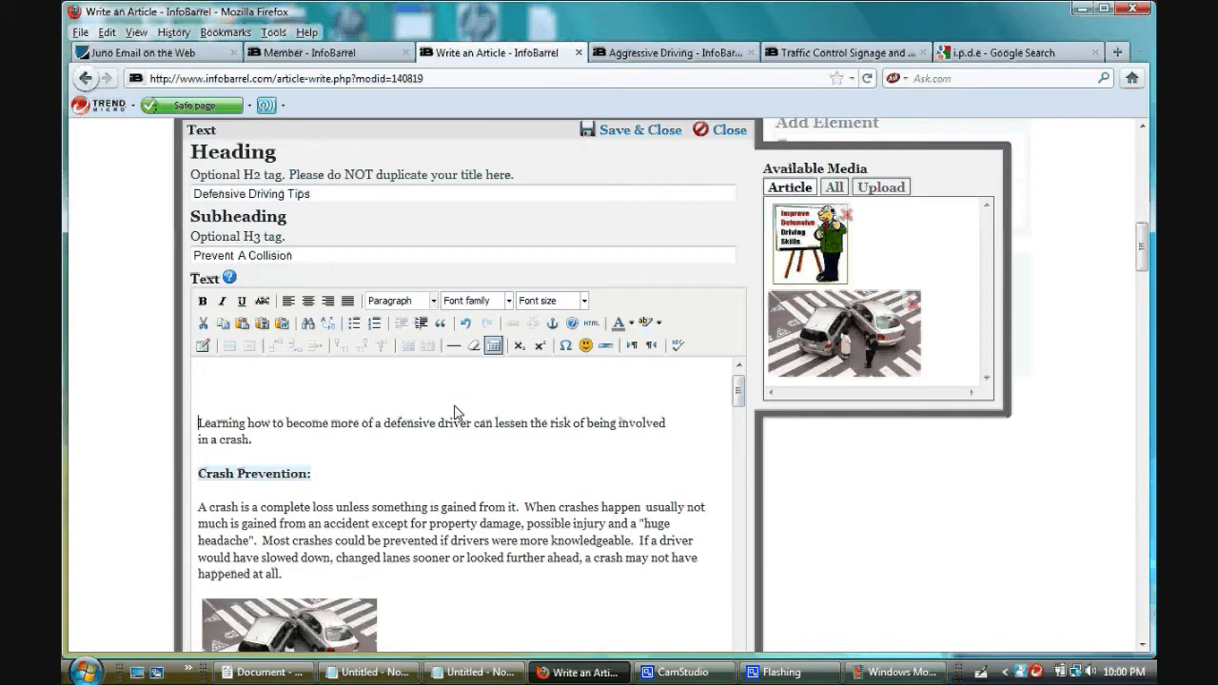
key("BackSpace")
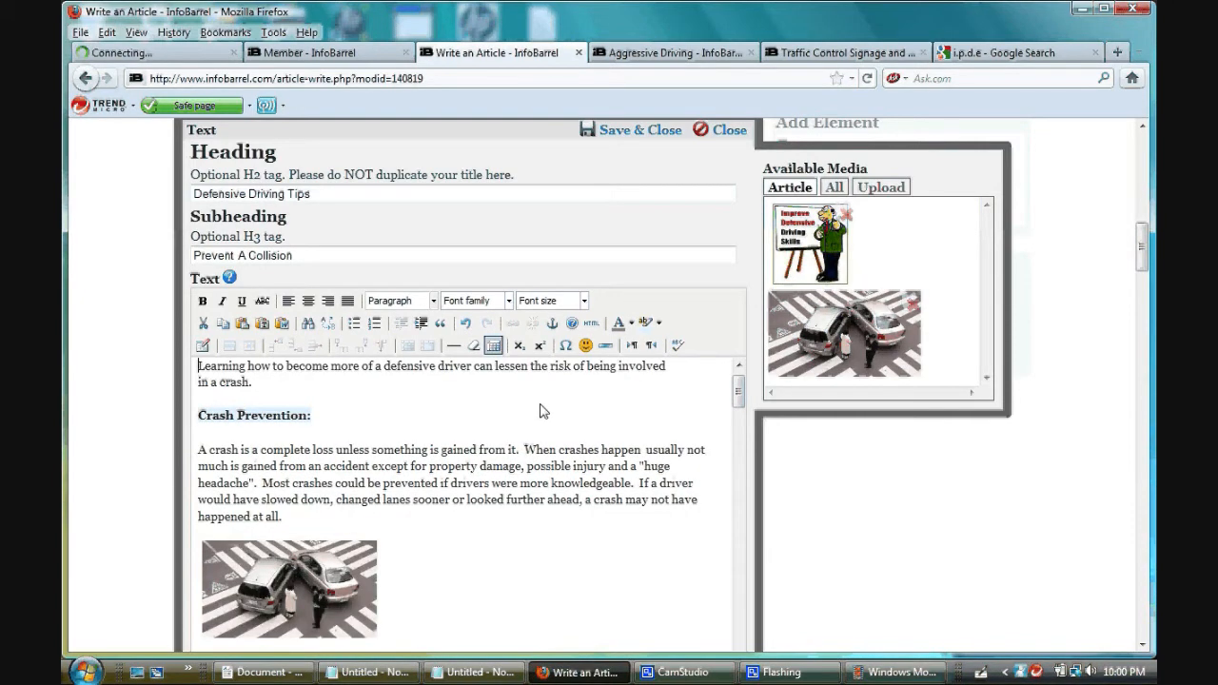
- Format the TOUCH heading near the end of the article as bold with a light blue highlight
left_click_drag(735, 397, 741, 576)
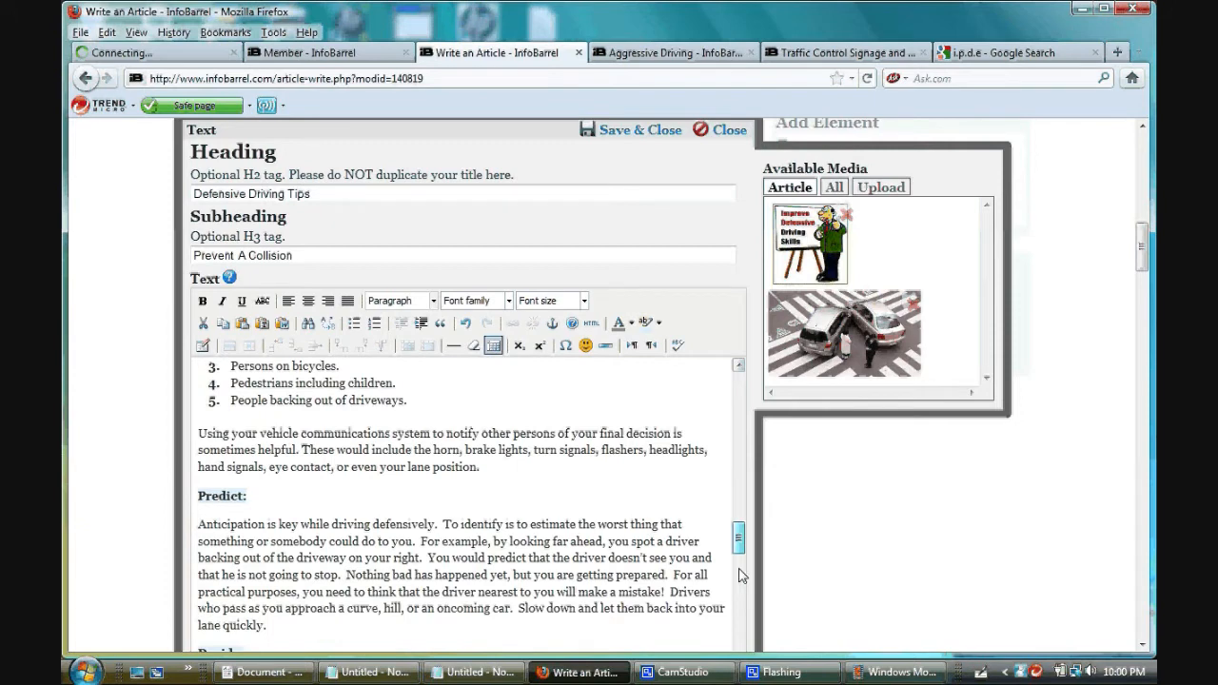
scroll(741, 576, "down", 5)
scroll(773, 540, "down", 4)
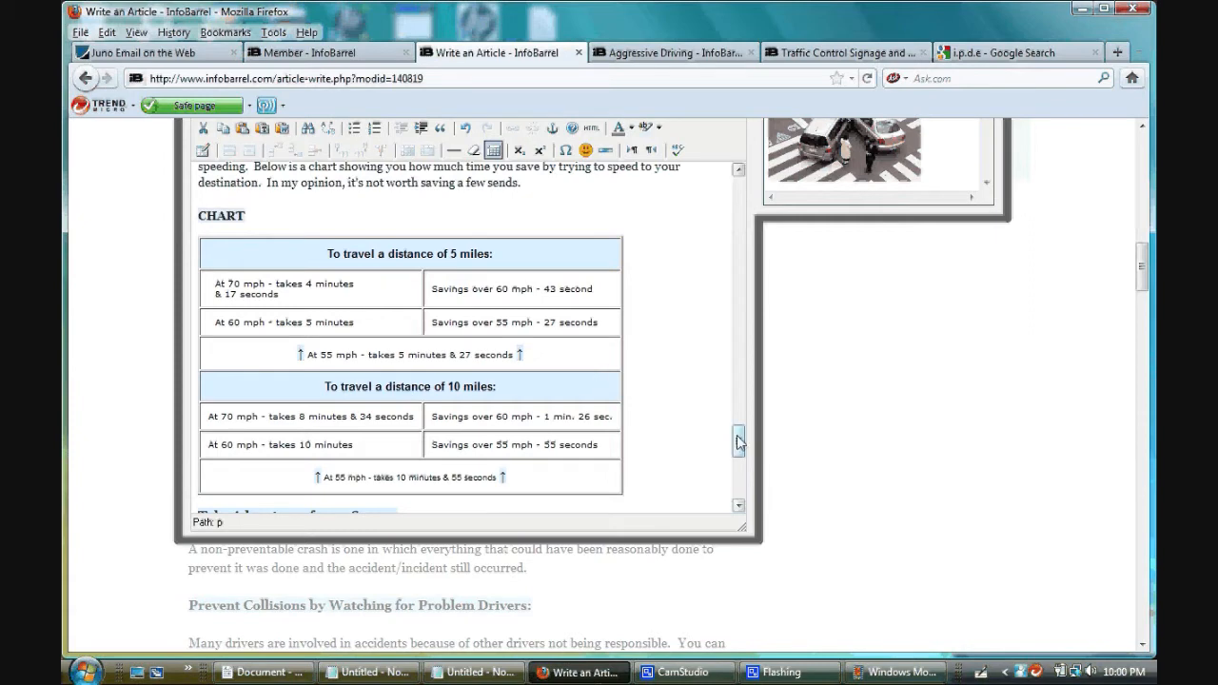
left_click_drag(740, 441, 740, 493)
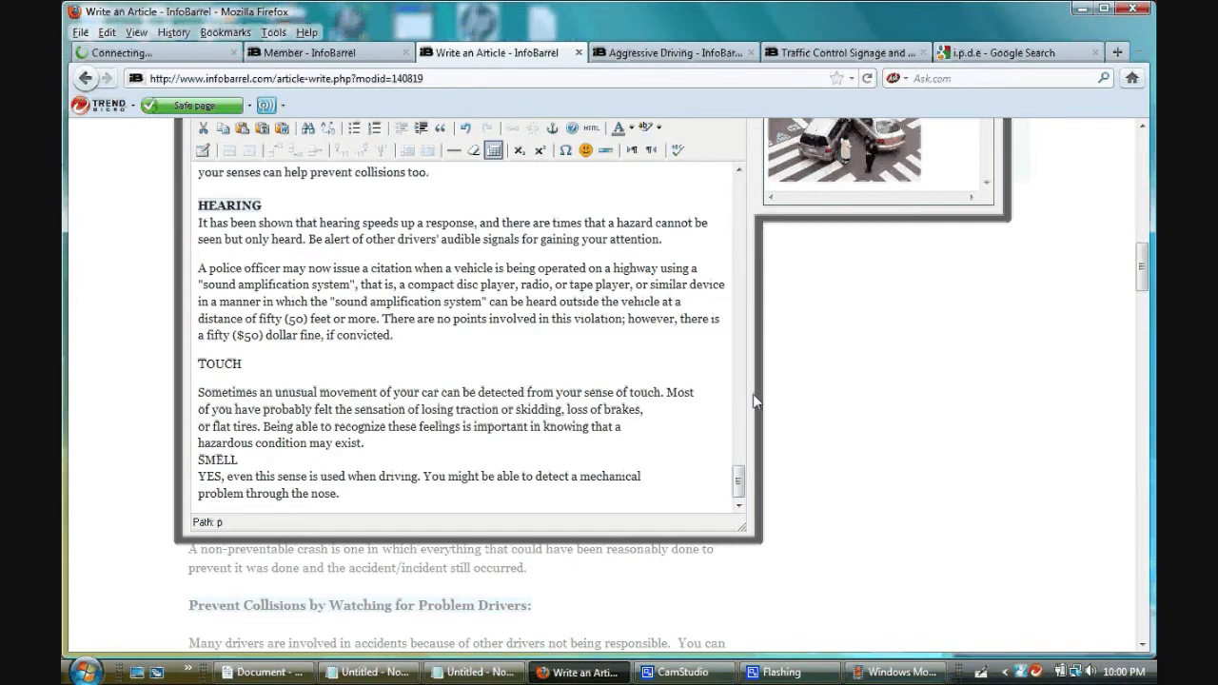
scroll(755, 401, "up", 2)
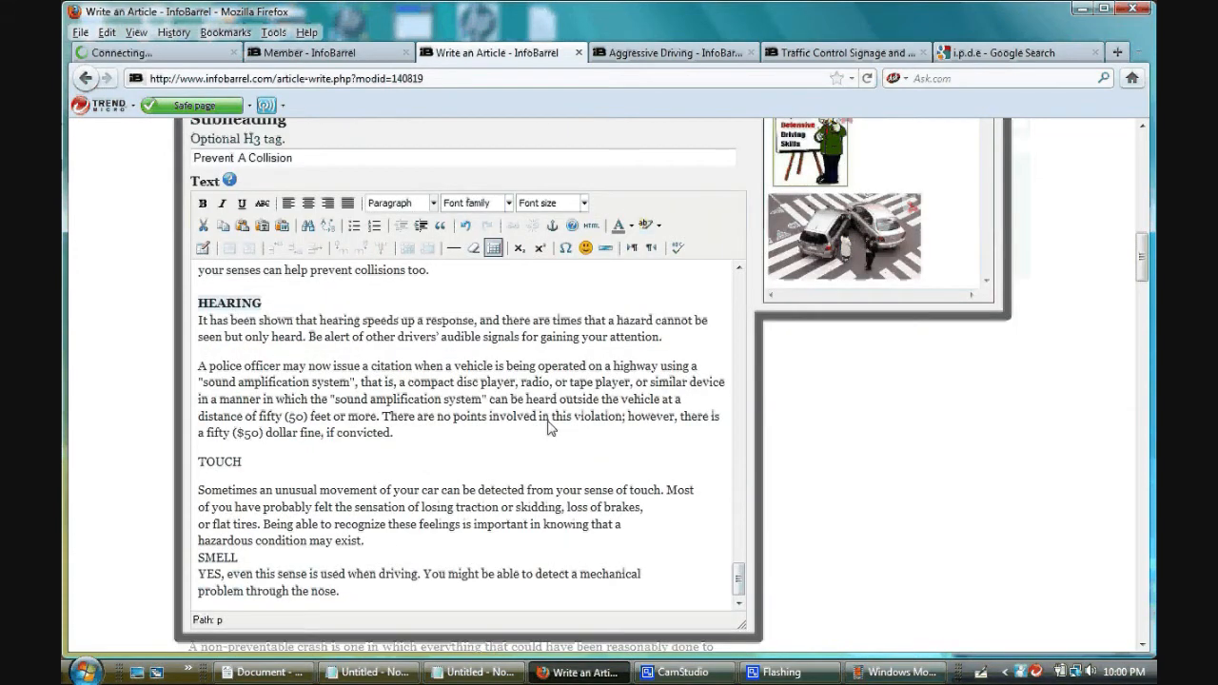
double_click(201, 464)
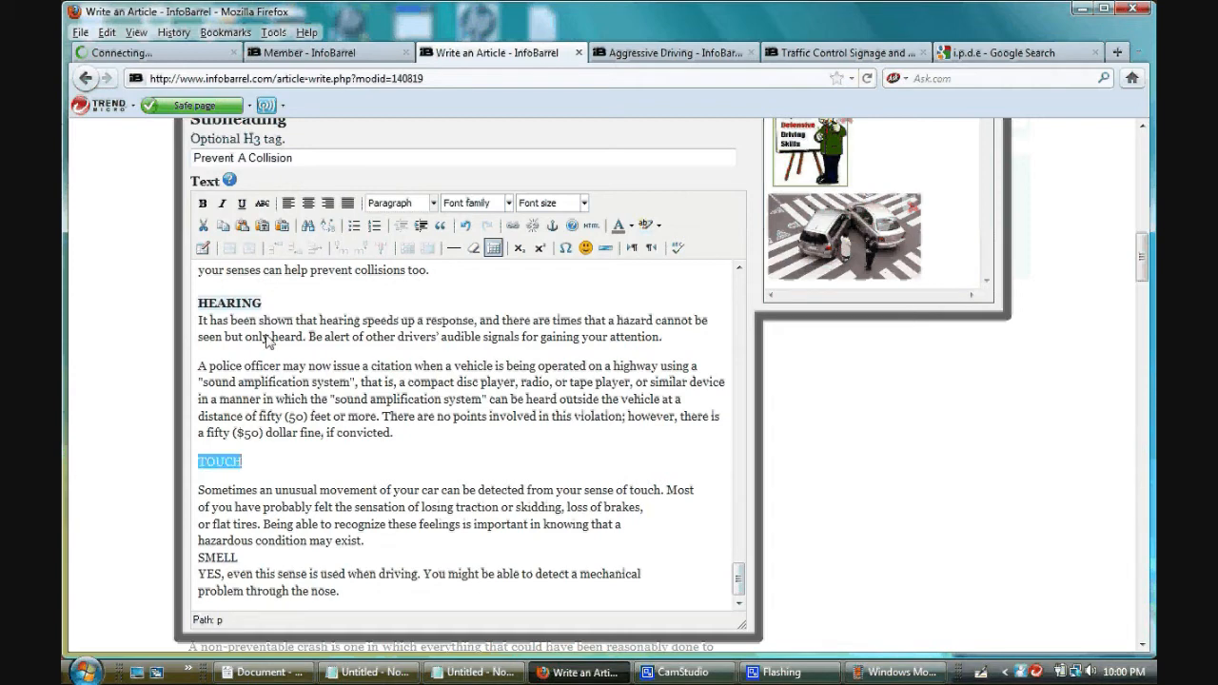
left_click(202, 204)
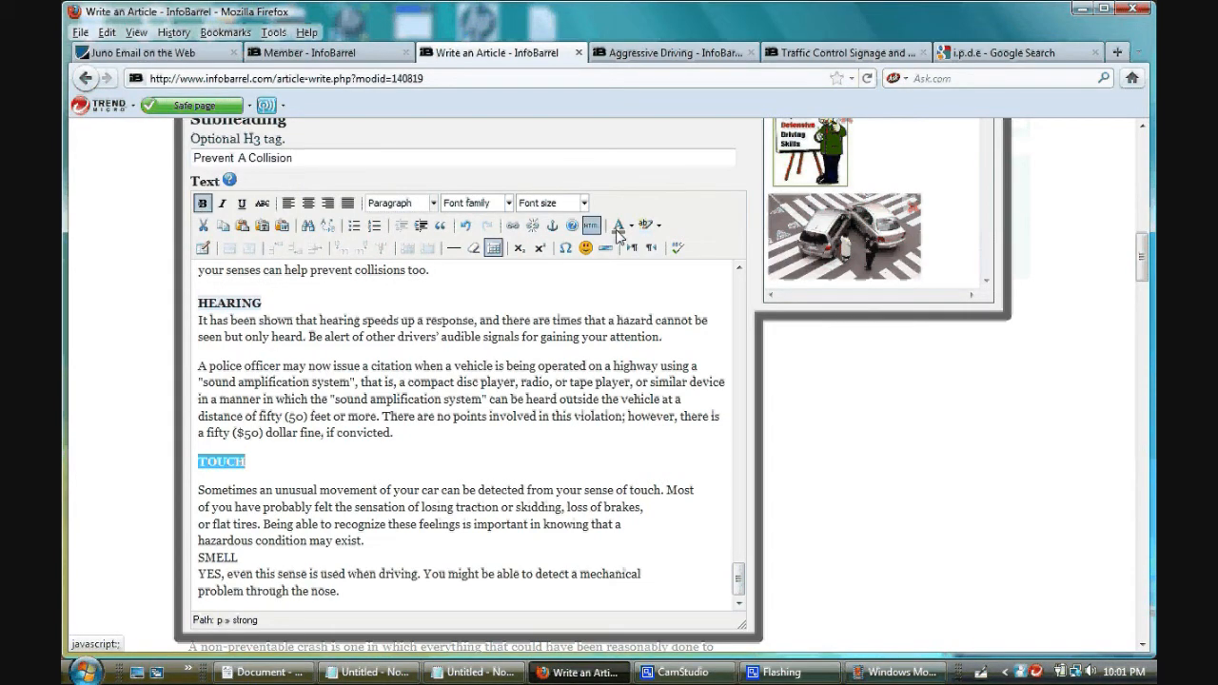
left_click(645, 226)
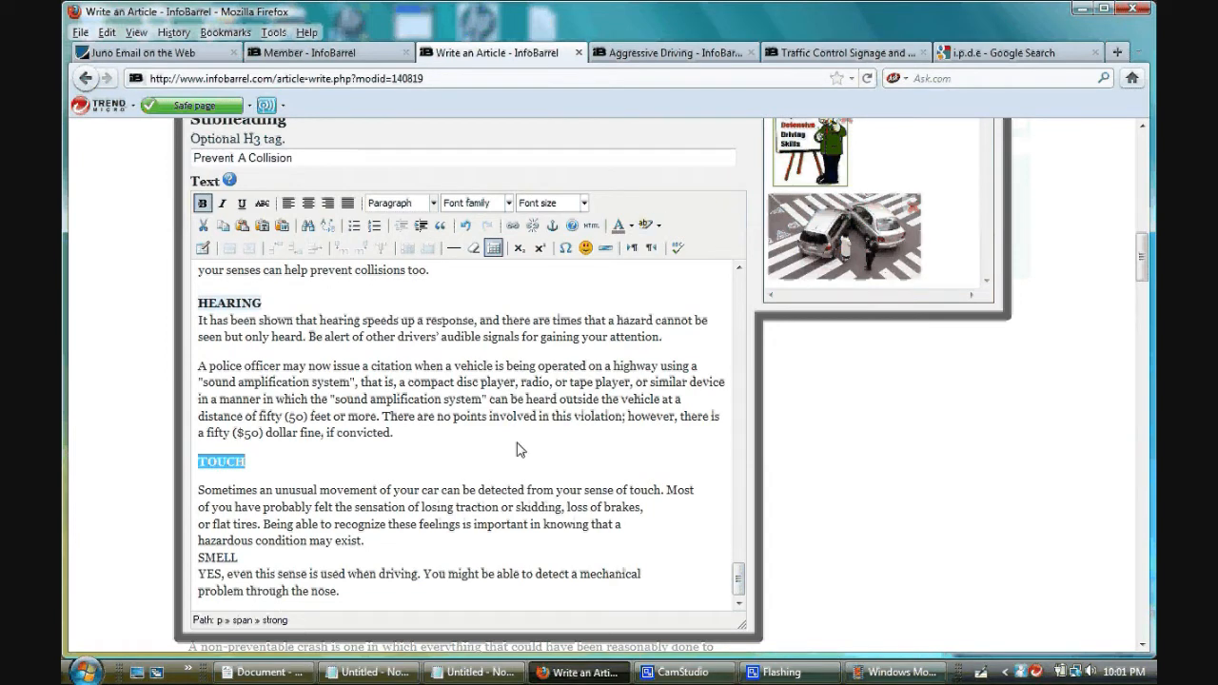
left_click(220, 471)
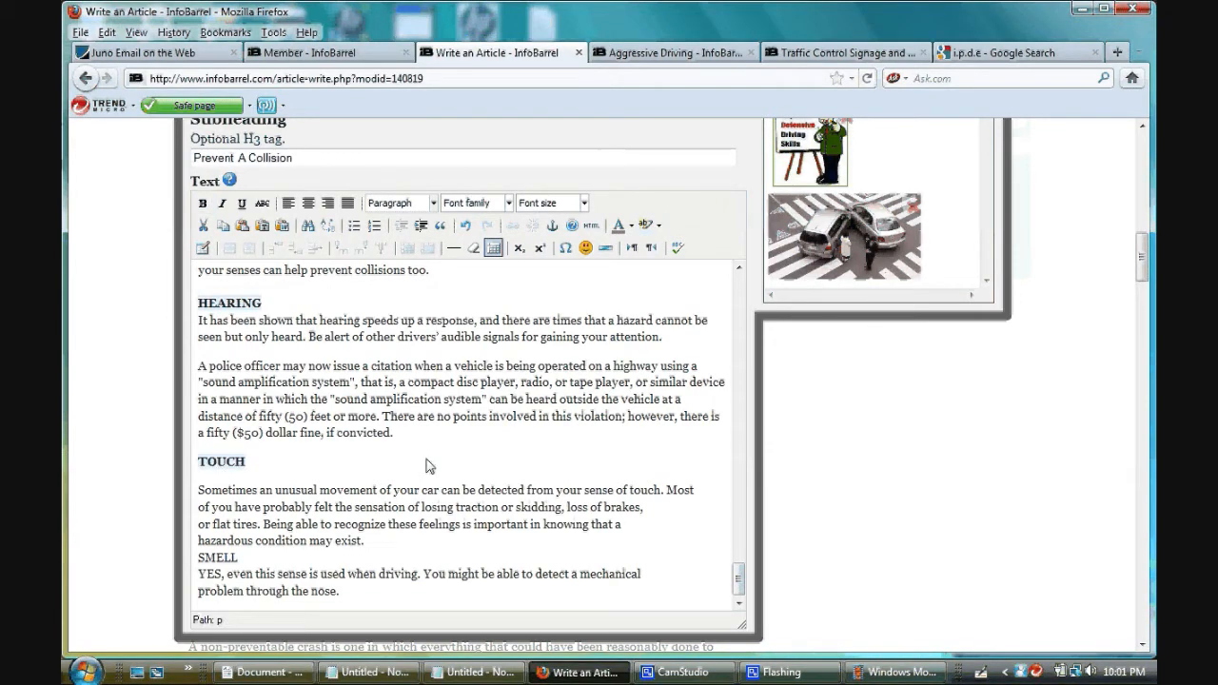
- Remove the stray line breaks before "Being able to recognize" and "hazardous condition" in the TOUCH paragraph
left_click(201, 529)
key("BackSpace")
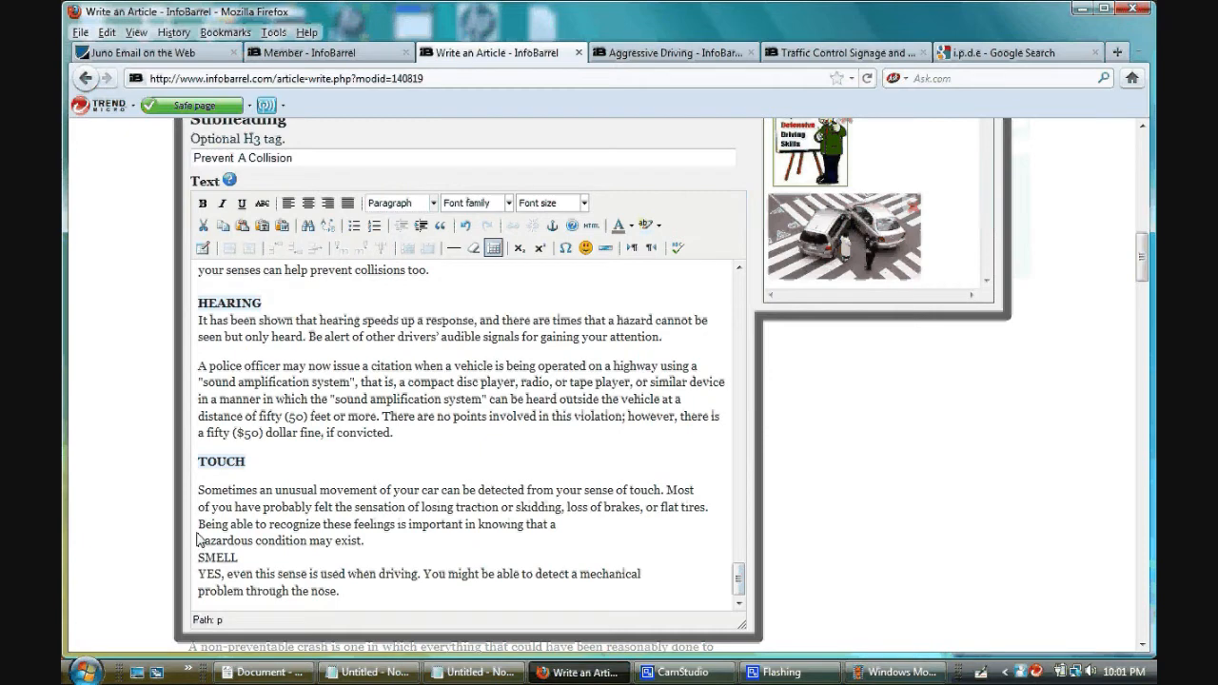
left_click(197, 539)
key("BackSpace")
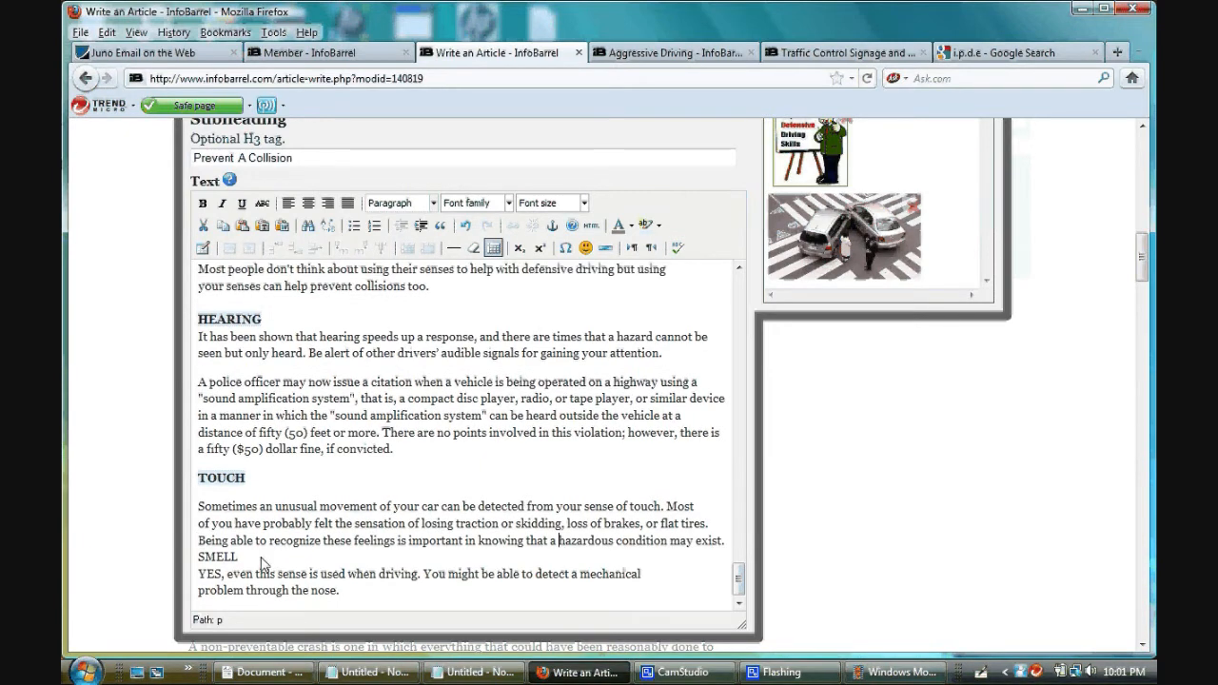
- Add paragraph breaks before the SMELL heading and before the "YES, even this sense" text below it
left_click(200, 561)
key("Return")
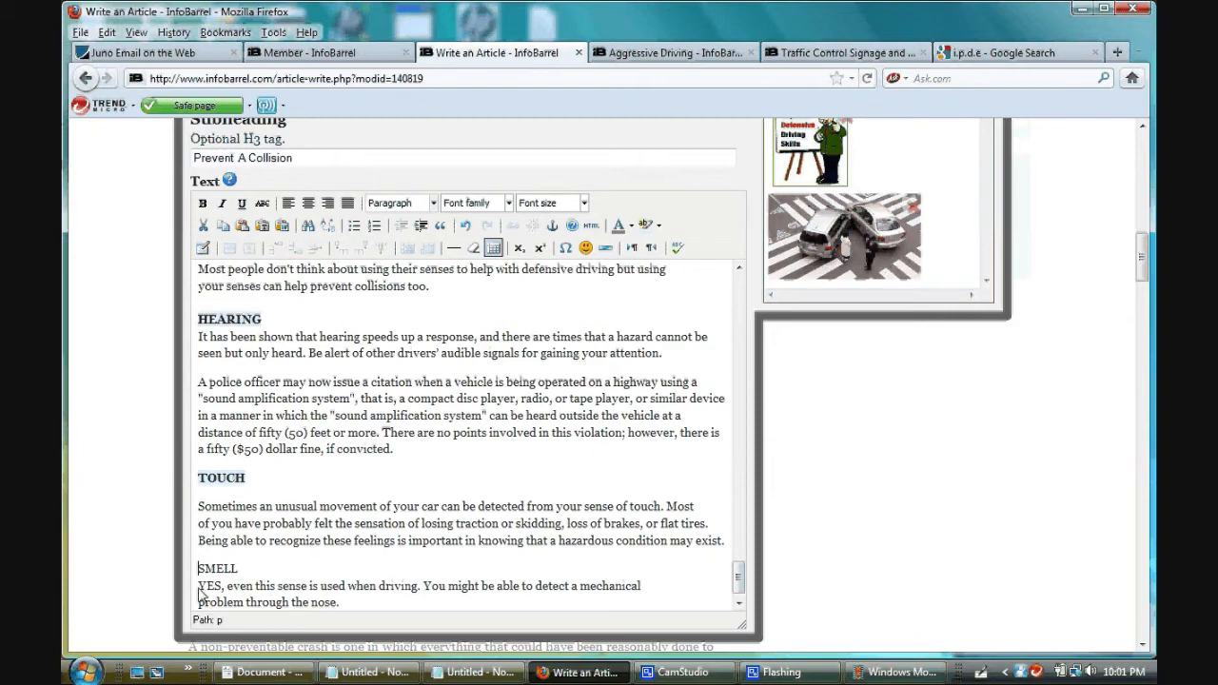
left_click(201, 594)
key("Return")
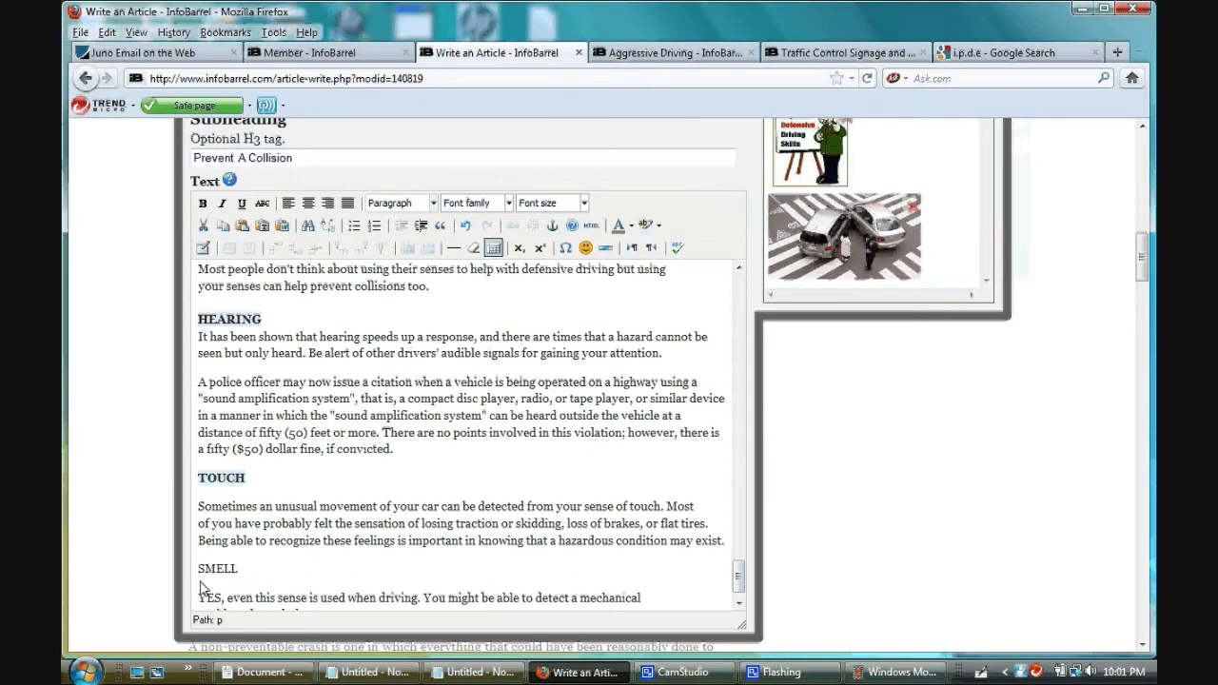
- Format the SMELL heading as bold with the same light blue highlight as the other headings
double_click(203, 569)
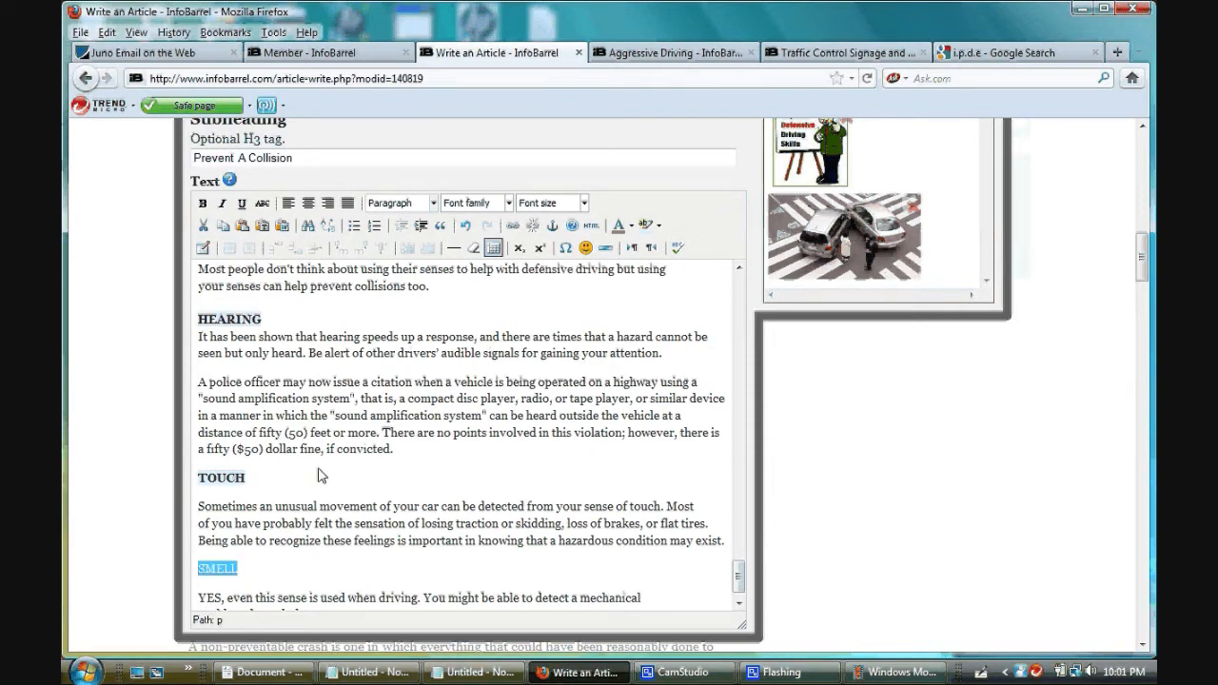
key("ctrl+b")
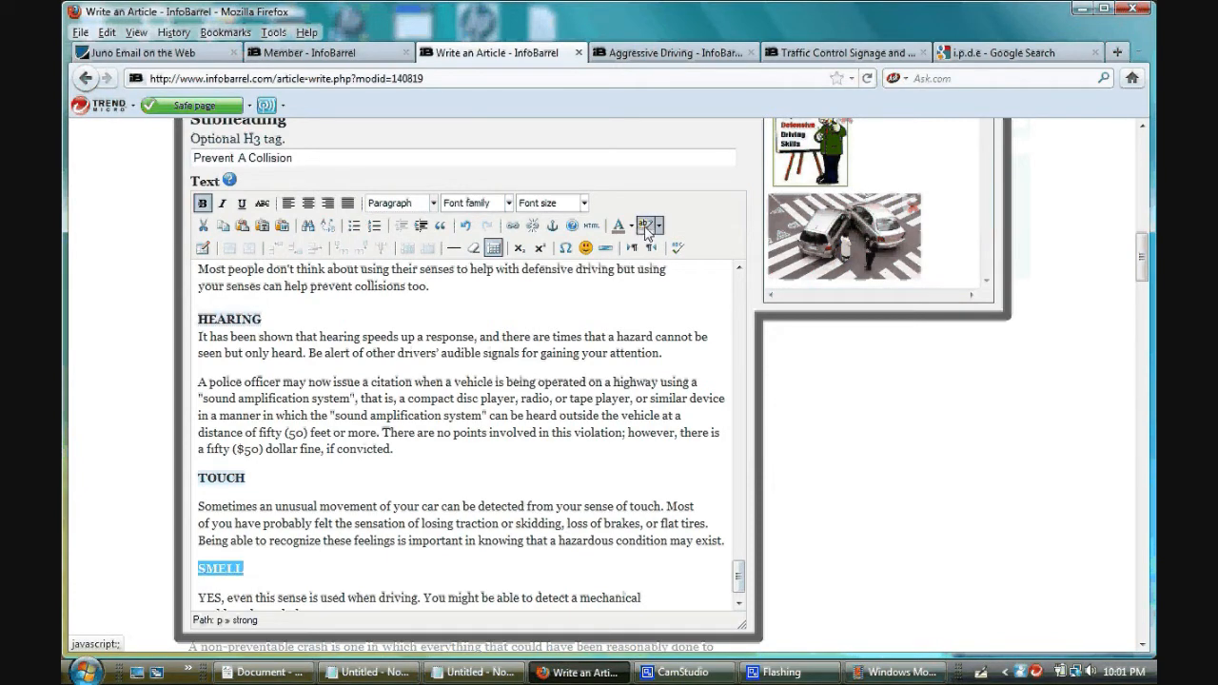
left_click(652, 341)
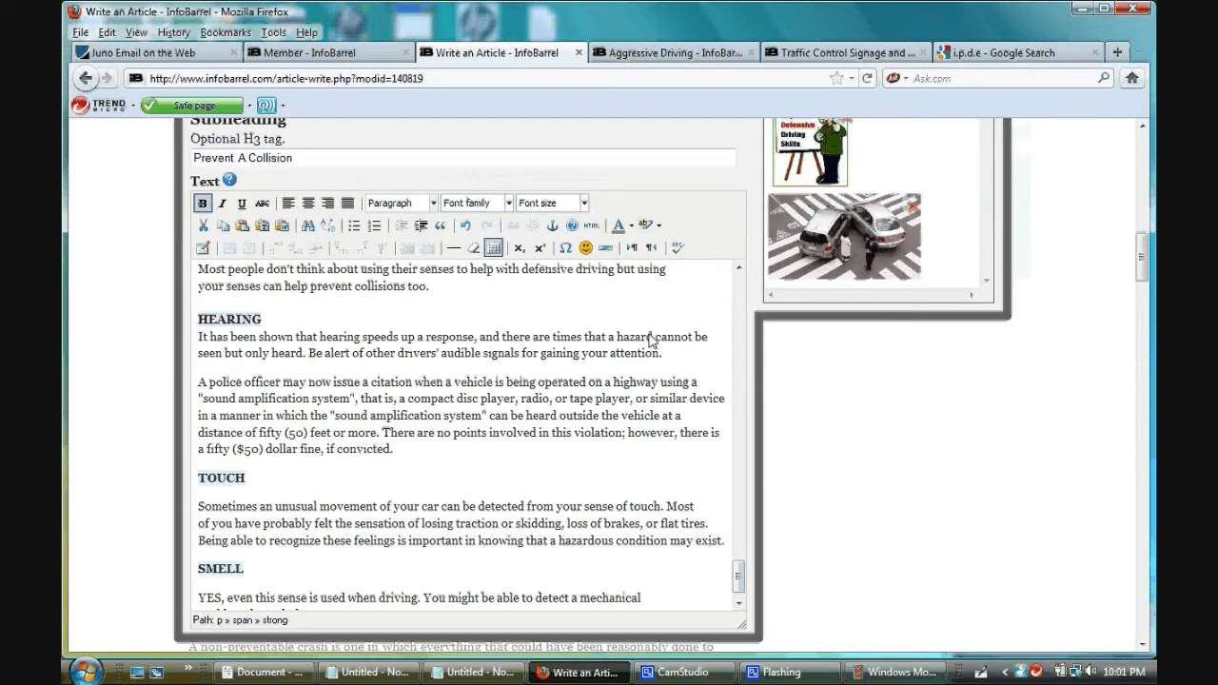
left_click(660, 227)
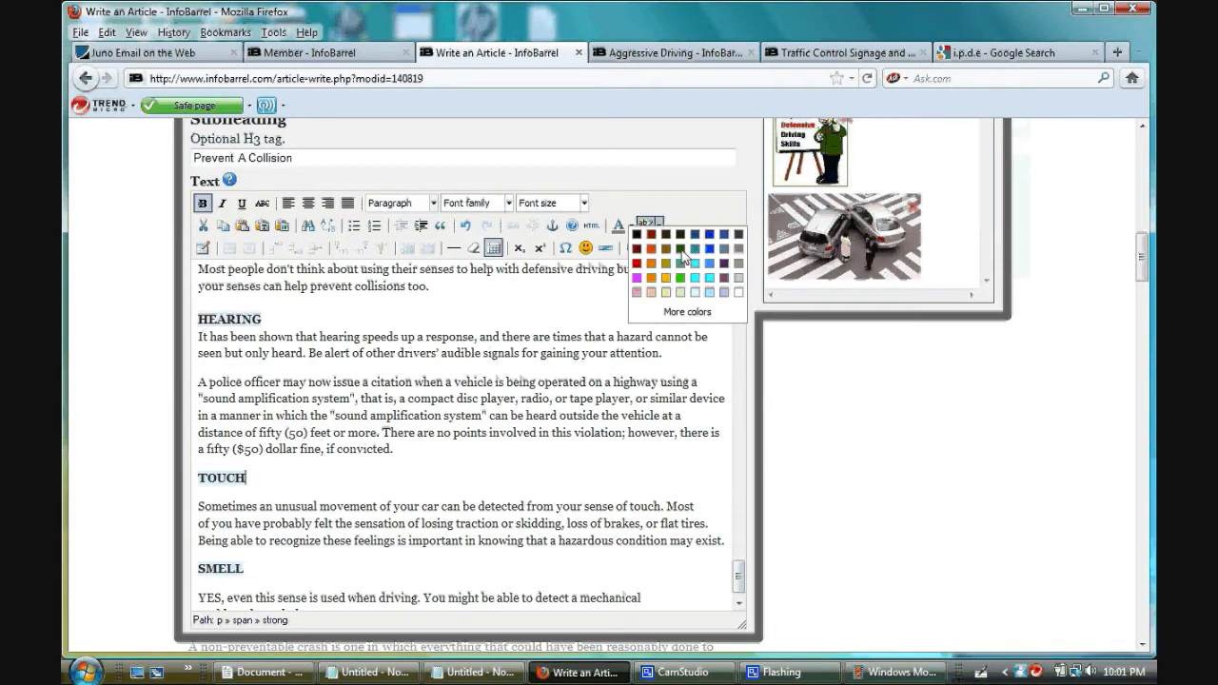
left_click(690, 314)
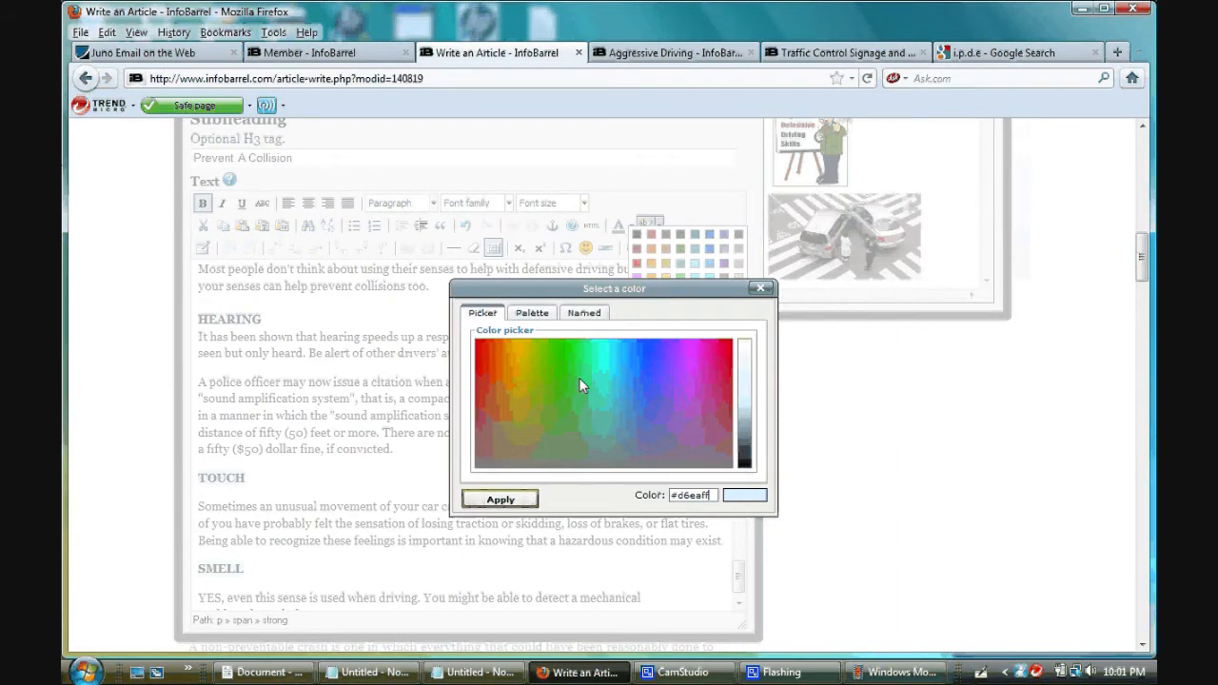
left_click(760, 289)
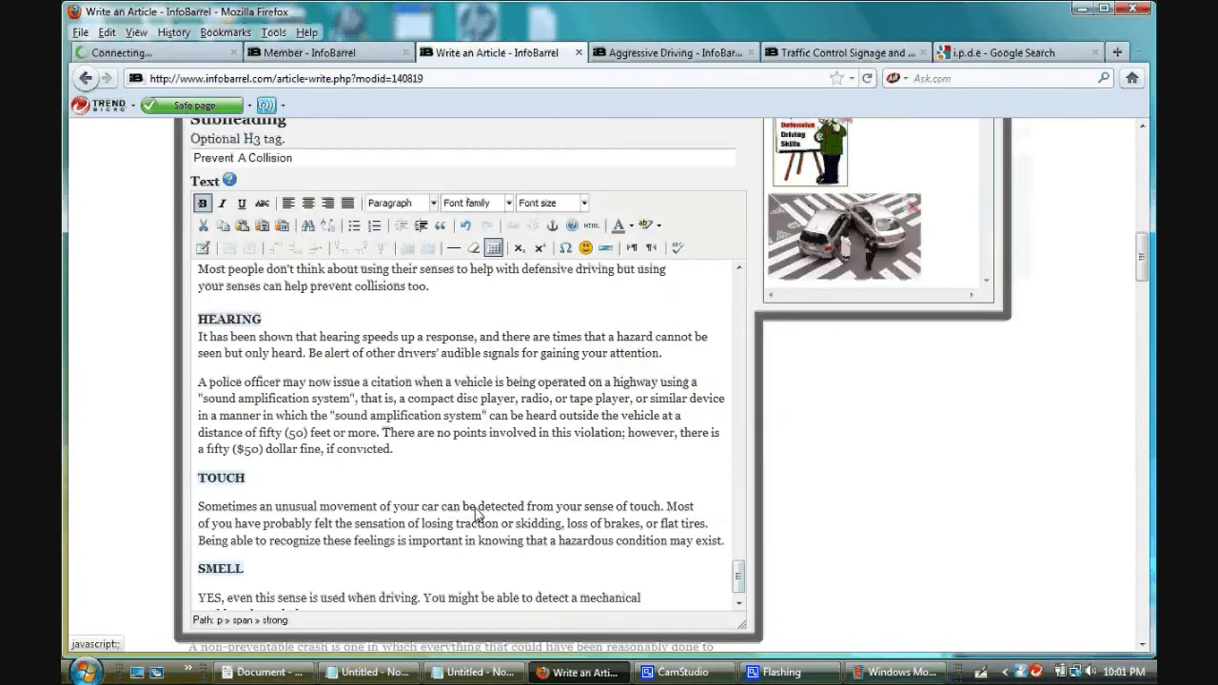
left_click(475, 509)
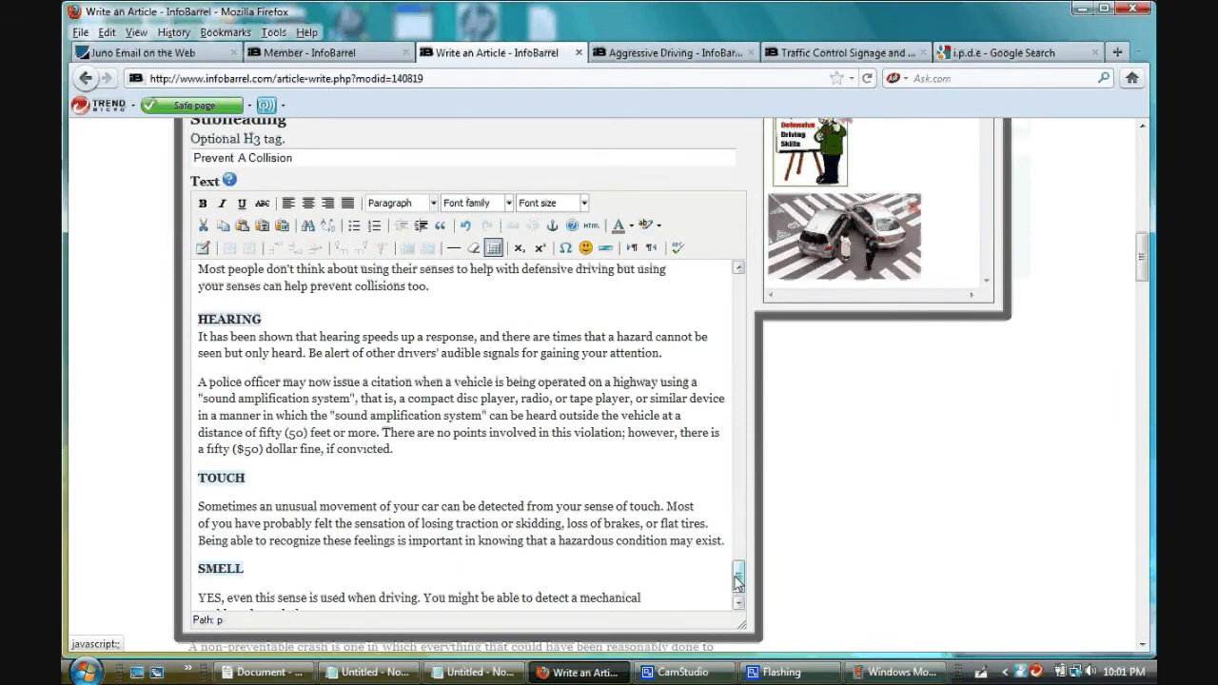
- Insert an empty line between the Defensive Driving paragraph and the "The Standard Accident-Prevention Formula - I.P.D.E.:" heading
left_click_drag(740, 578, 740, 543)
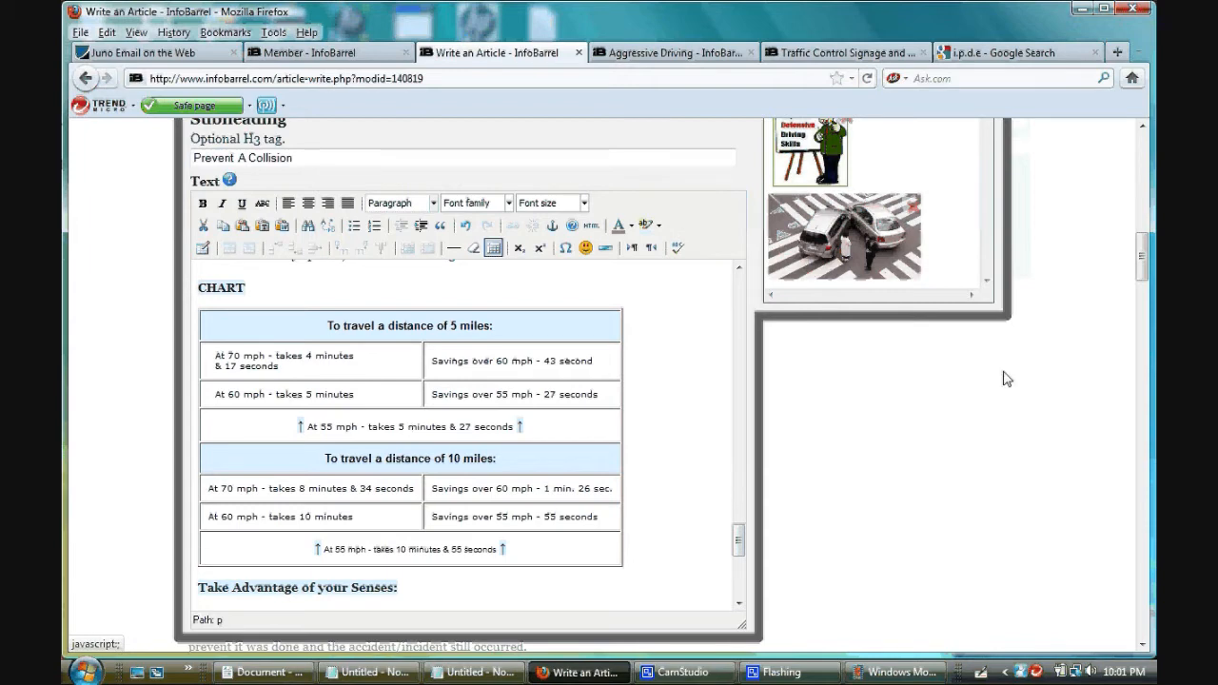
left_click_drag(736, 537, 754, 400)
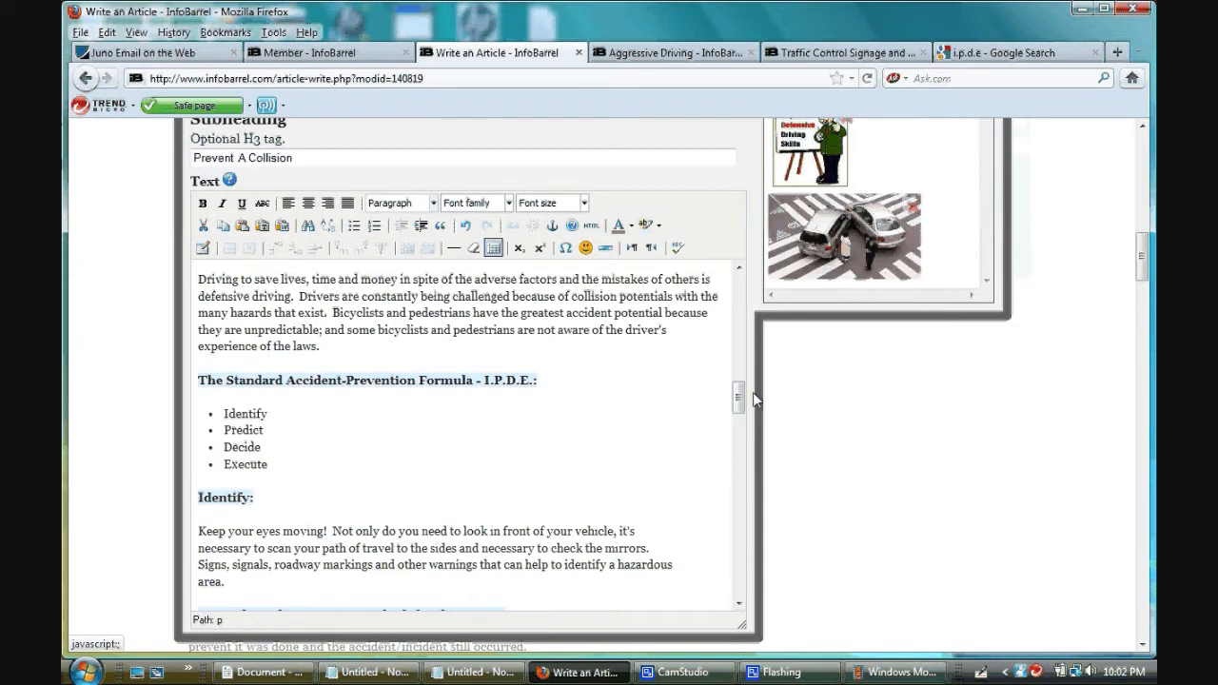
left_click(202, 384)
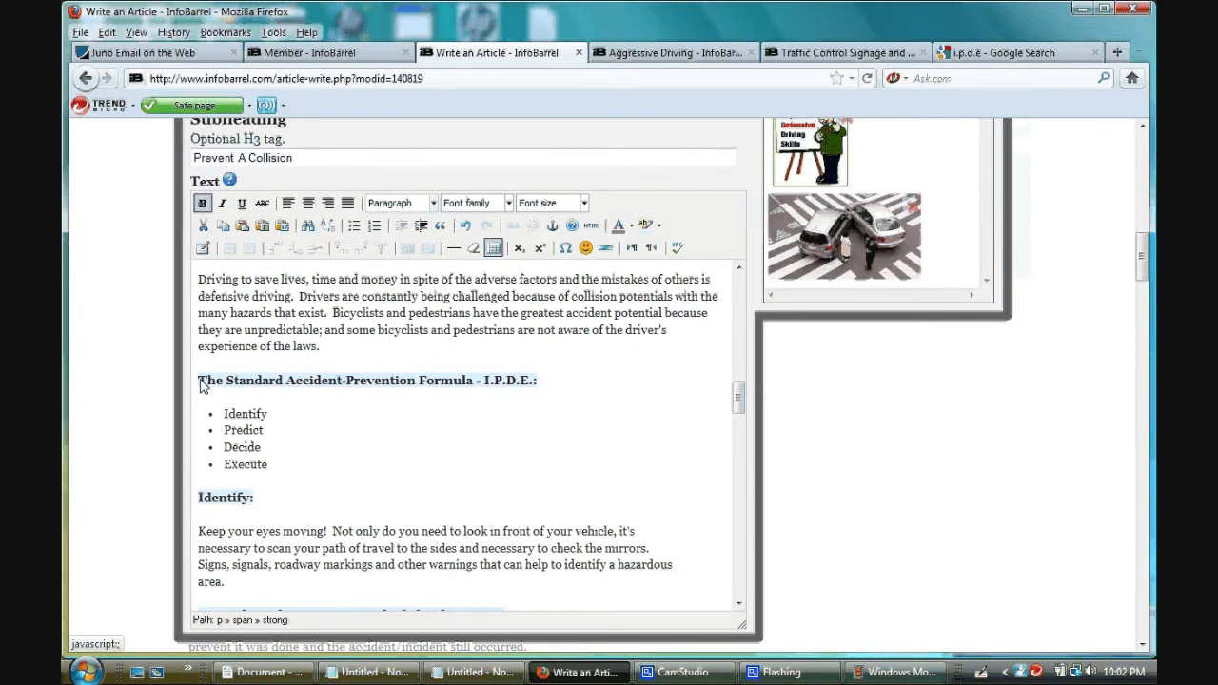
scroll(203, 385, "up", 4)
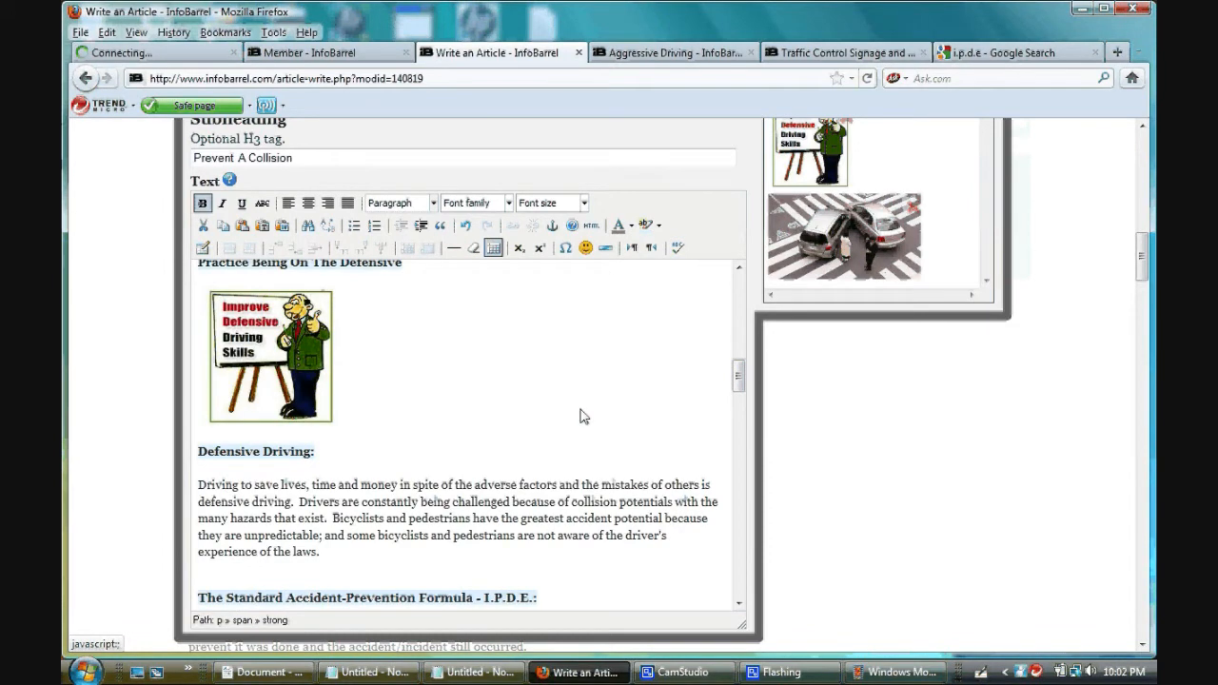
scroll(496, 465, "down", 2)
left_click(479, 485)
key("Return")
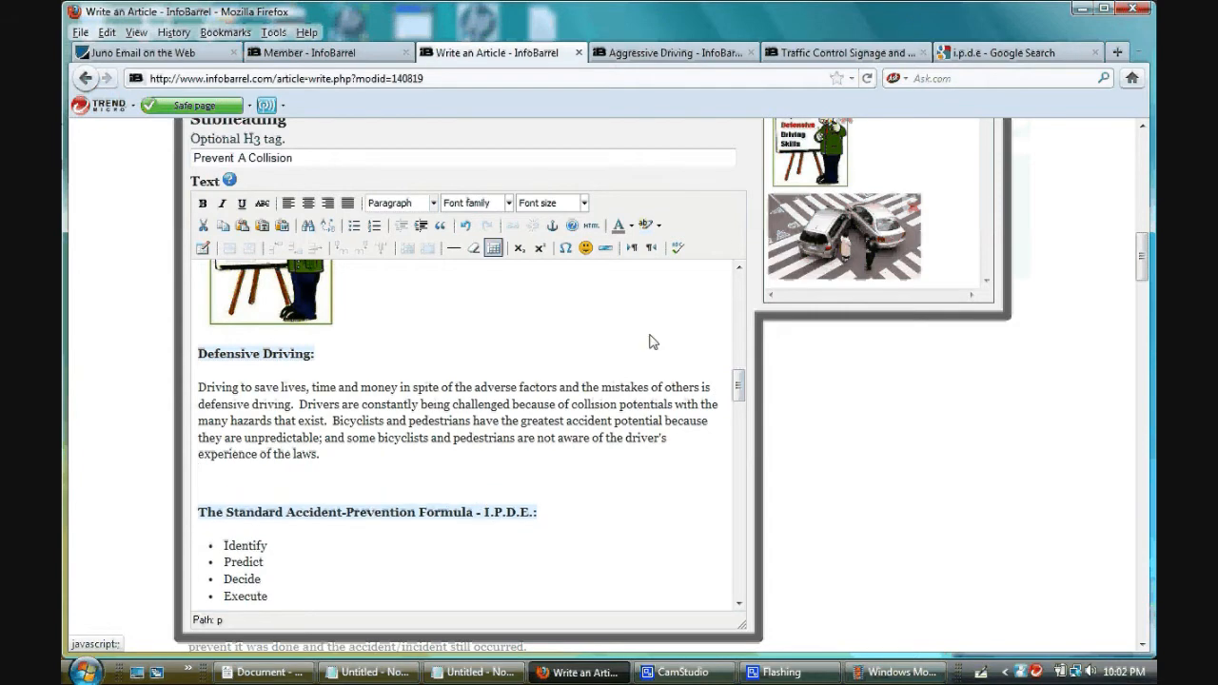
- Start another image upload for the article and choose the I.P.D.E. picture from the SafeDriving&CrashPrevention folder
scroll(1054, 281, "up", 2)
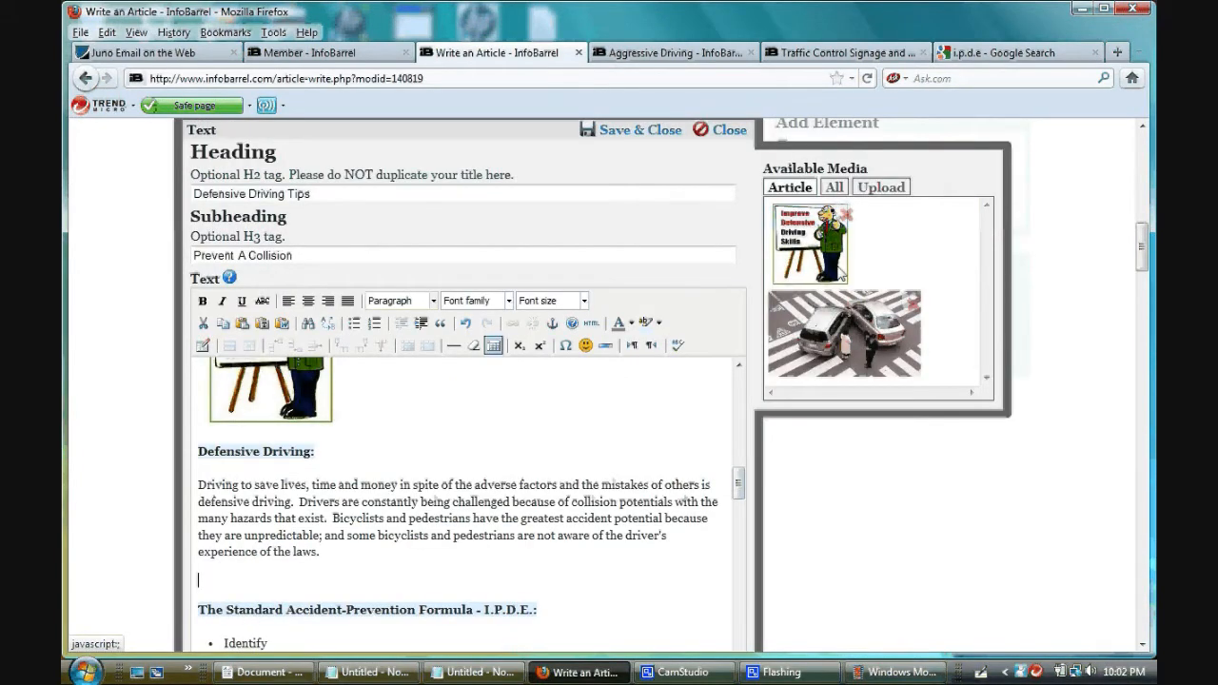
left_click(881, 189)
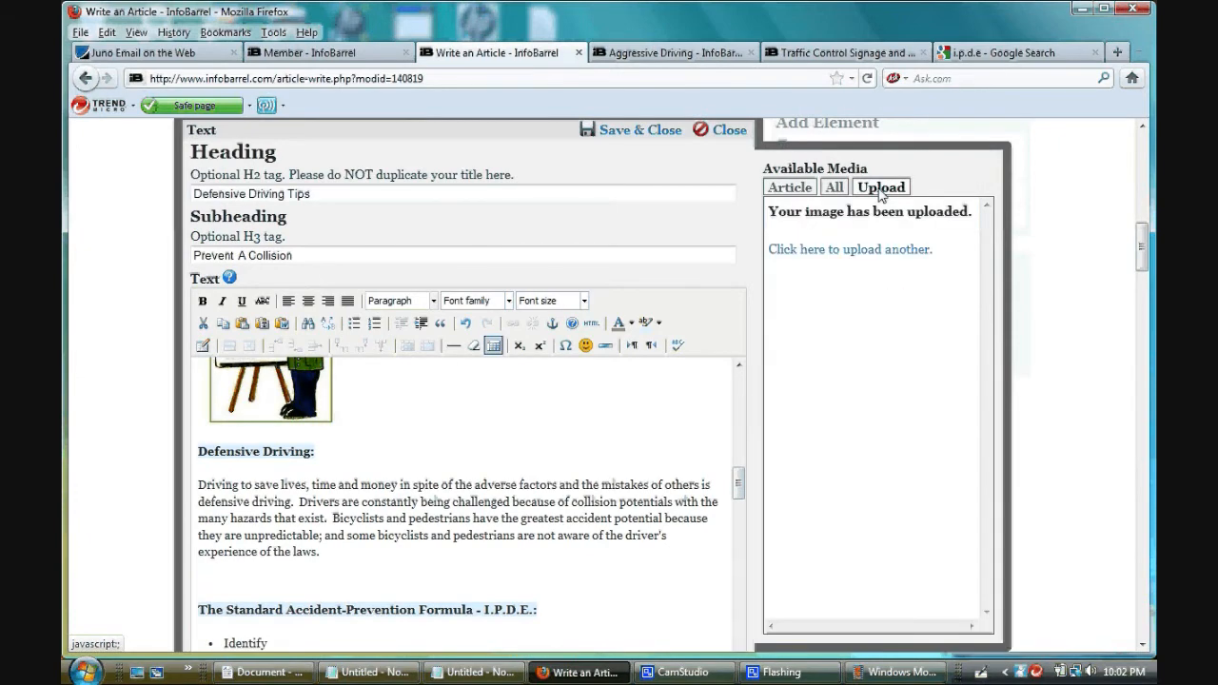
left_click(838, 251)
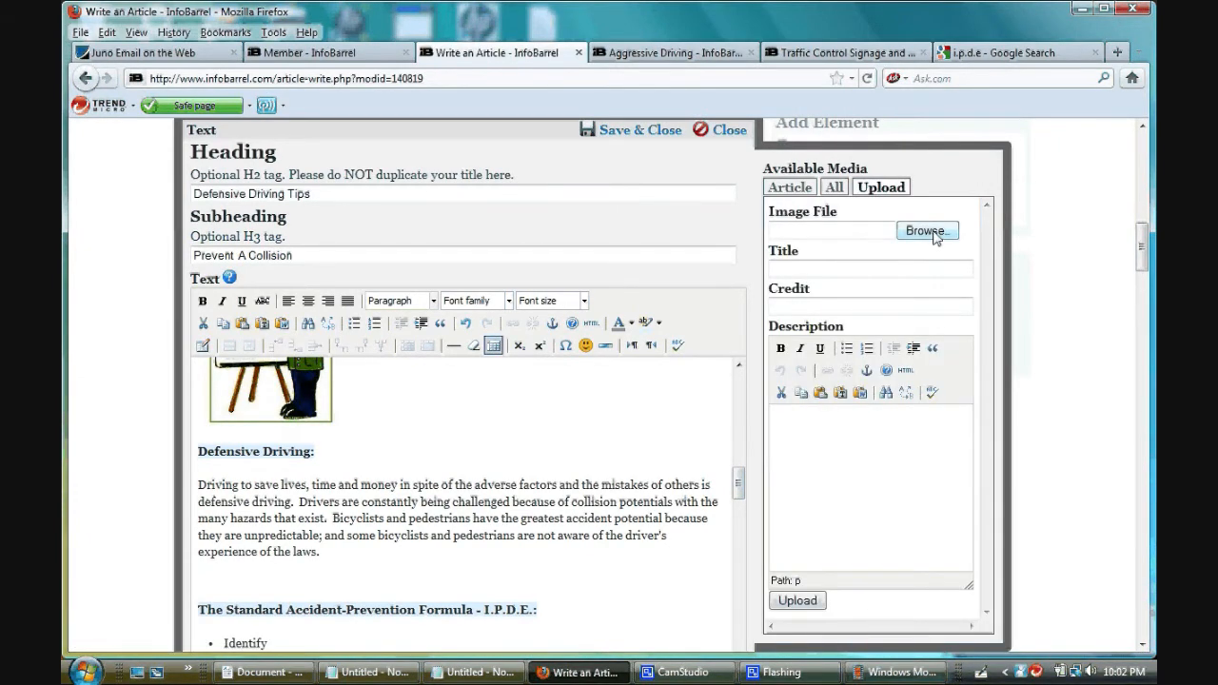
left_click(928, 232)
left_click(320, 205)
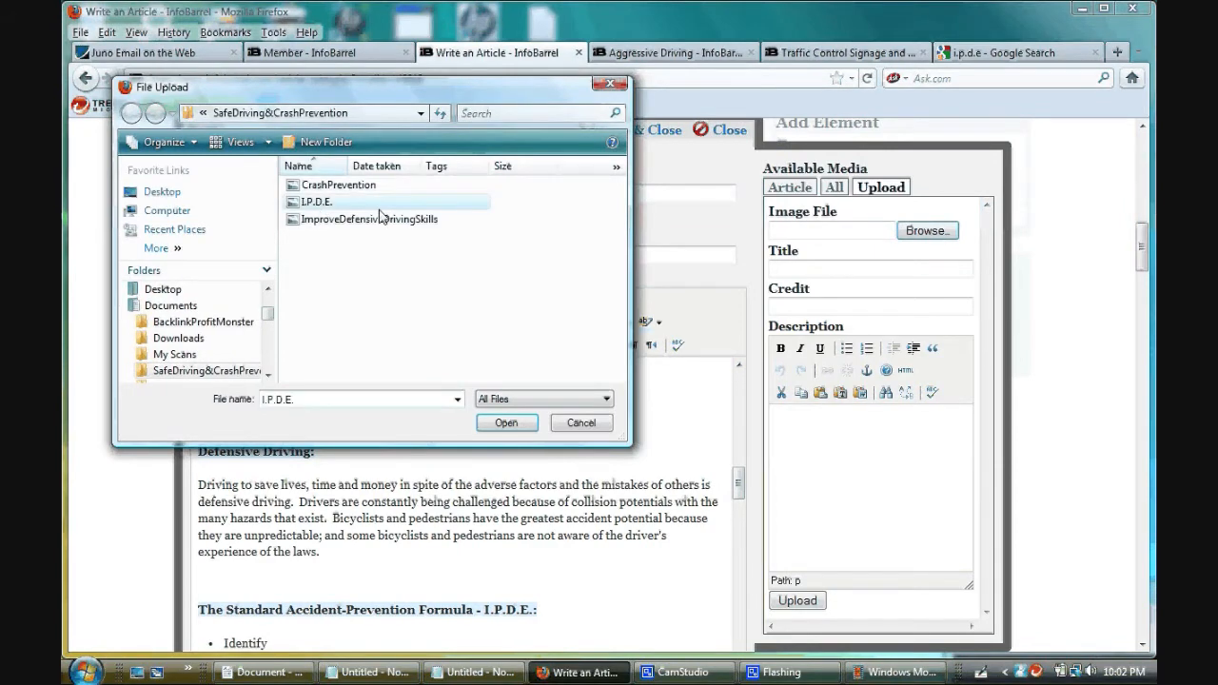
left_click(506, 424)
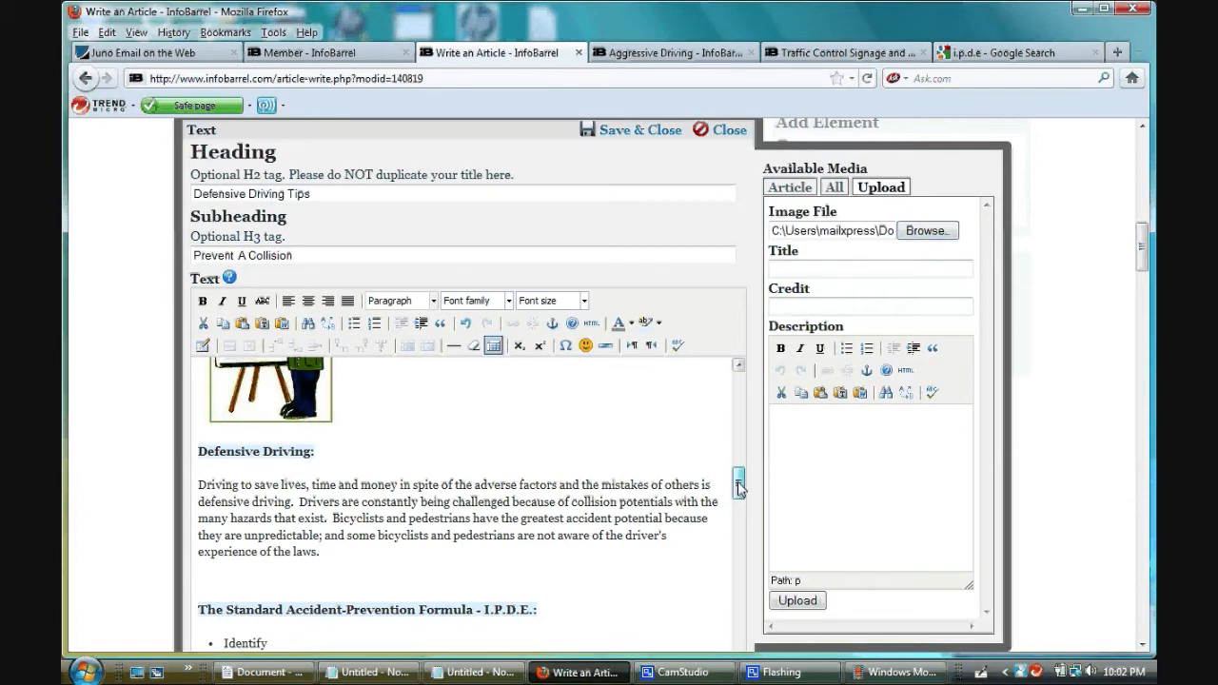
- Title the image "I.P.D.E. Identify - Predict - Decide - Execute"
left_click_drag(740, 488, 739, 496)
left_click(826, 272)
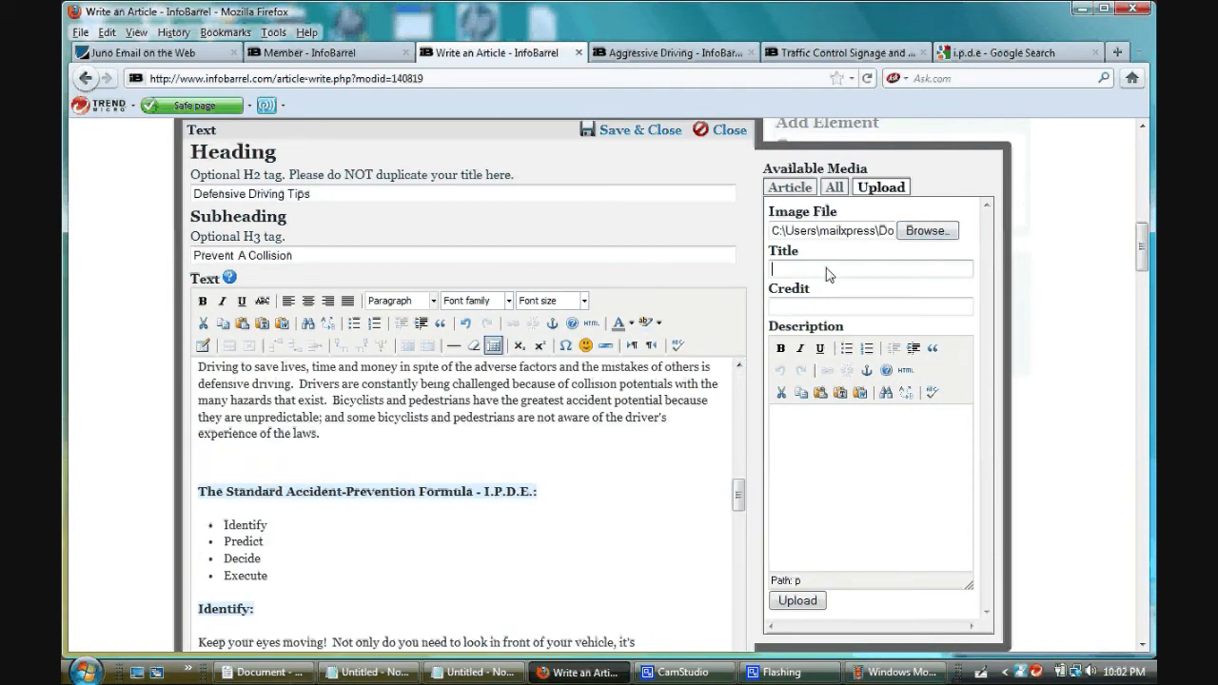
type("I")
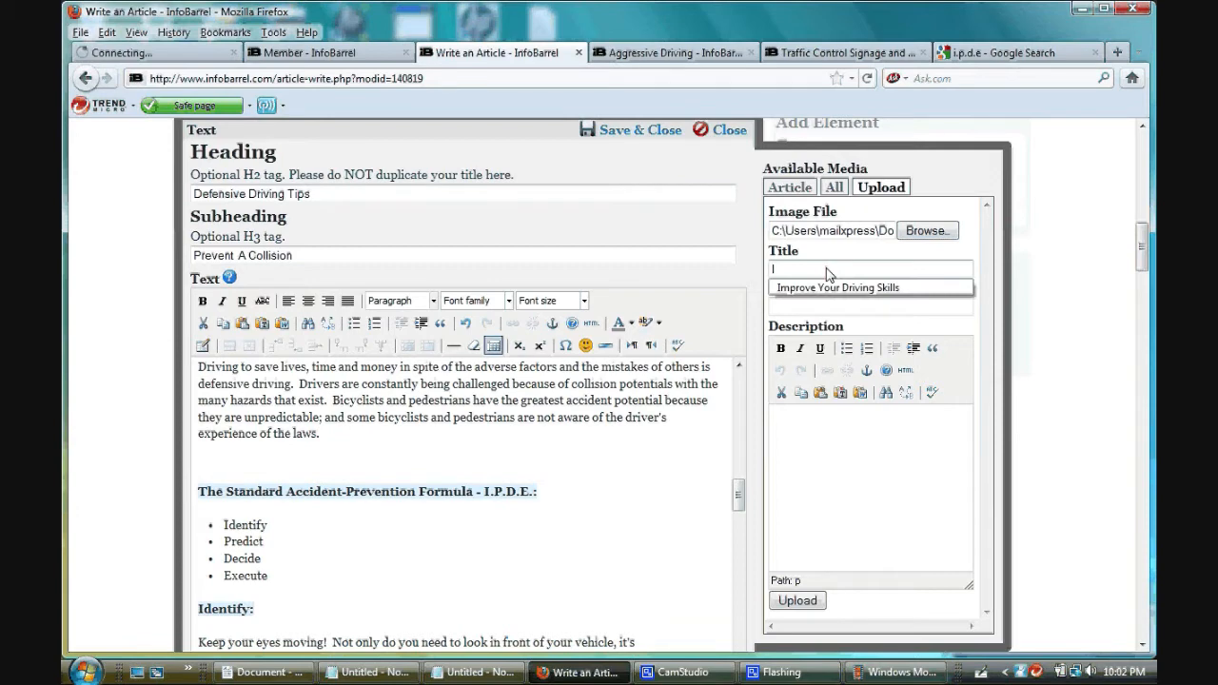
type("/")
key("BackSpace")
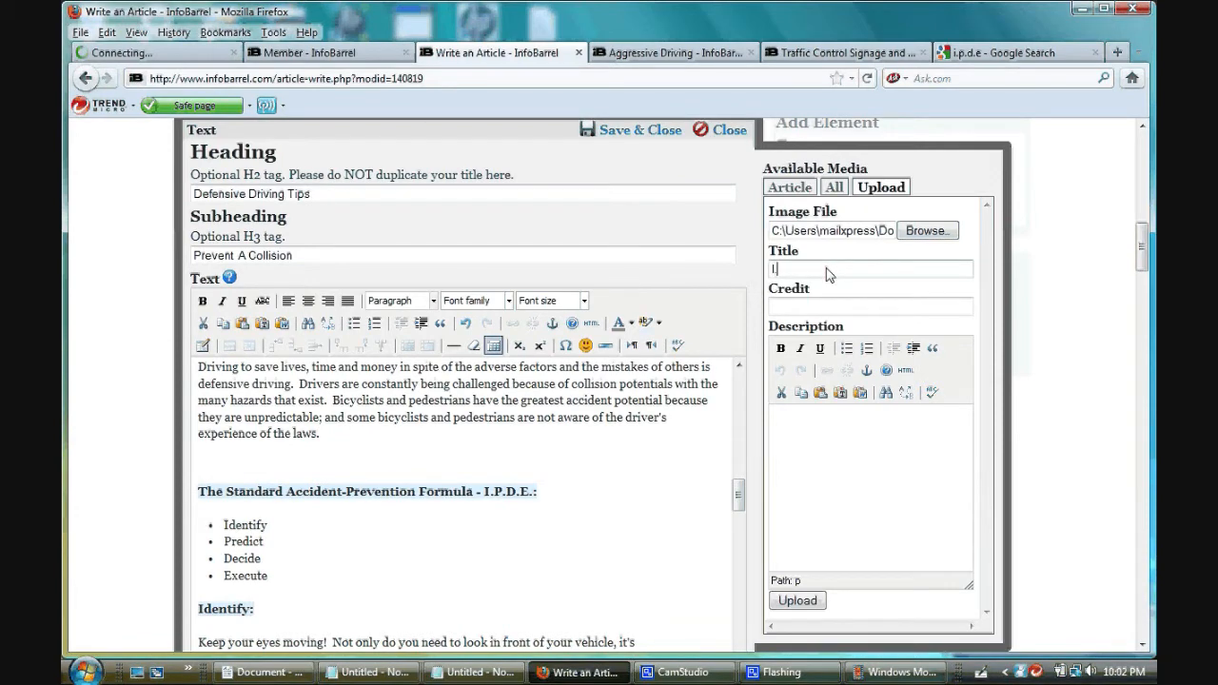
type(".P.D.E. Identif")
key("BackSpace")
key("BackSpace")
type("fy - Predict - Decide ")
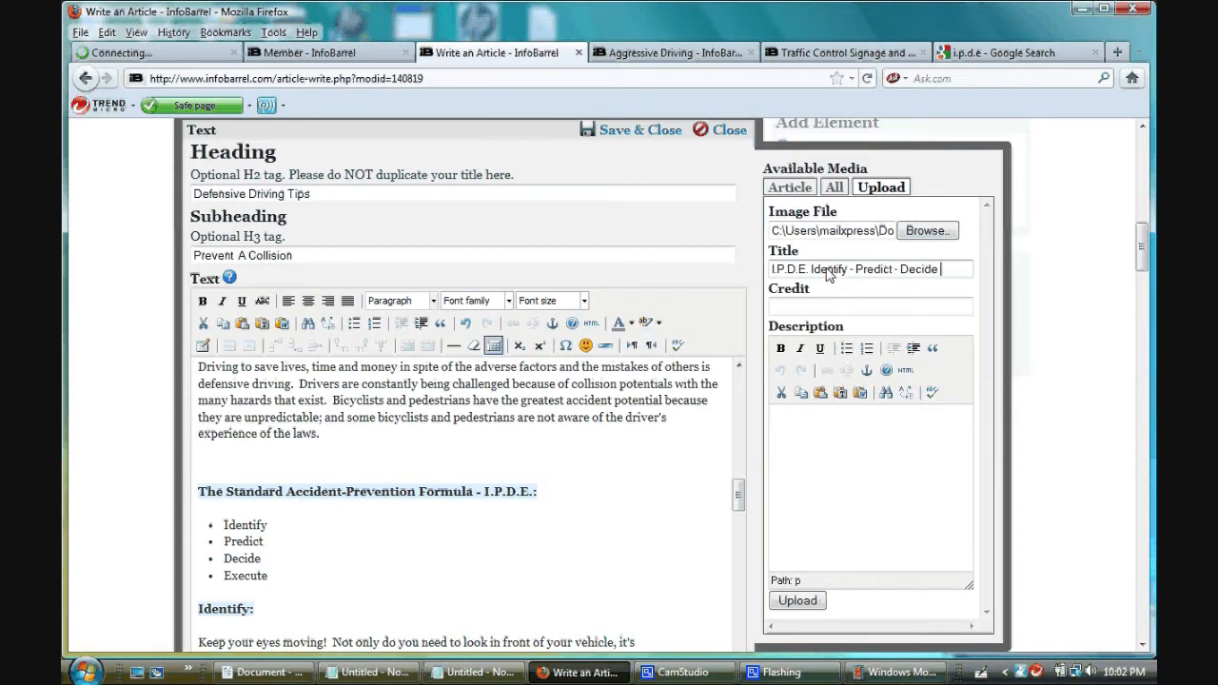
type("- Execute")
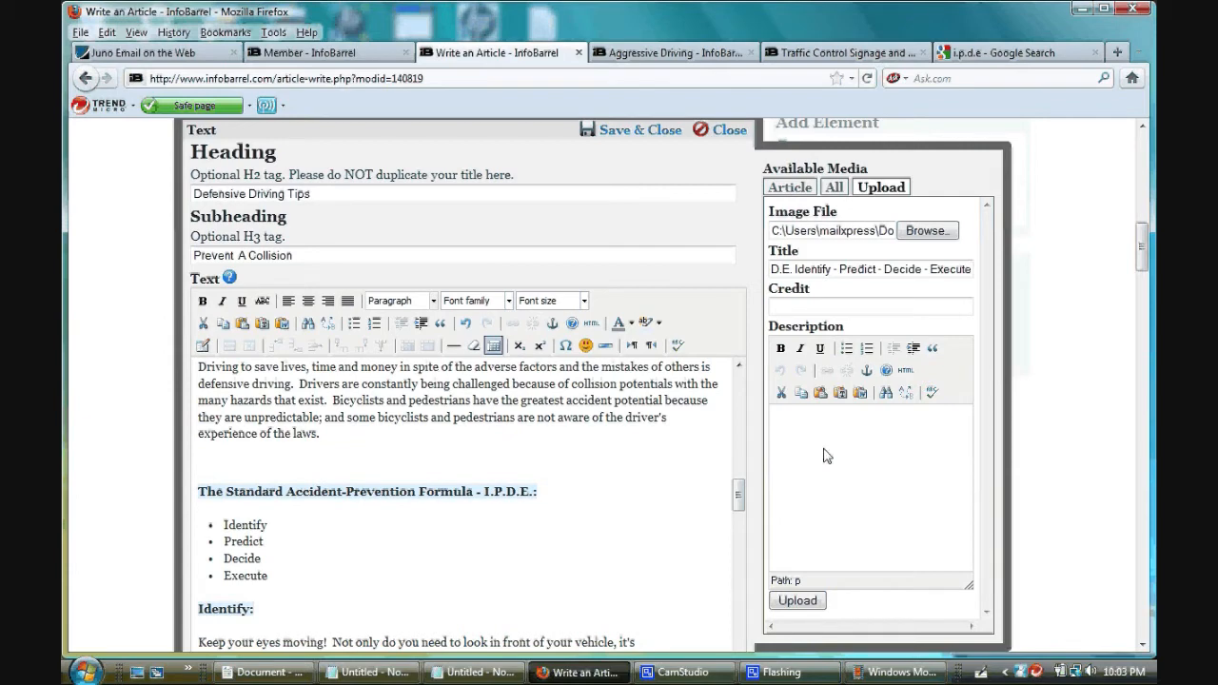
- Copy the "Driving to save lives" paragraph from the WordPad document and return to the image description in Firefox
left_click(843, 460)
left_click_drag(739, 504, 743, 490)
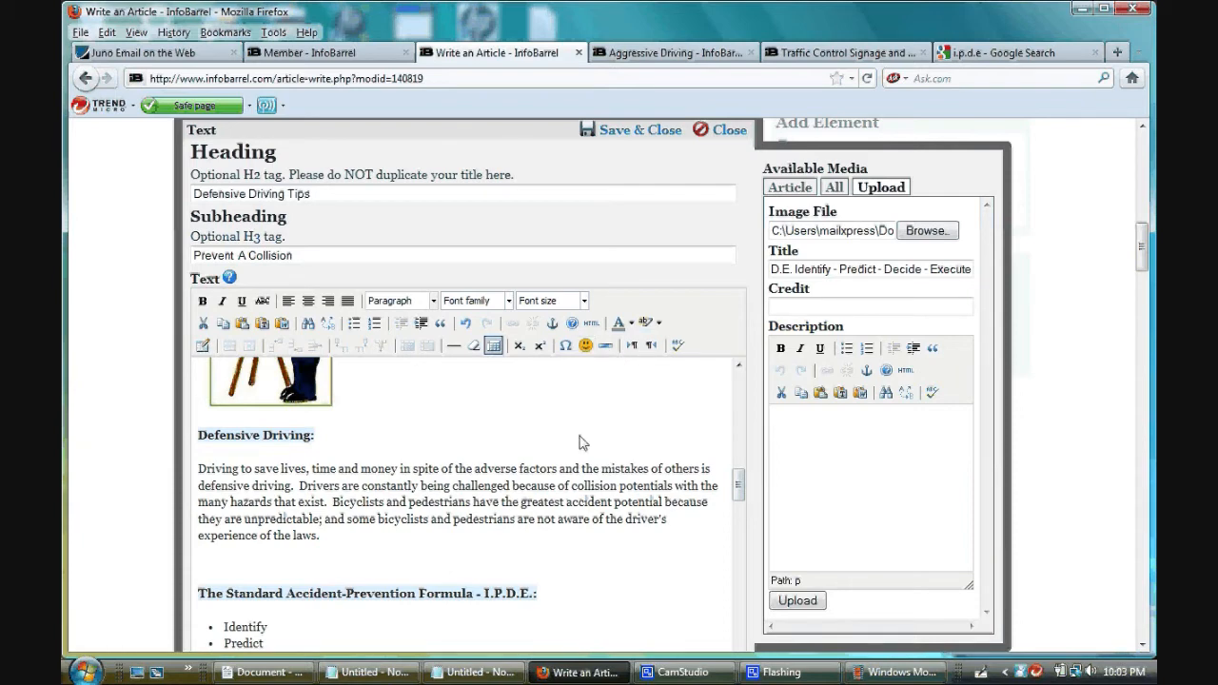
left_click(251, 676)
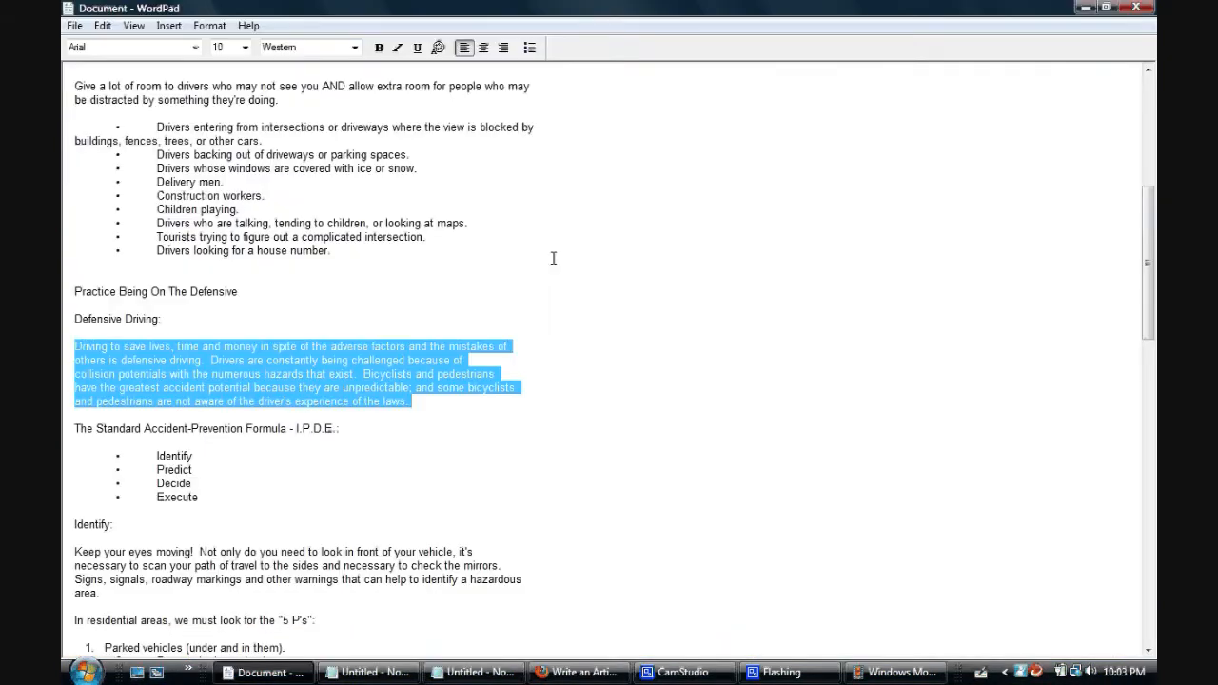
right_click(349, 368)
left_click(390, 393)
left_click(273, 675)
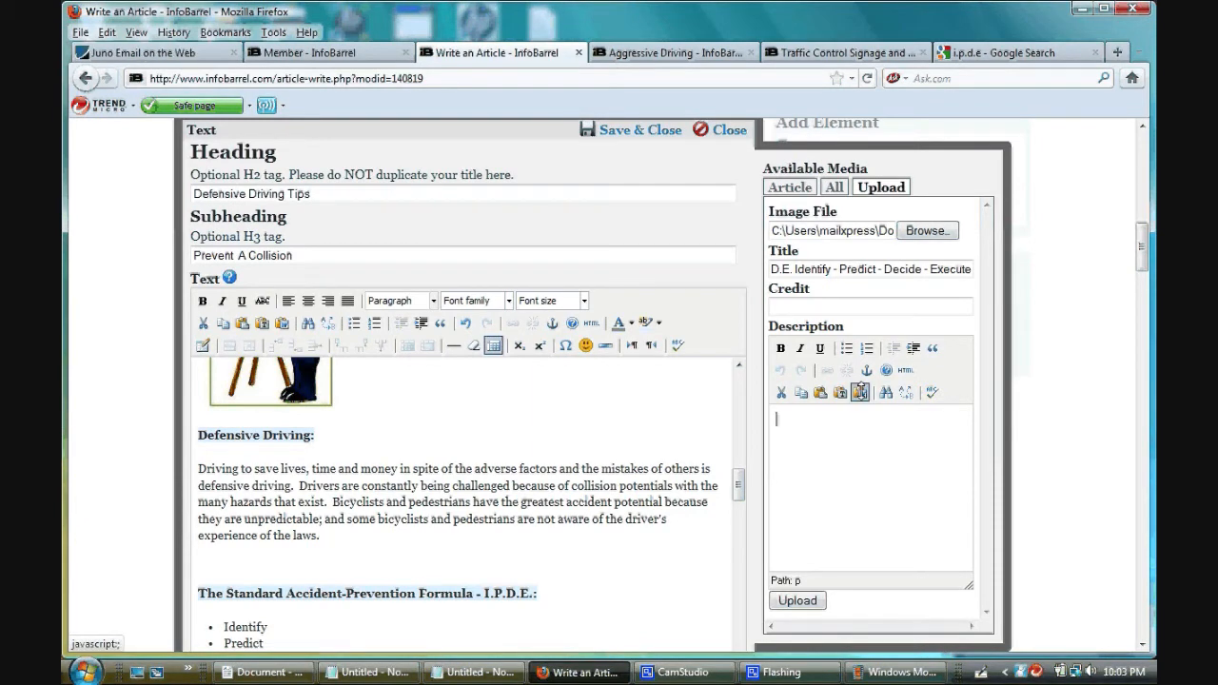
- Insert the copied paragraph into the image description with Paste from Word, removing the line break before "collision potentials"
left_click(861, 393)
right_click(849, 378)
left_click(869, 461)
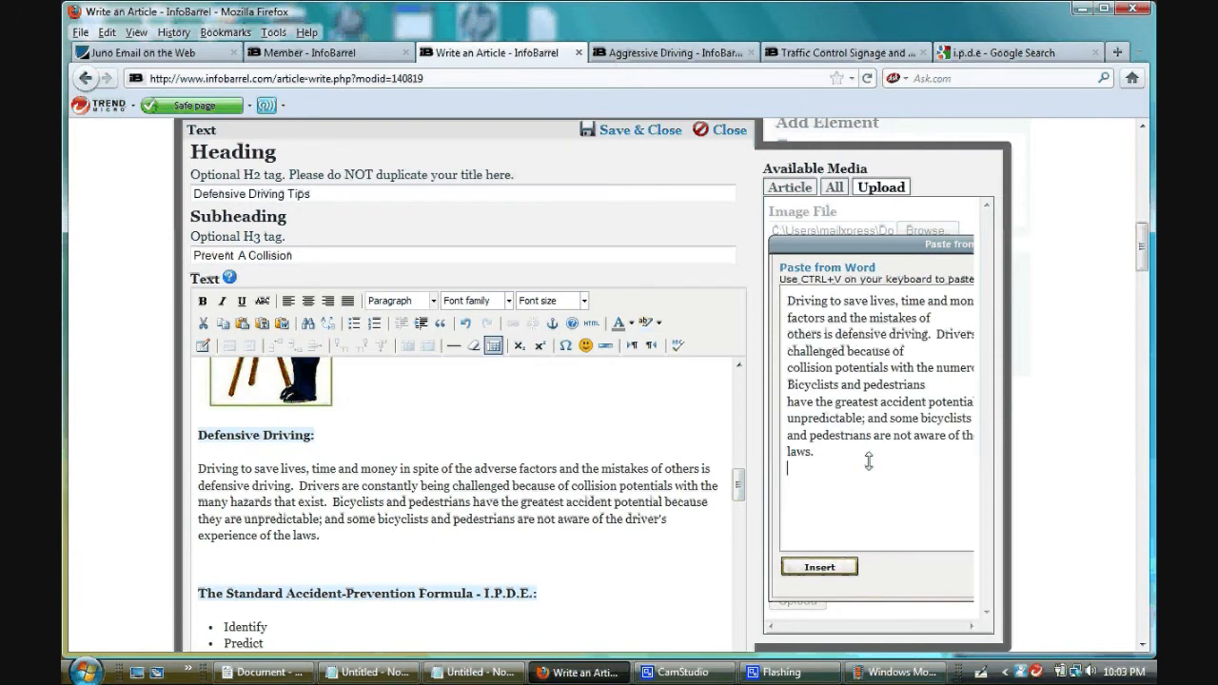
left_click(788, 368)
key("BackSpace")
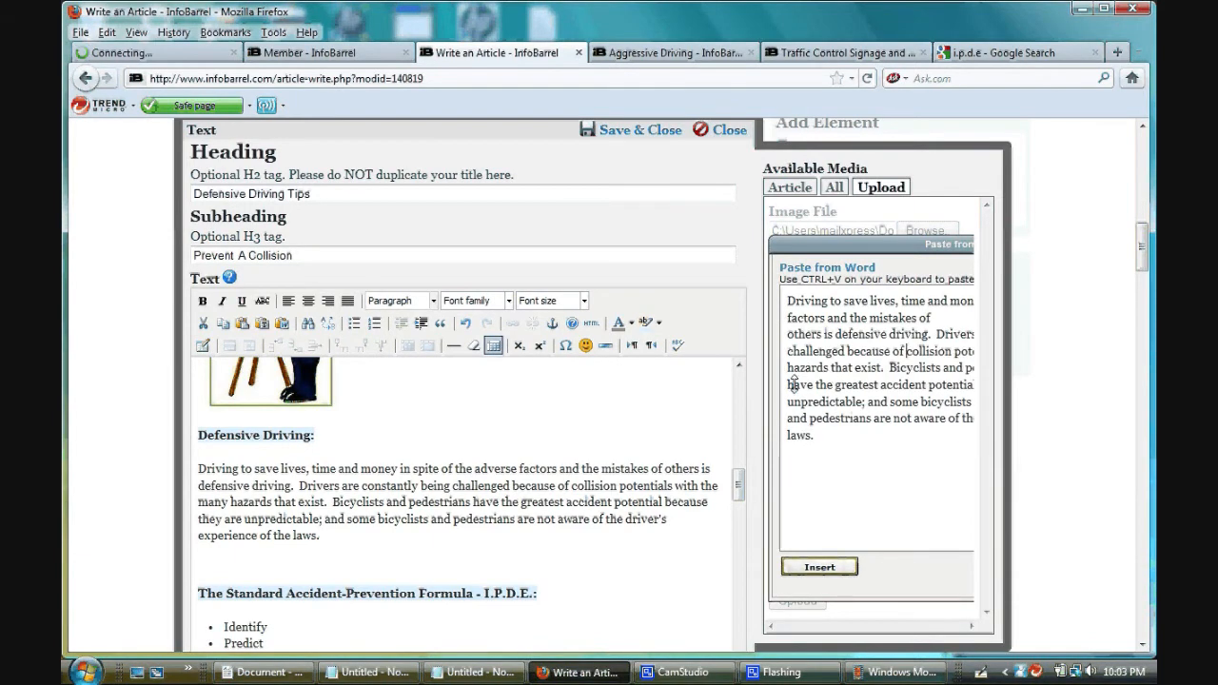
left_click(816, 566)
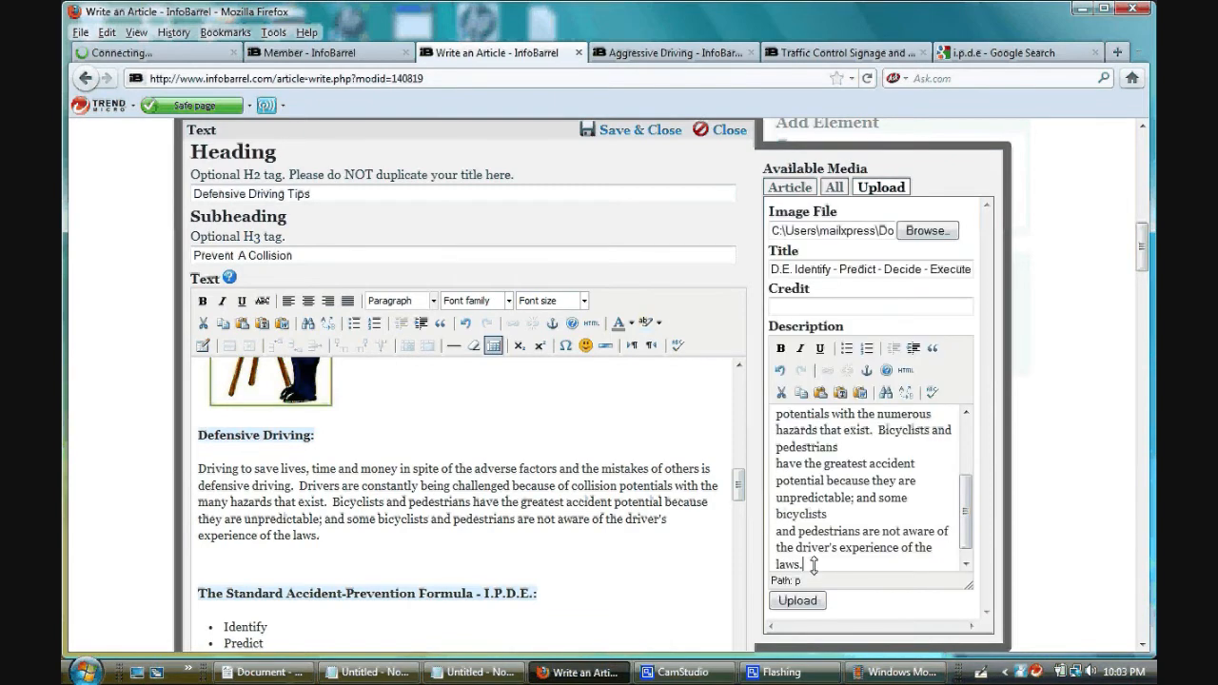
- Remove the stray line breaks before "have the greatest" and "and pedestrians" in the image description
left_click(776, 464)
key("BackSpace")
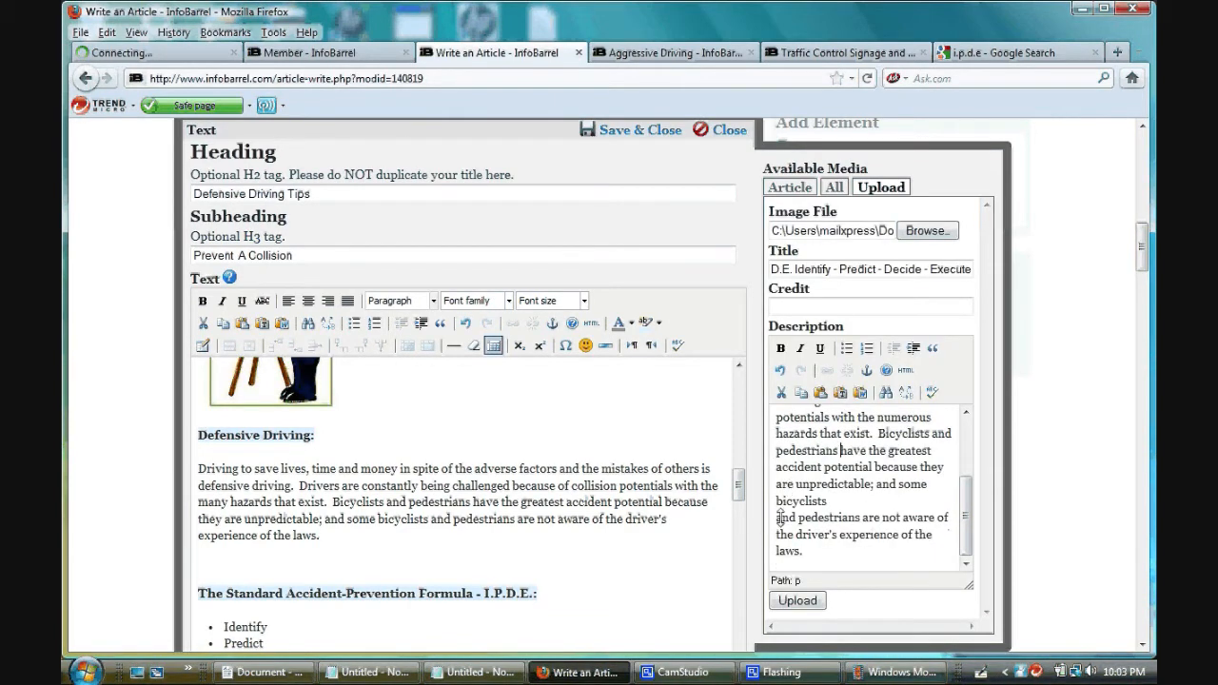
key("BackSpace")
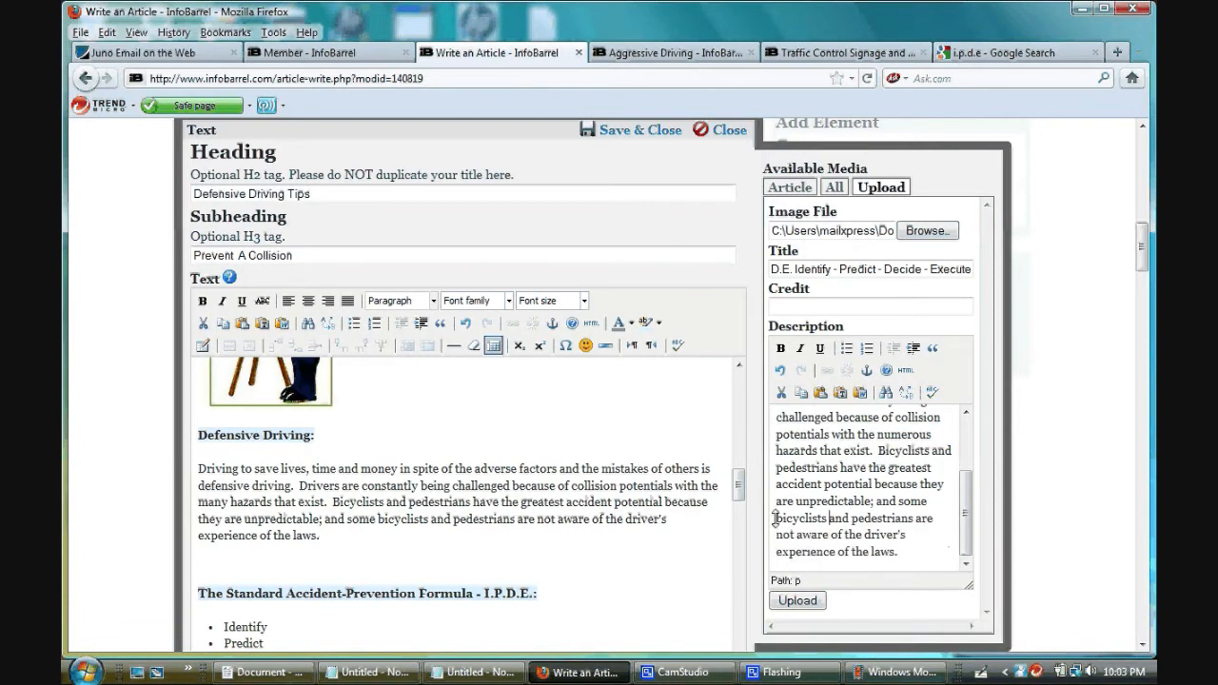
scroll(969, 502, "up", 3)
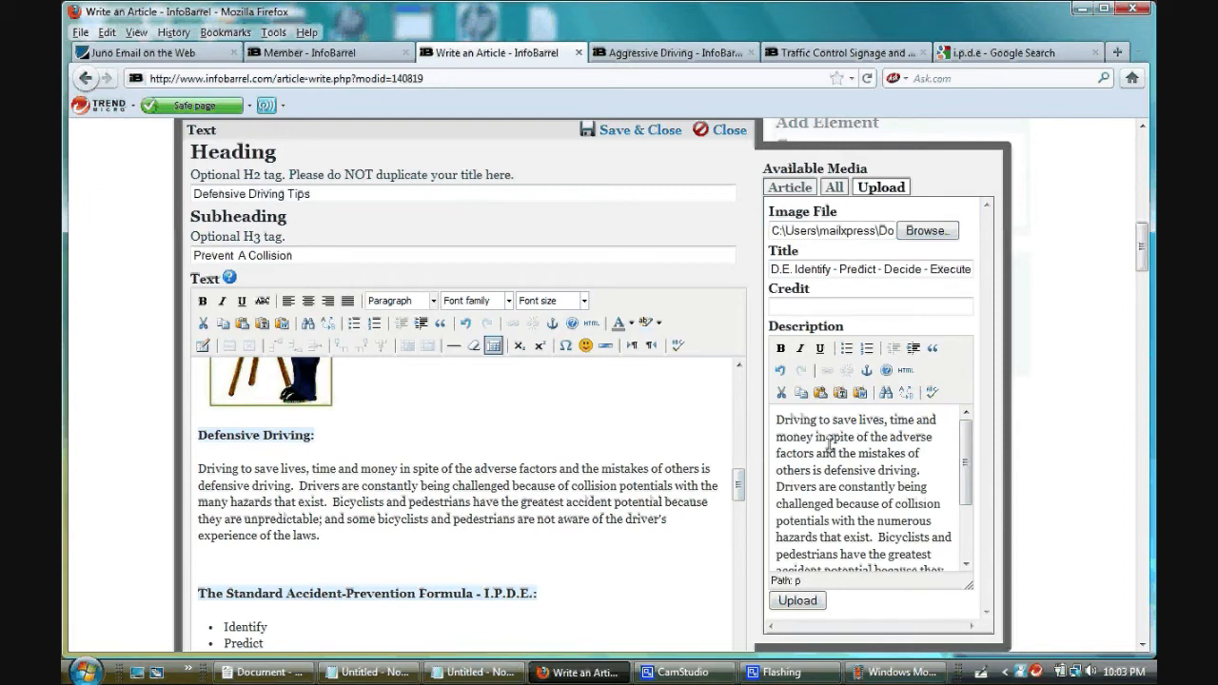
left_click(778, 422)
left_click_drag(791, 437, 920, 593)
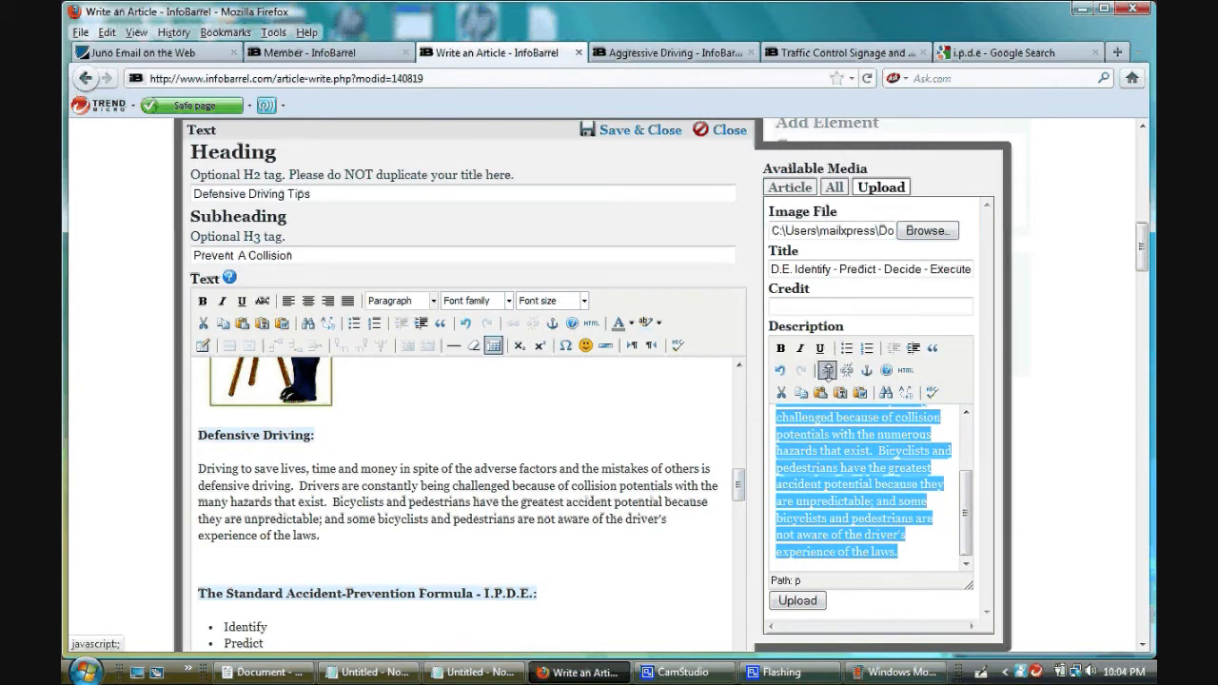
left_click(918, 550)
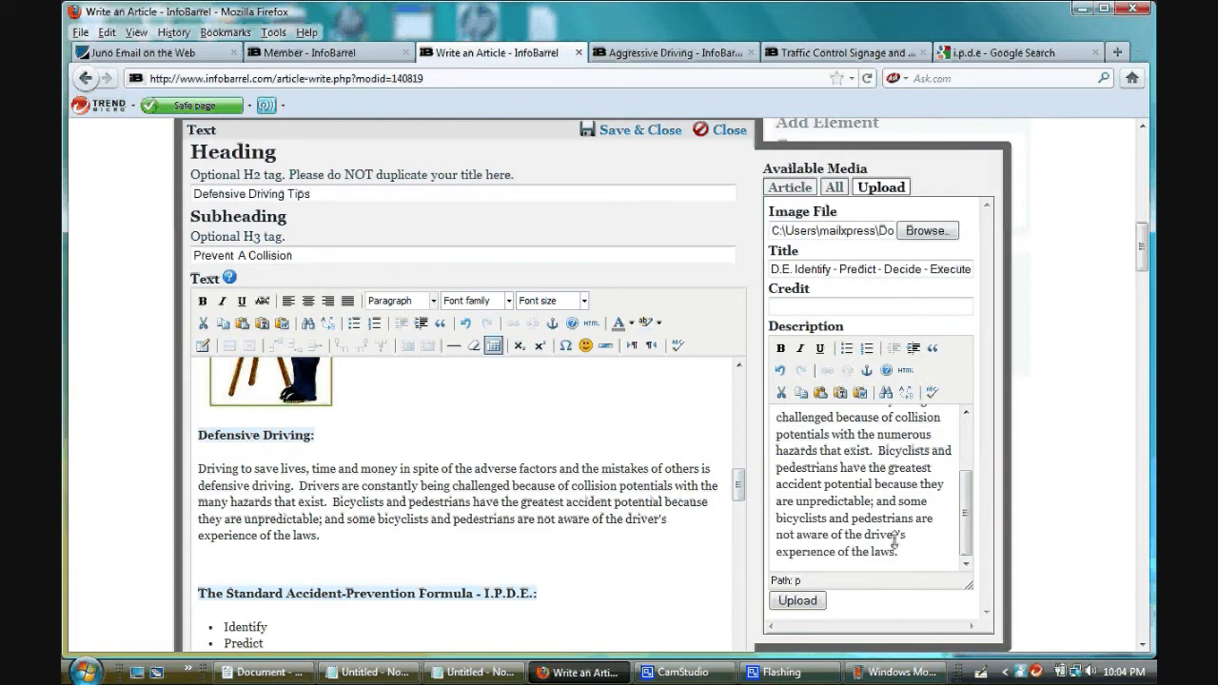
left_click_drag(897, 549, 796, 379)
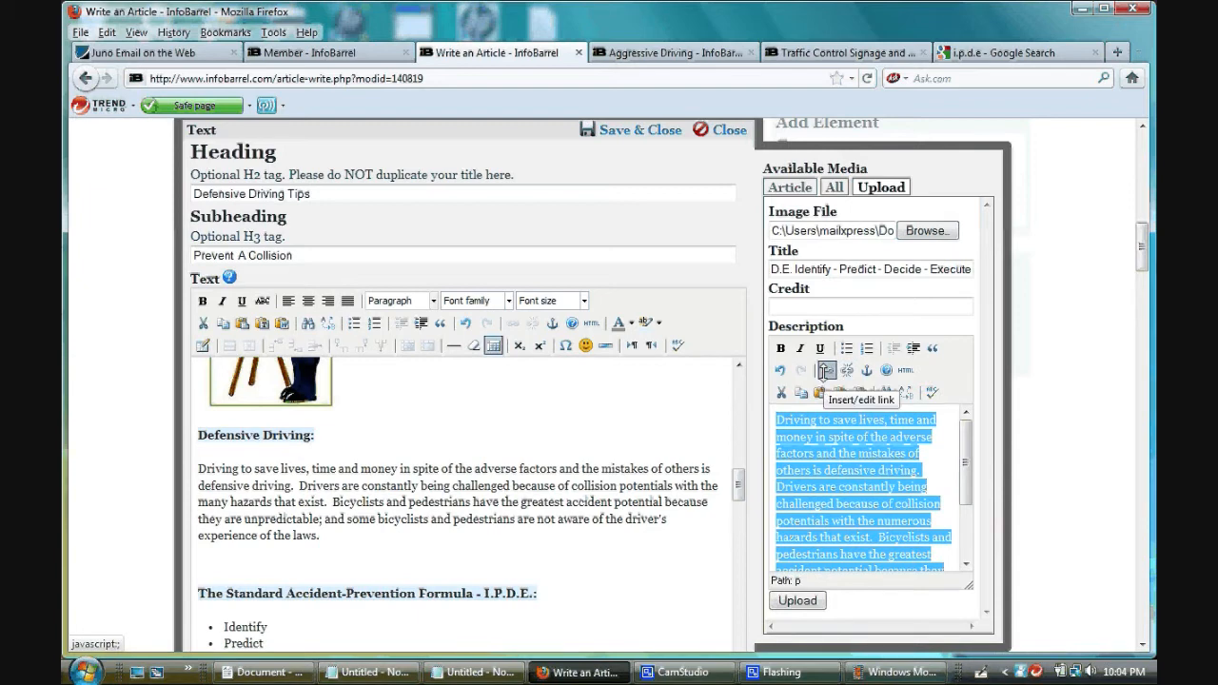
left_click(826, 371)
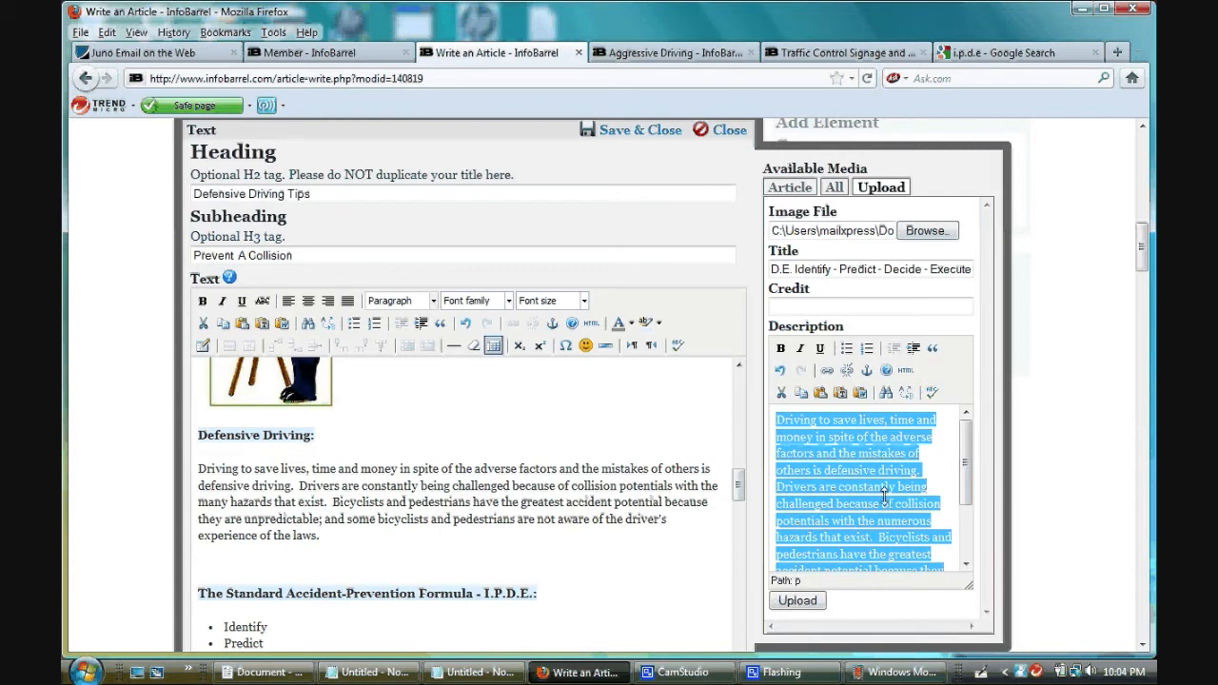
left_click(944, 461)
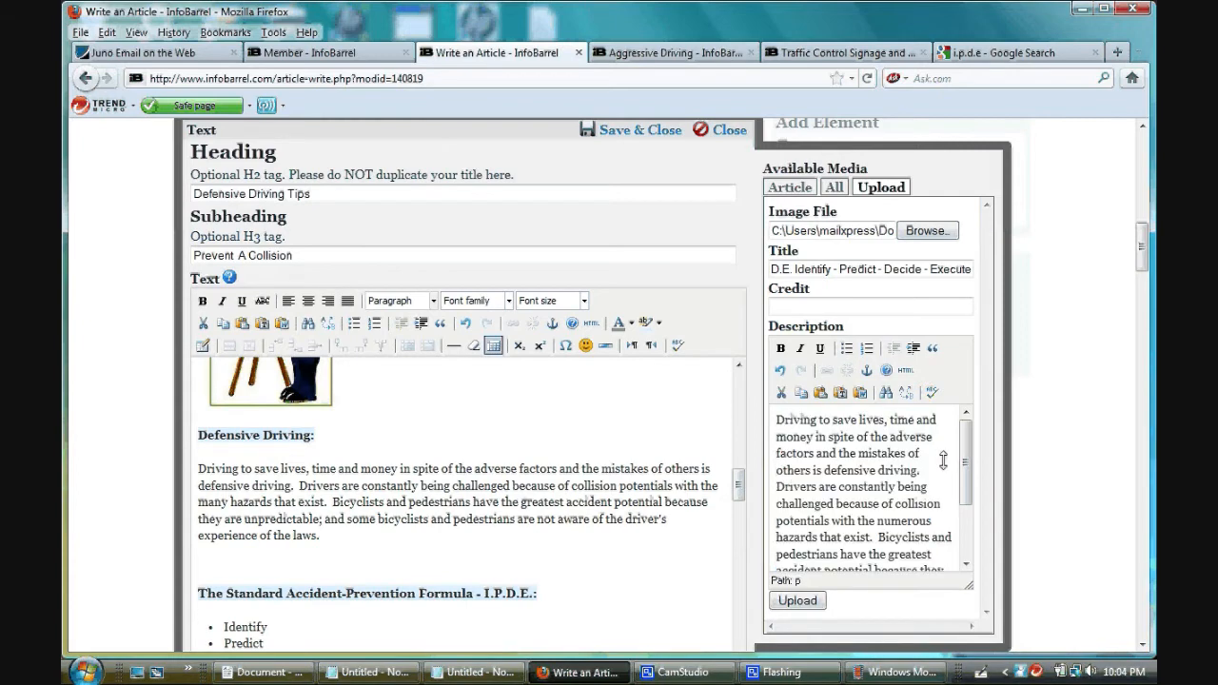
- Upload the I.P.D.E. image and place it in the article text above the "The Standard Accident-Prevention Formula - I.P.D.E." heading
left_click(797, 600)
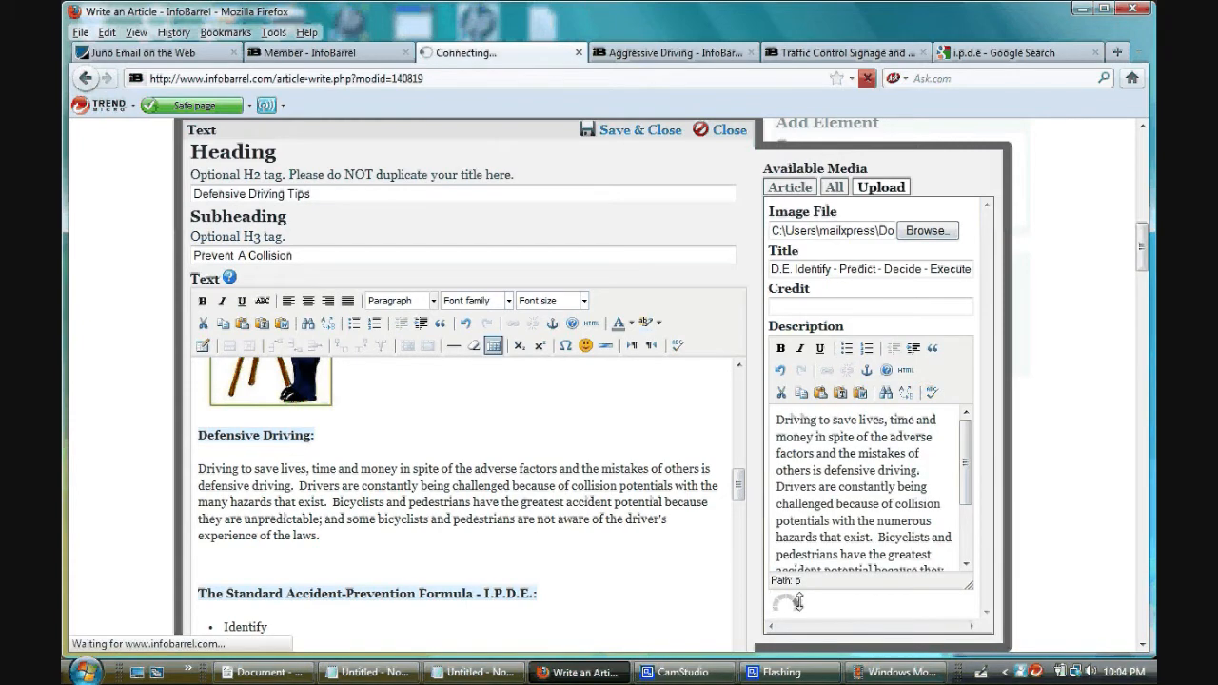
left_click(788, 187)
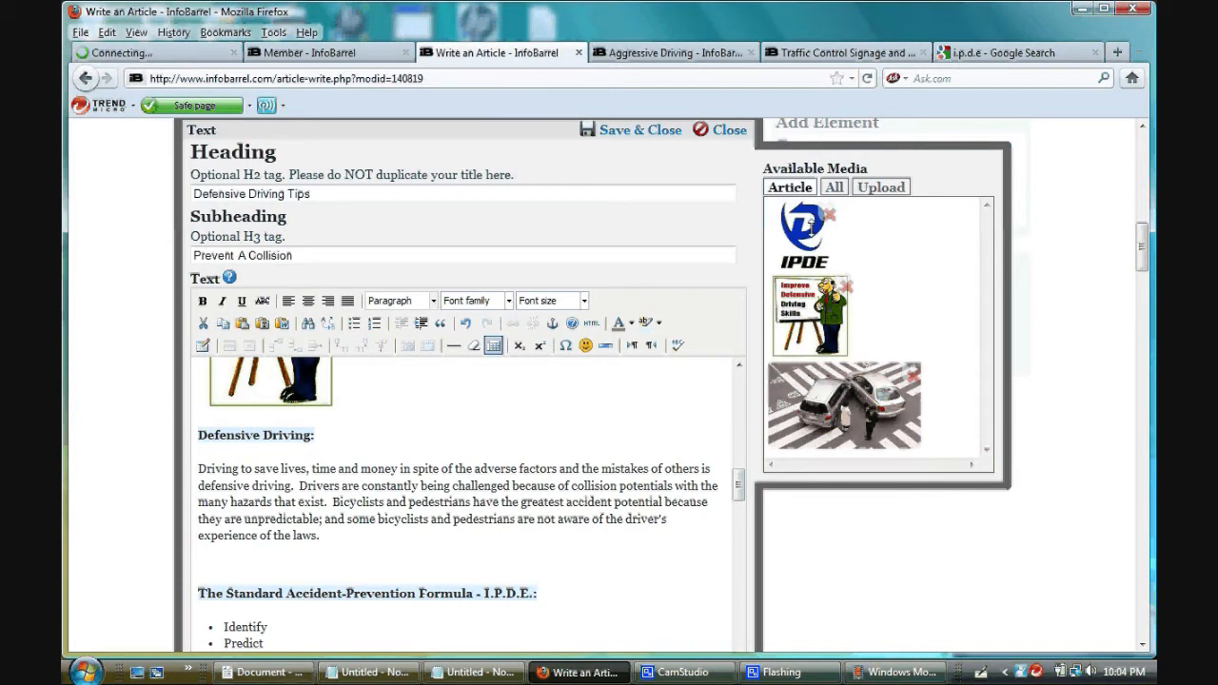
left_click_drag(798, 245, 311, 557)
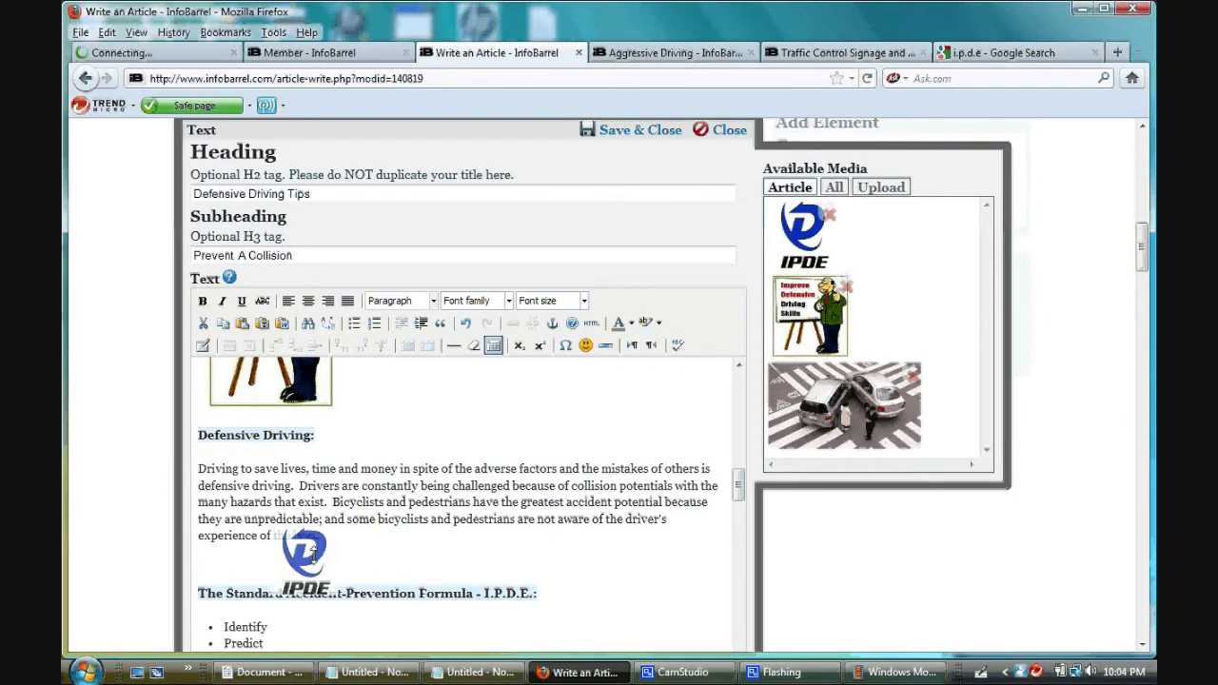
left_click_drag(311, 555, 313, 557)
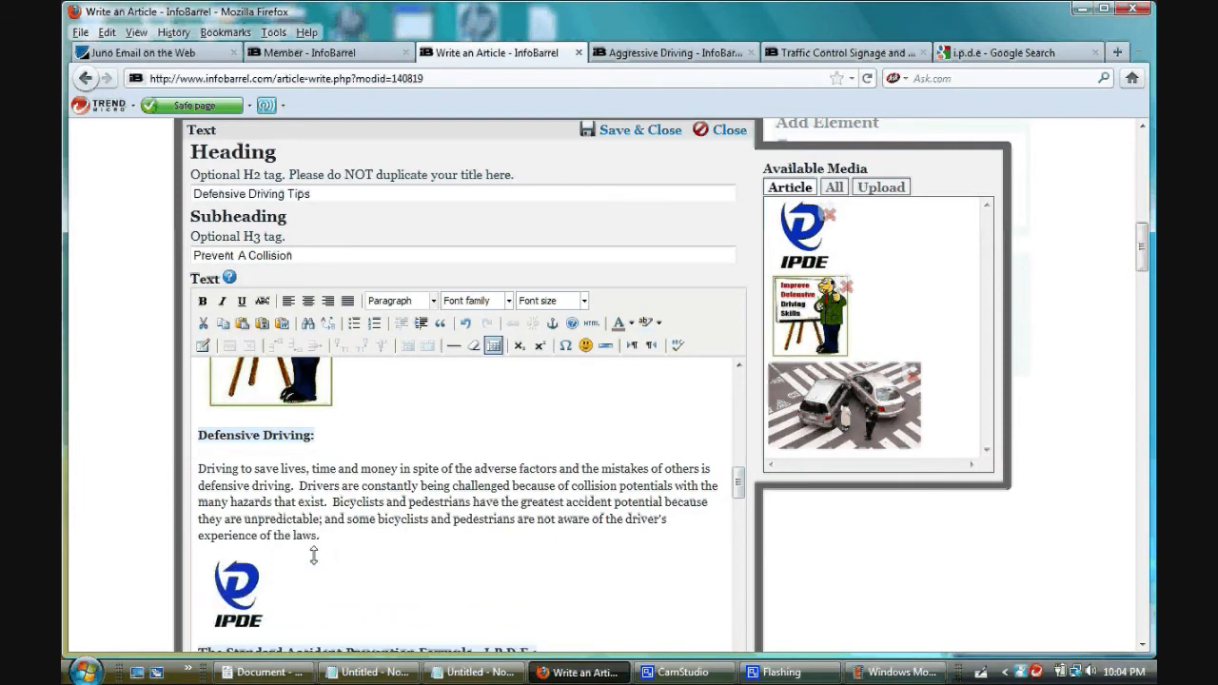
scroll(672, 443, "down", 2)
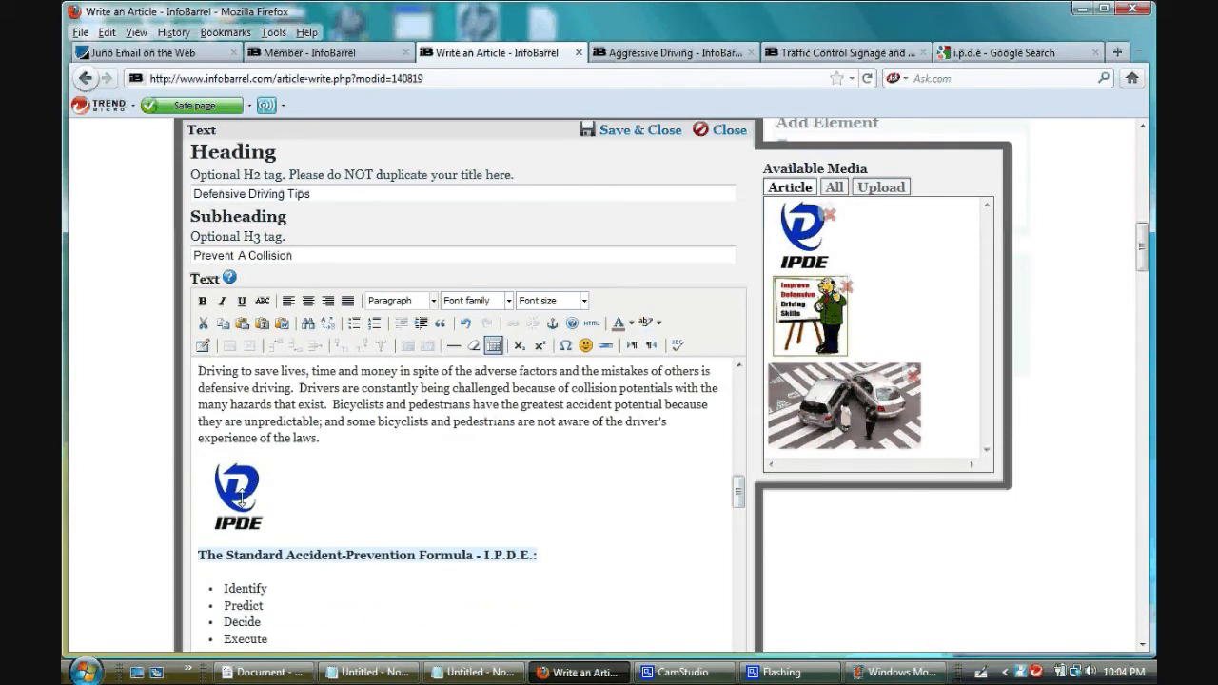
left_click(241, 497)
mouse_move(272, 527)
left_mouse_down()
mouse_move(298, 534)
mouse_move(302, 518)
mouse_move(270, 528)
left_mouse_up()
- Check the image placement in the article text, then save and close the text element without running a spell check
scroll(449, 490, "up", 4)
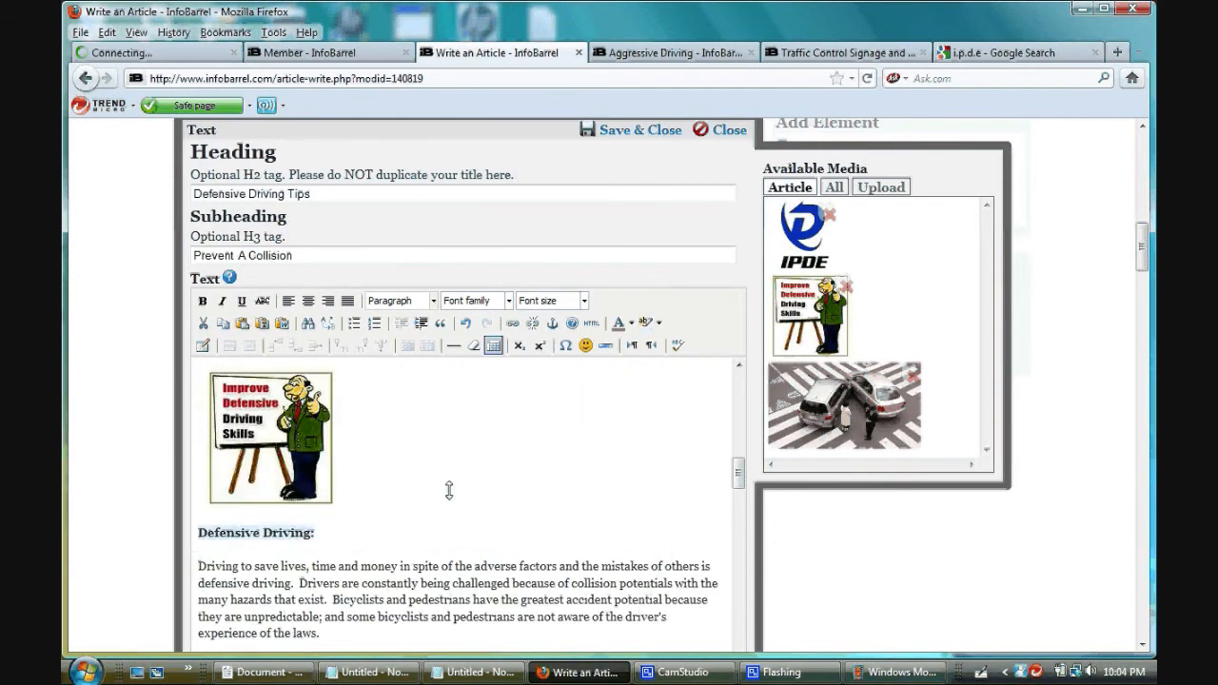
scroll(449, 490, "up", 5)
scroll(450, 491, "up", 5)
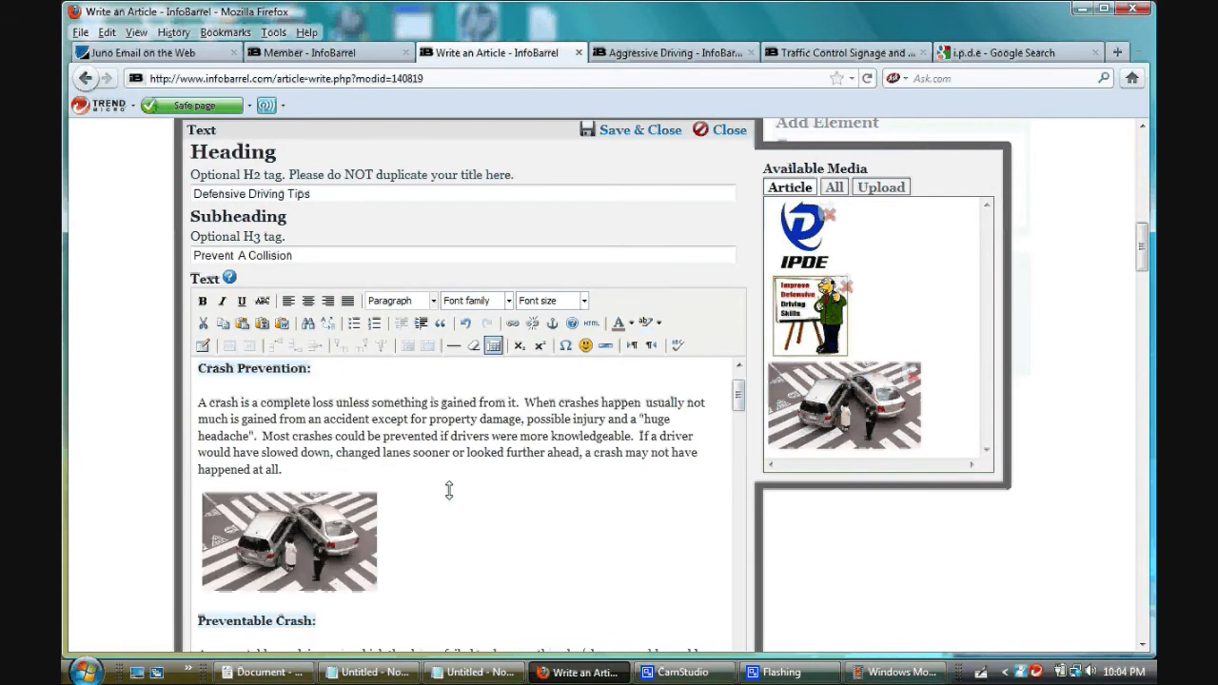
scroll(449, 490, "down", 10)
scroll(445, 490, "down", 3)
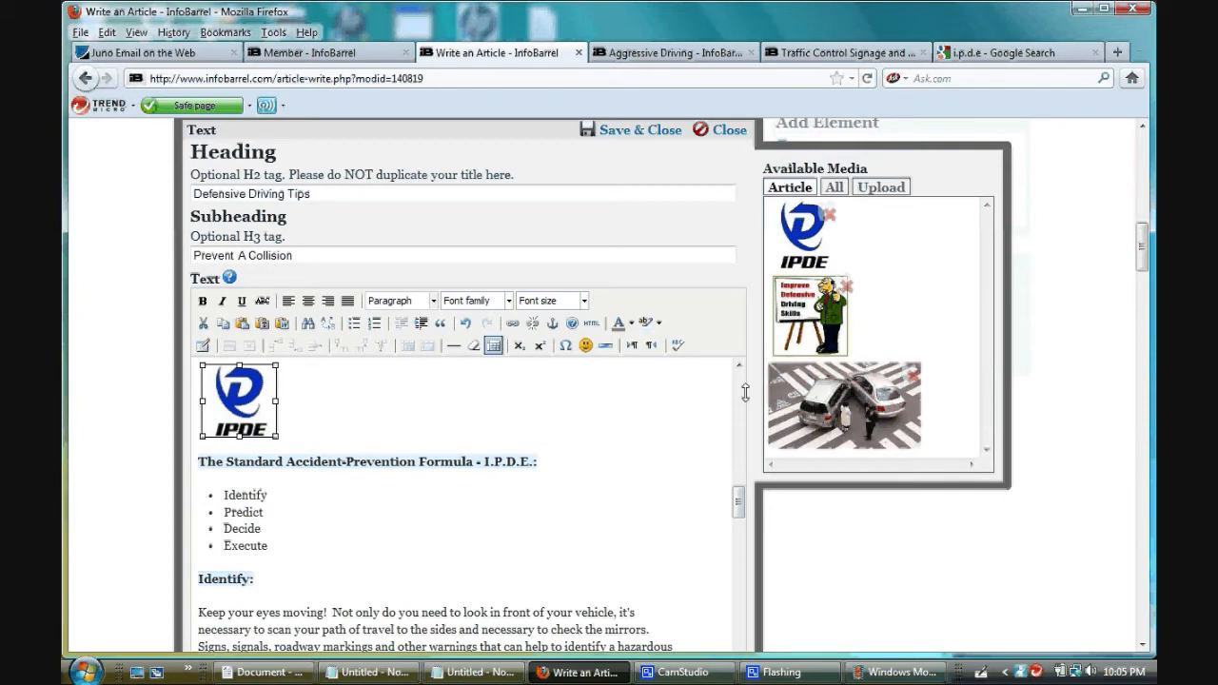
left_click(637, 130)
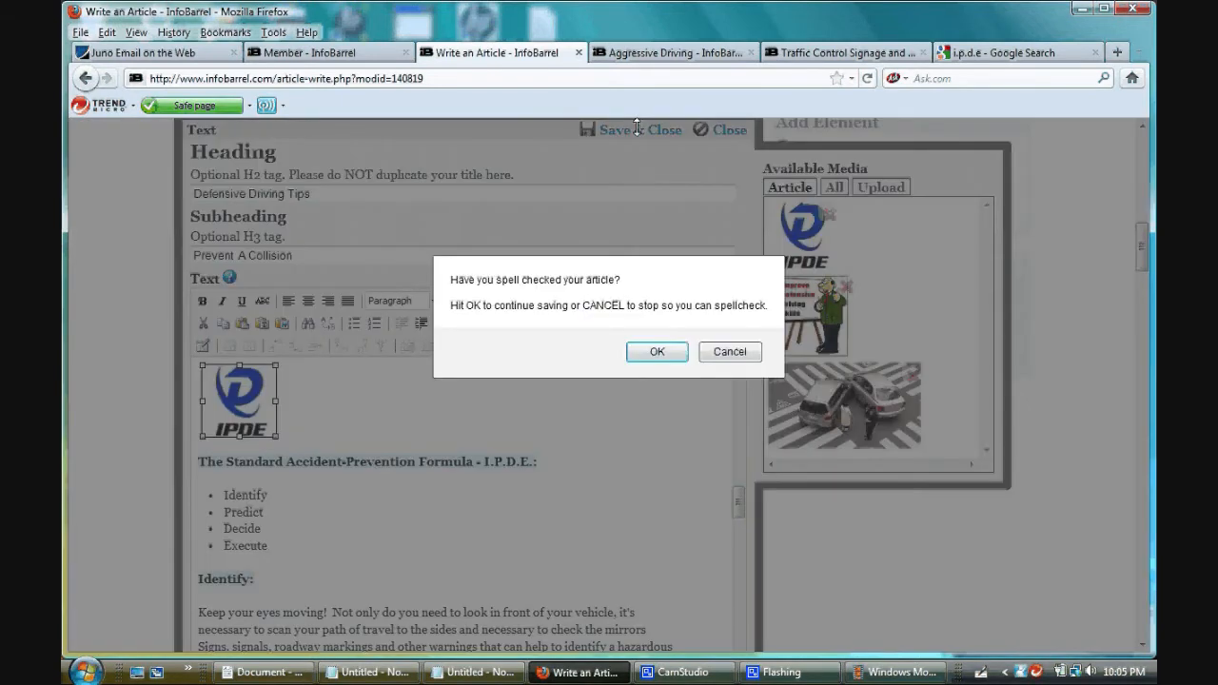
left_click(657, 352)
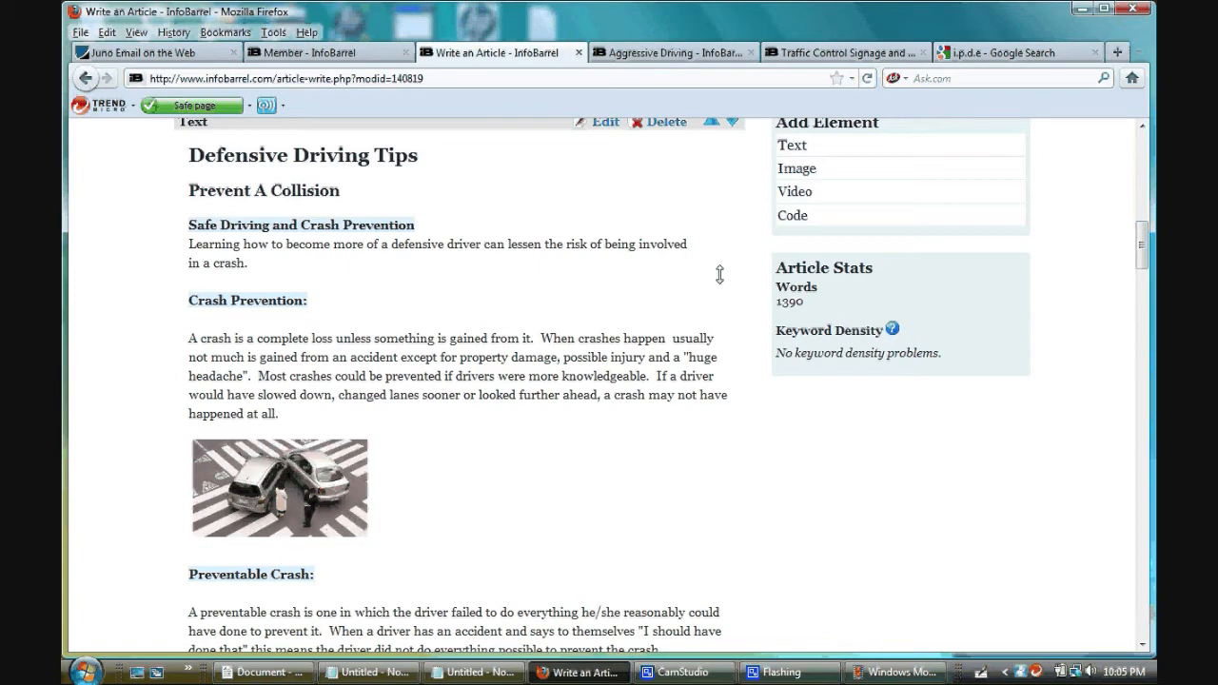
- Review the saved article through to its "SMELL" section and try to publish it
scroll(733, 295, "down", 10)
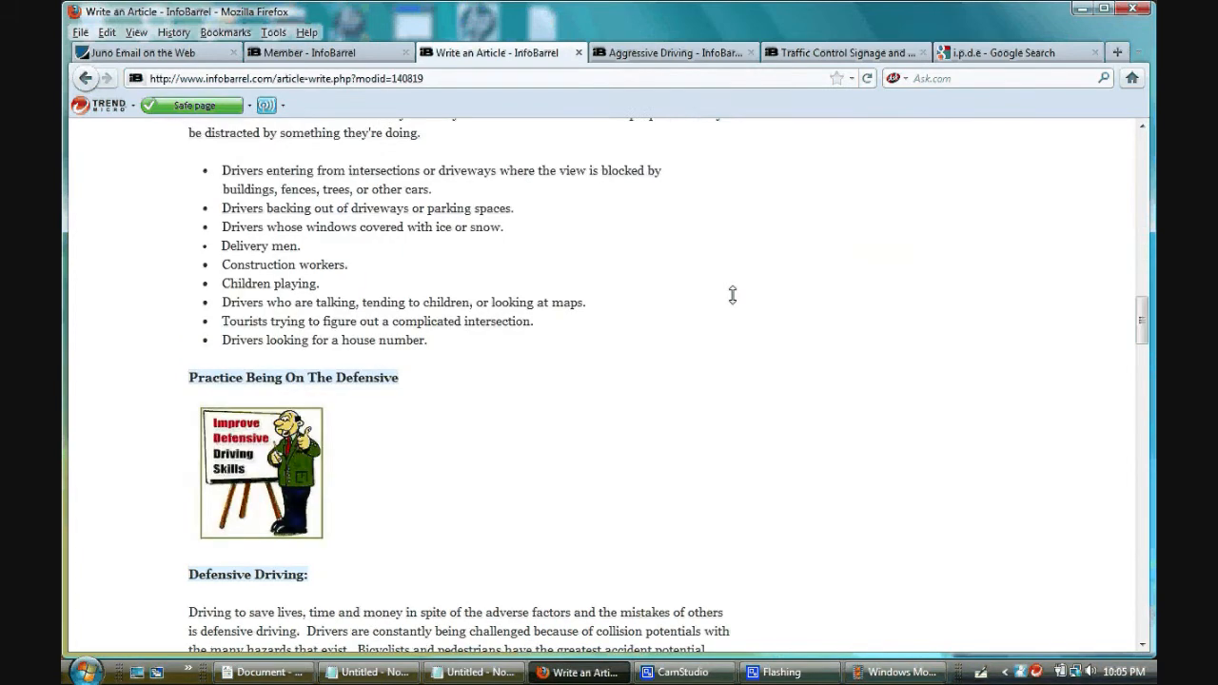
scroll(733, 295, "down", 15)
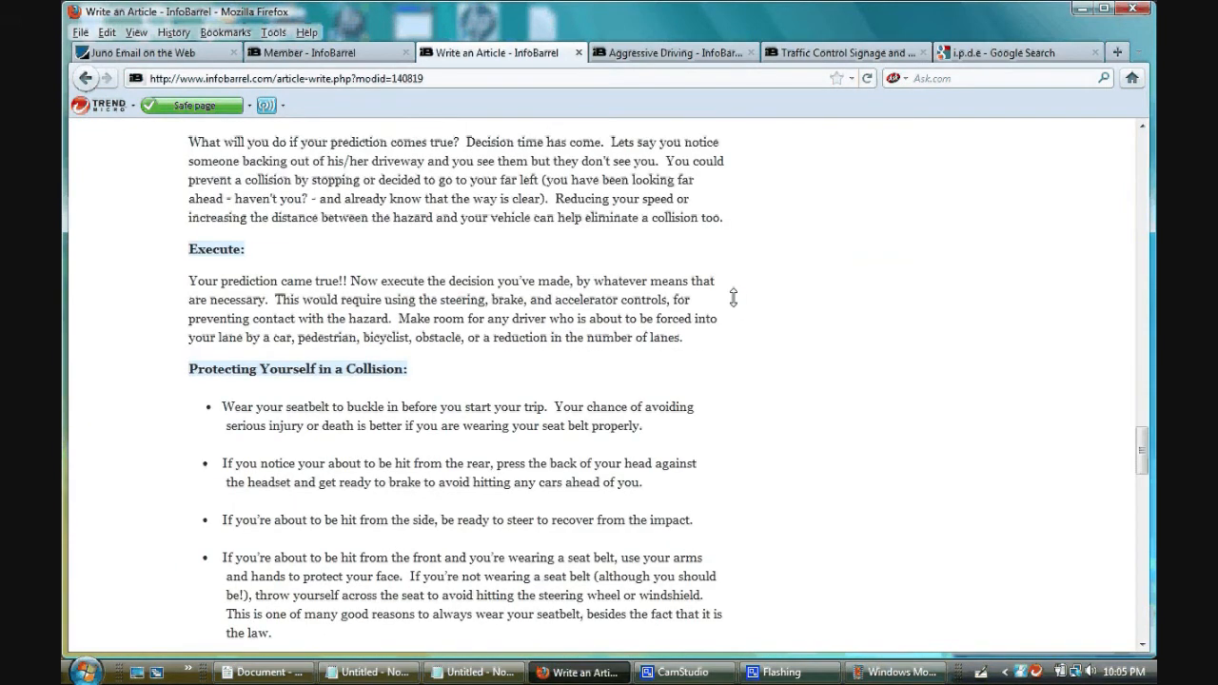
scroll(733, 298, "down", 9)
scroll(733, 297, "down", 7)
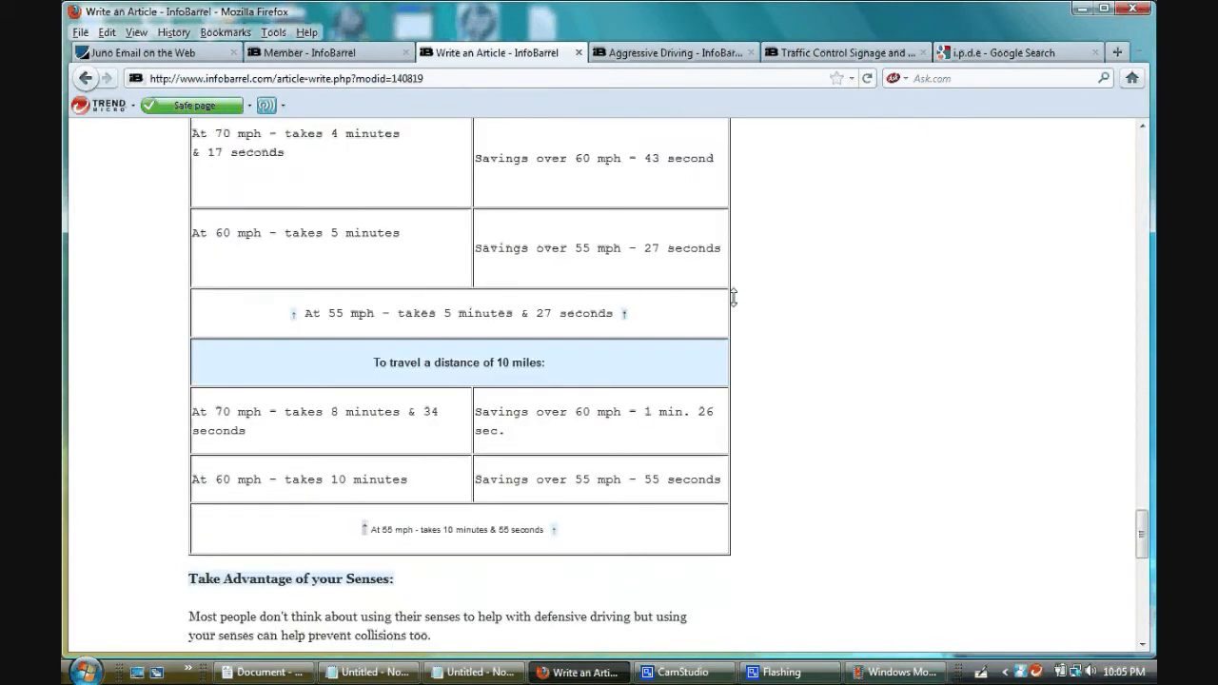
scroll(733, 298, "up", 4)
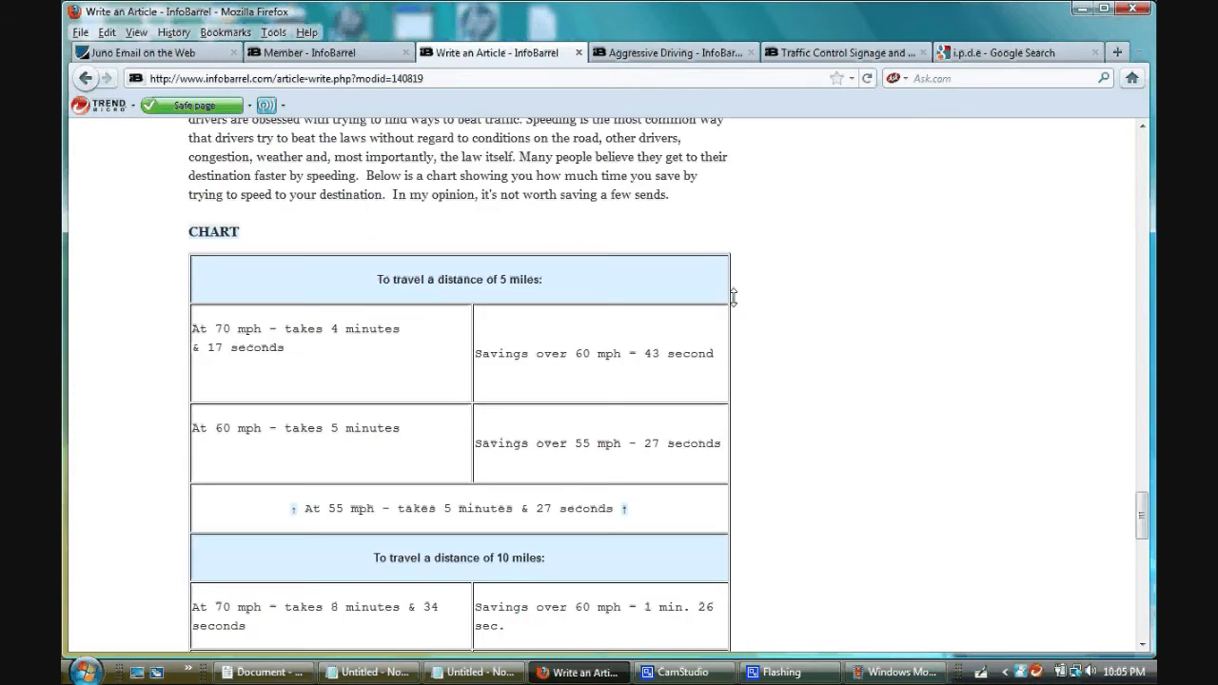
scroll(733, 298, "down", 5)
scroll(733, 298, "down", 12)
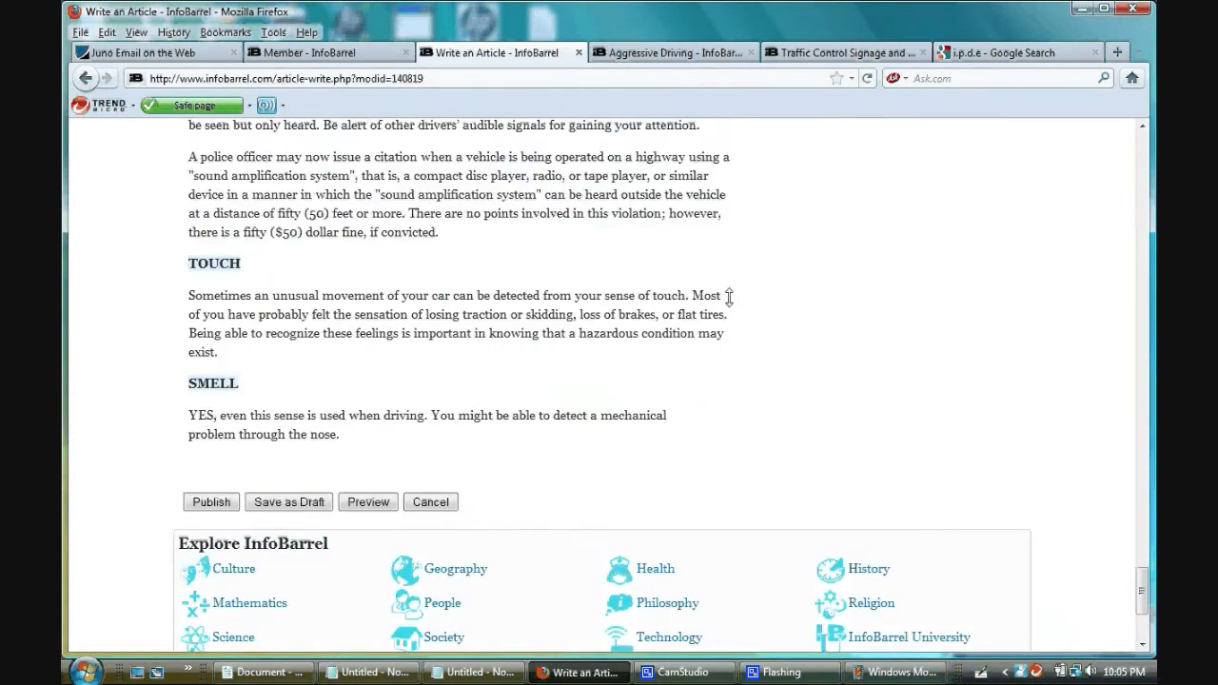
scroll(354, 370, "down", 2)
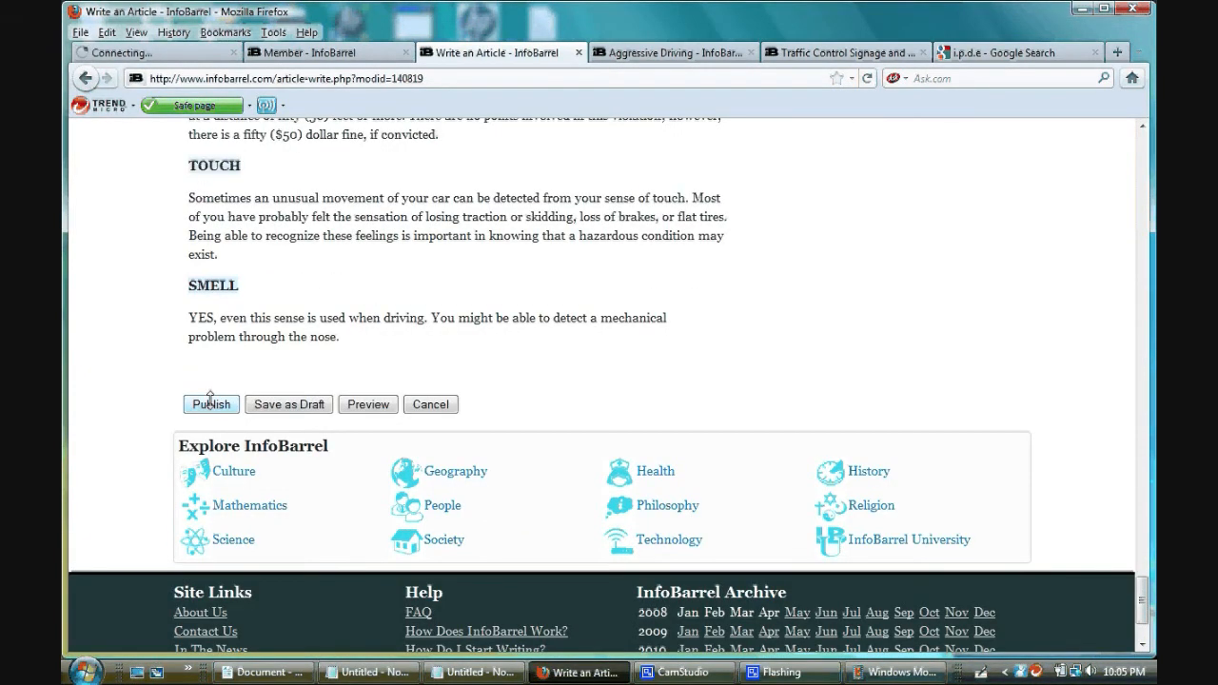
left_click(211, 404)
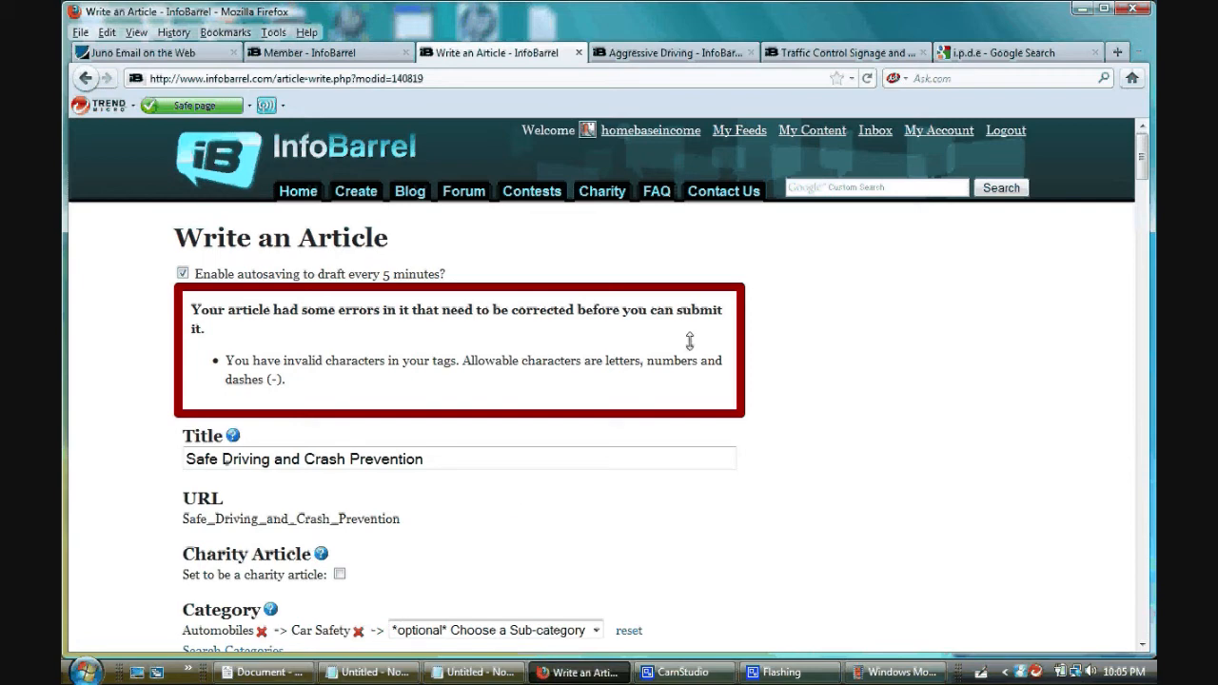
- Remove the periods from the "I.P.D.E." tag so it reads "IPDE"
scroll(724, 356, "down", 5)
scroll(745, 369, "down", 3)
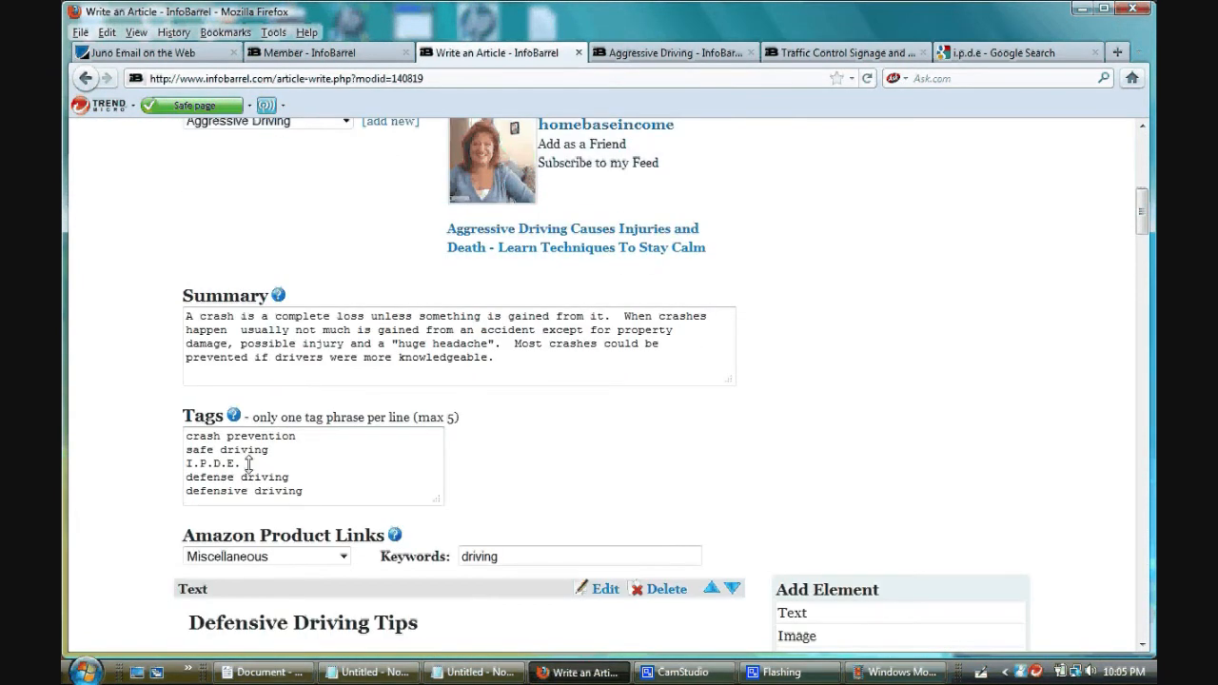
left_click(248, 464)
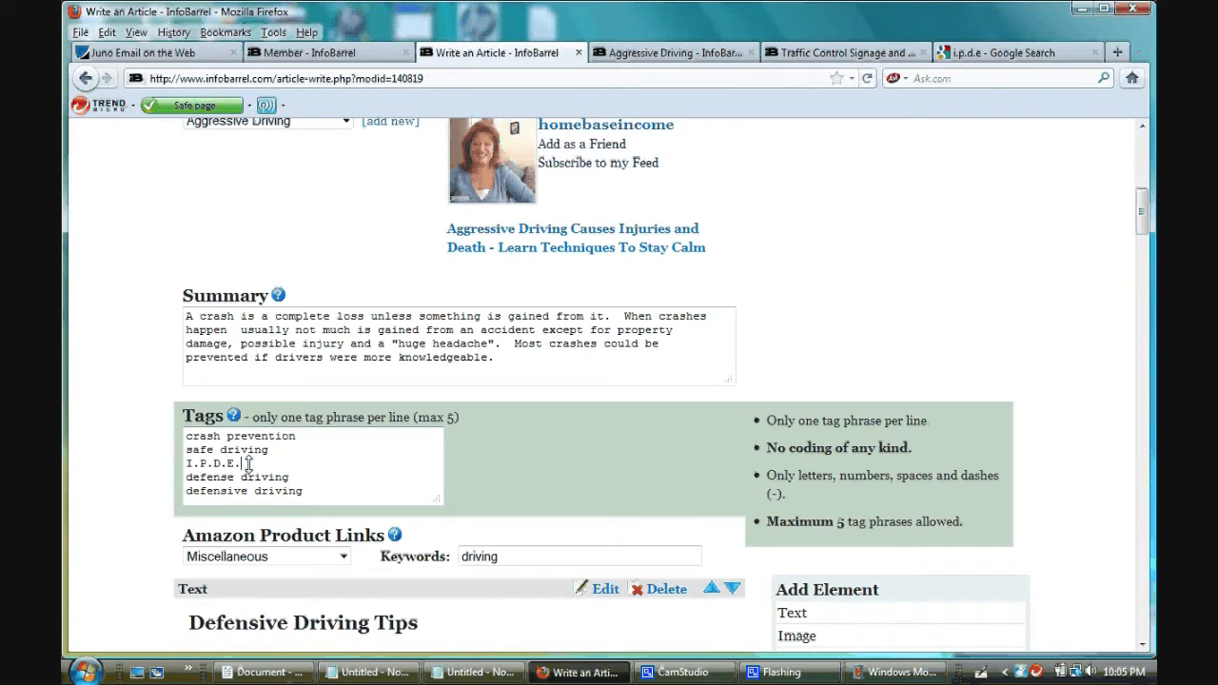
key("BackSpace")
key("Left")
key("BackSpace")
key("Left")
key("BackSpace")
key("Left")
key("BackSpace")
- Publish the article with the corrected tag
scroll(1083, 357, "down", 5)
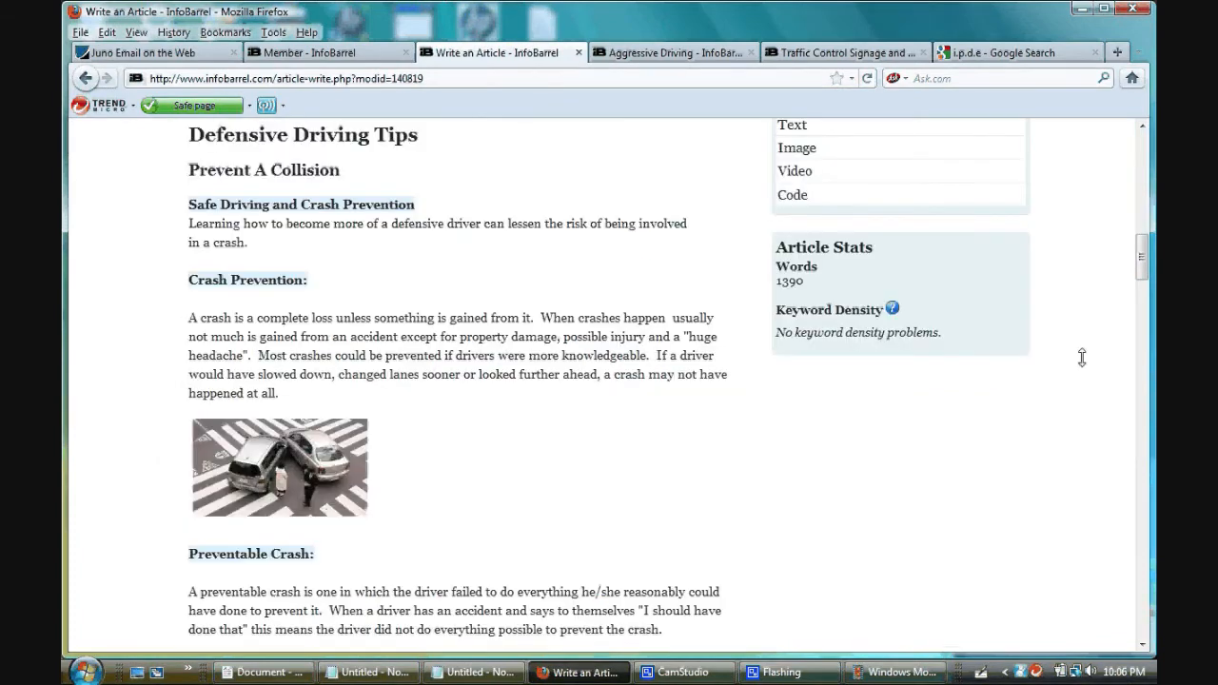
scroll(1082, 357, "down", 15)
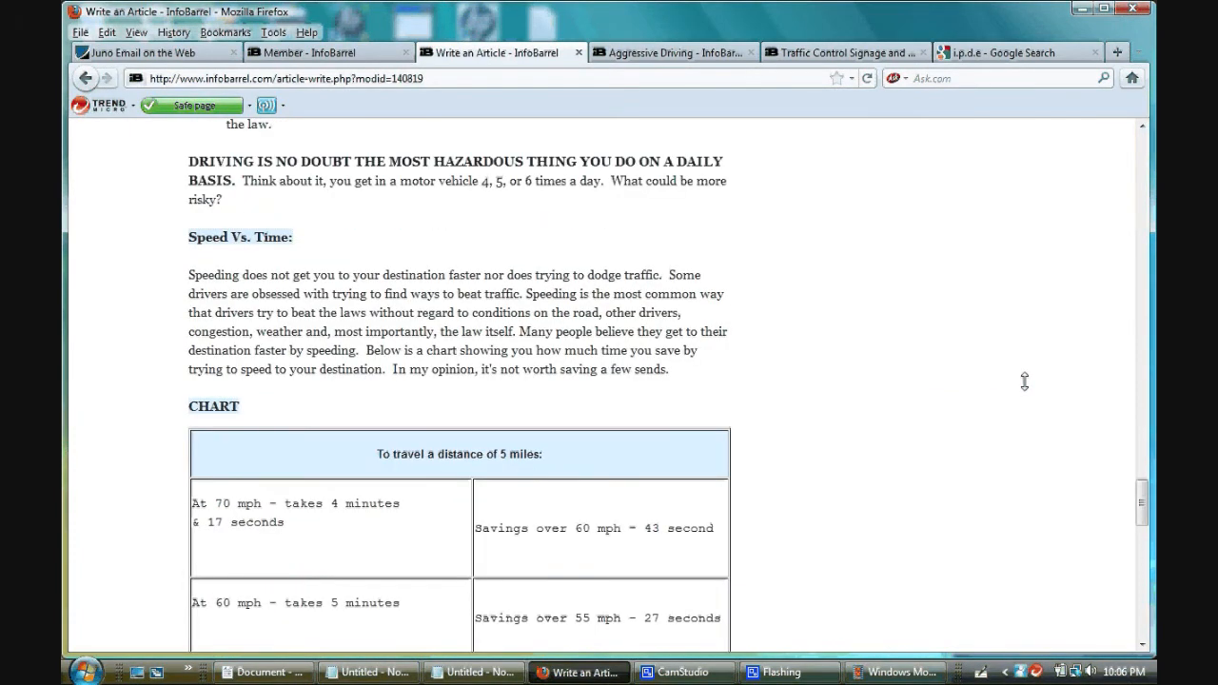
scroll(1025, 381, "down", 15)
scroll(1002, 378, "down", 3)
left_click(206, 276)
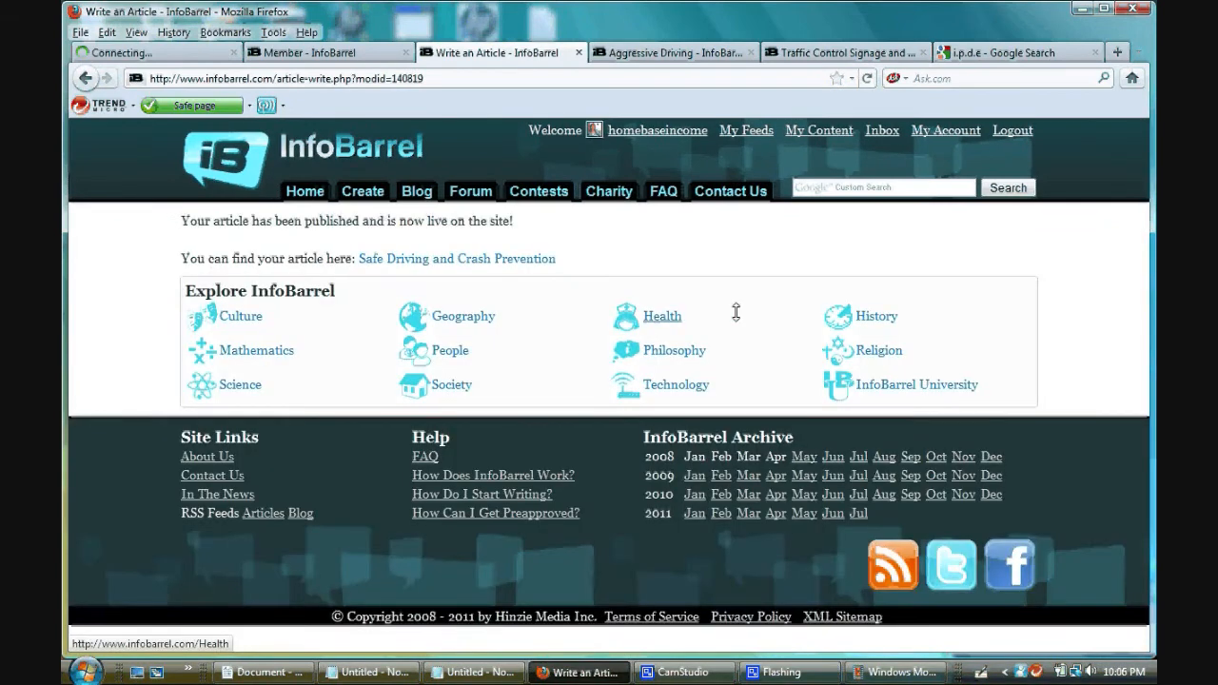
- Open the published "Safe Driving and Crash Prevention" article and reorder the browser tabs so it comes before the Member tab
left_click(430, 259)
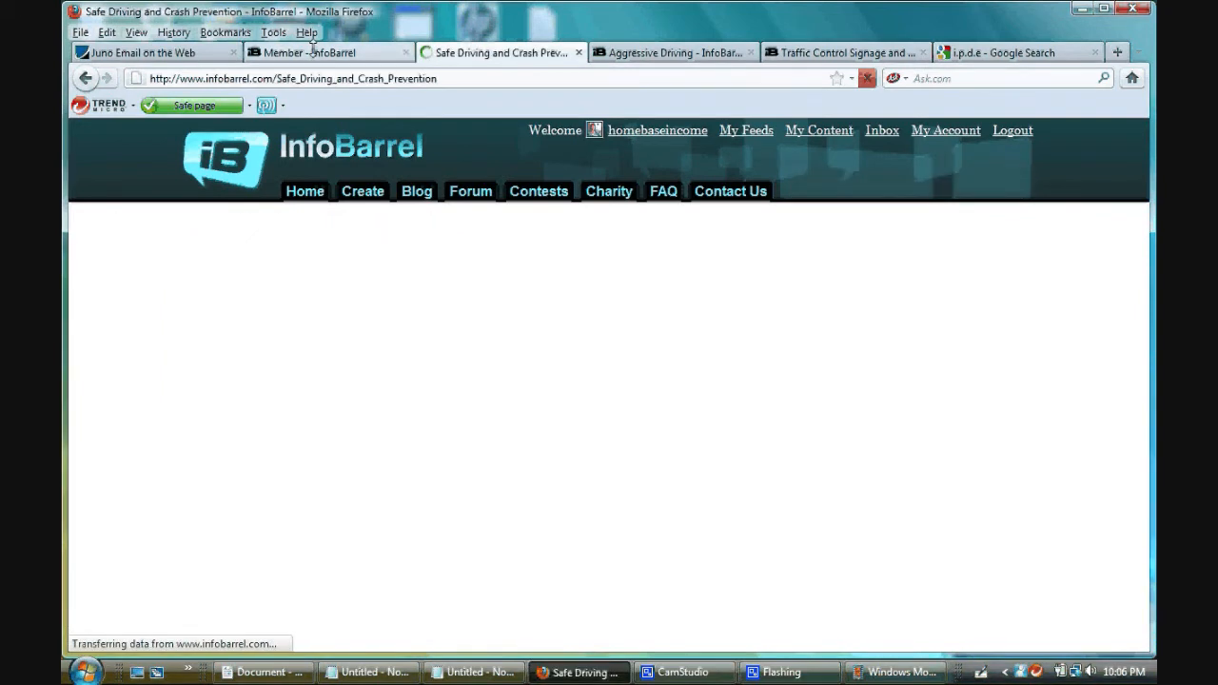
left_click_drag(312, 45, 584, 48)
left_click(335, 52)
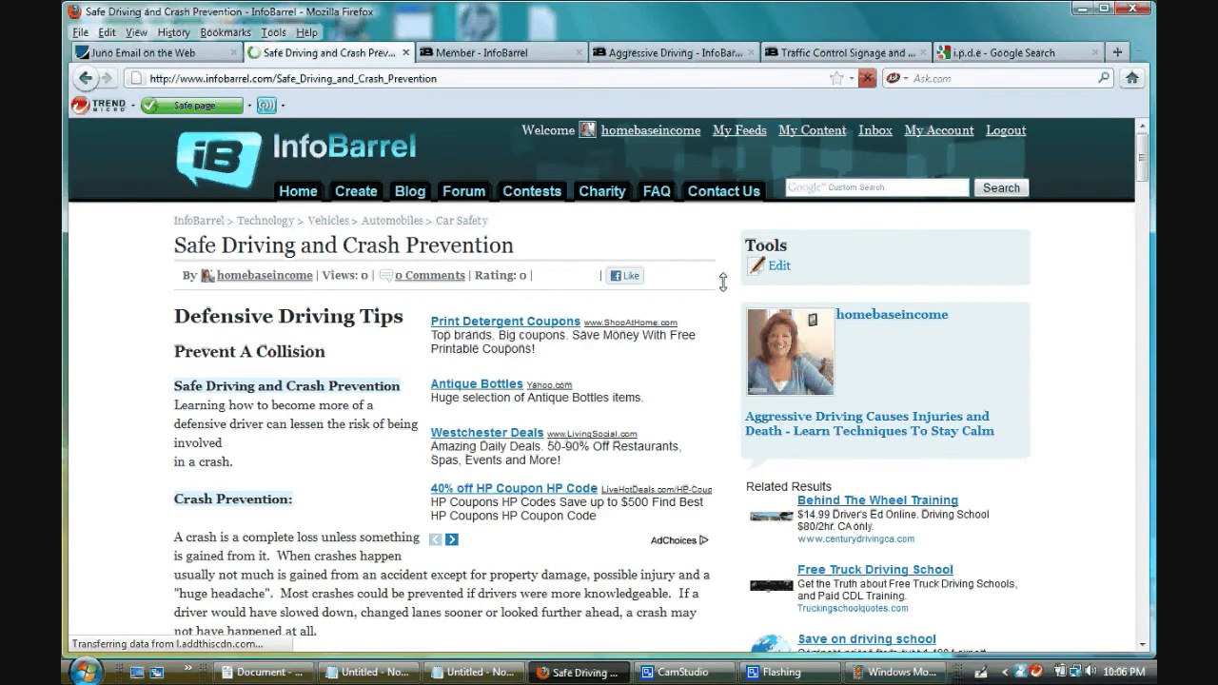
- Examine the published article's layout, images and text down to the Media section at its end
scroll(724, 282, "down", 10)
scroll(712, 297, "down", 10)
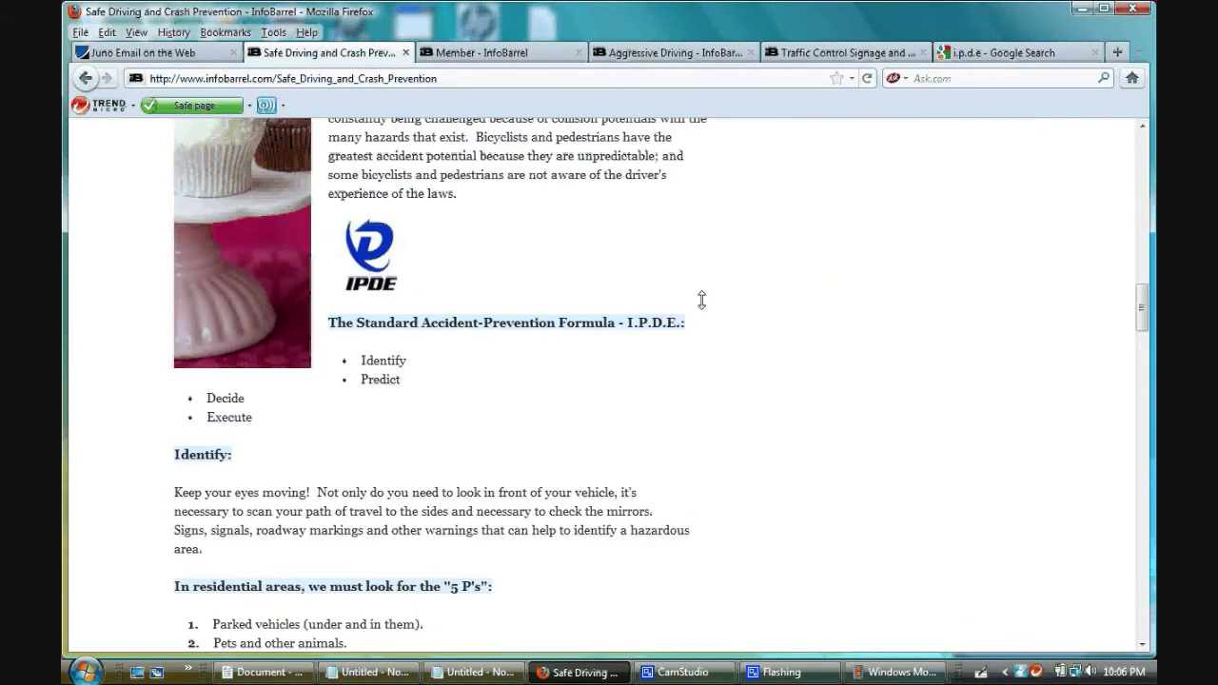
scroll(701, 300, "down", 5)
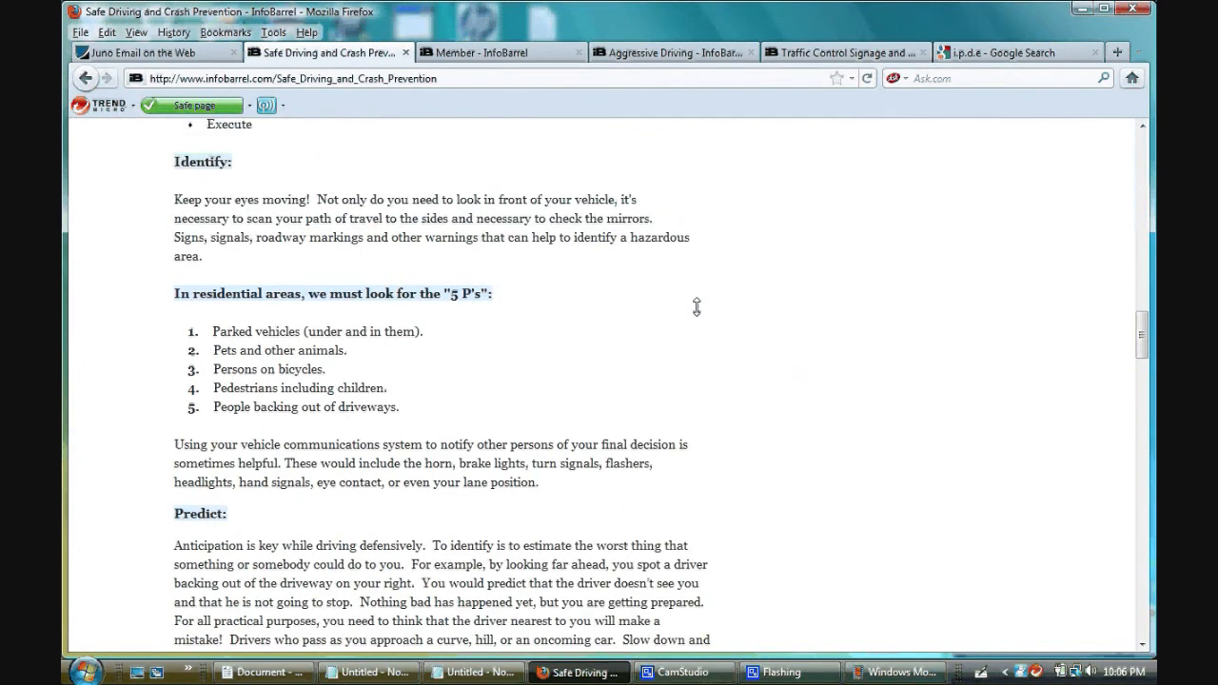
scroll(697, 307, "down", 10)
scroll(681, 323, "down", 10)
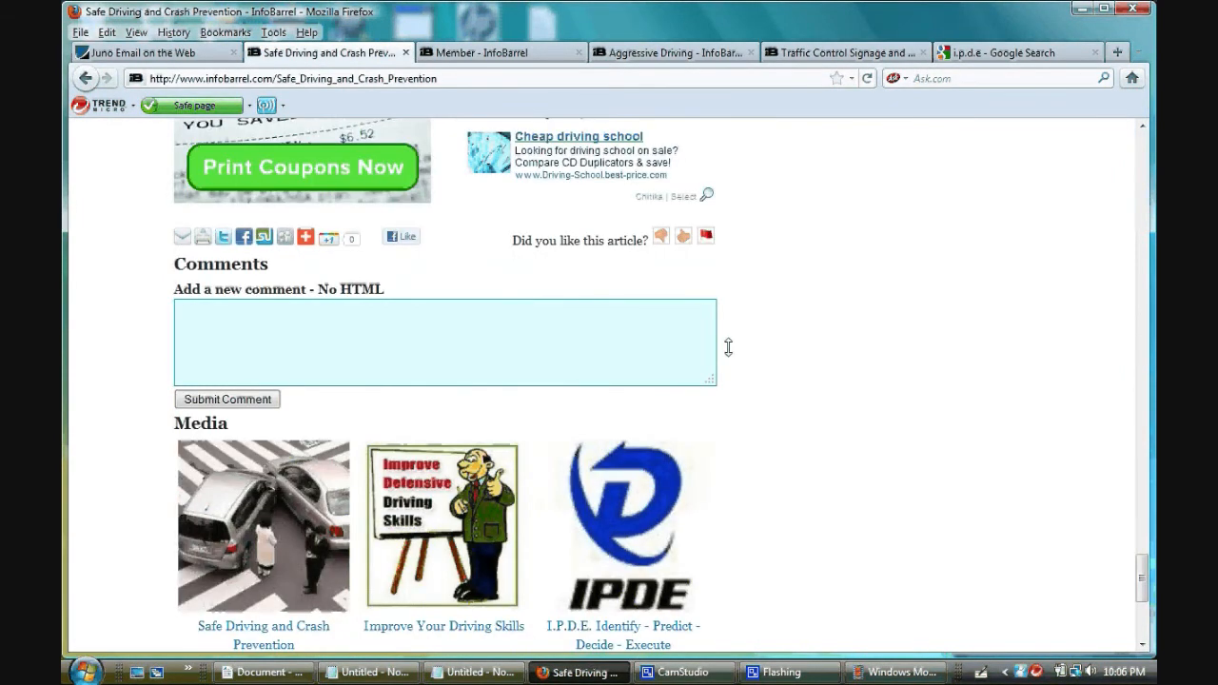
scroll(728, 348, "down", 5)
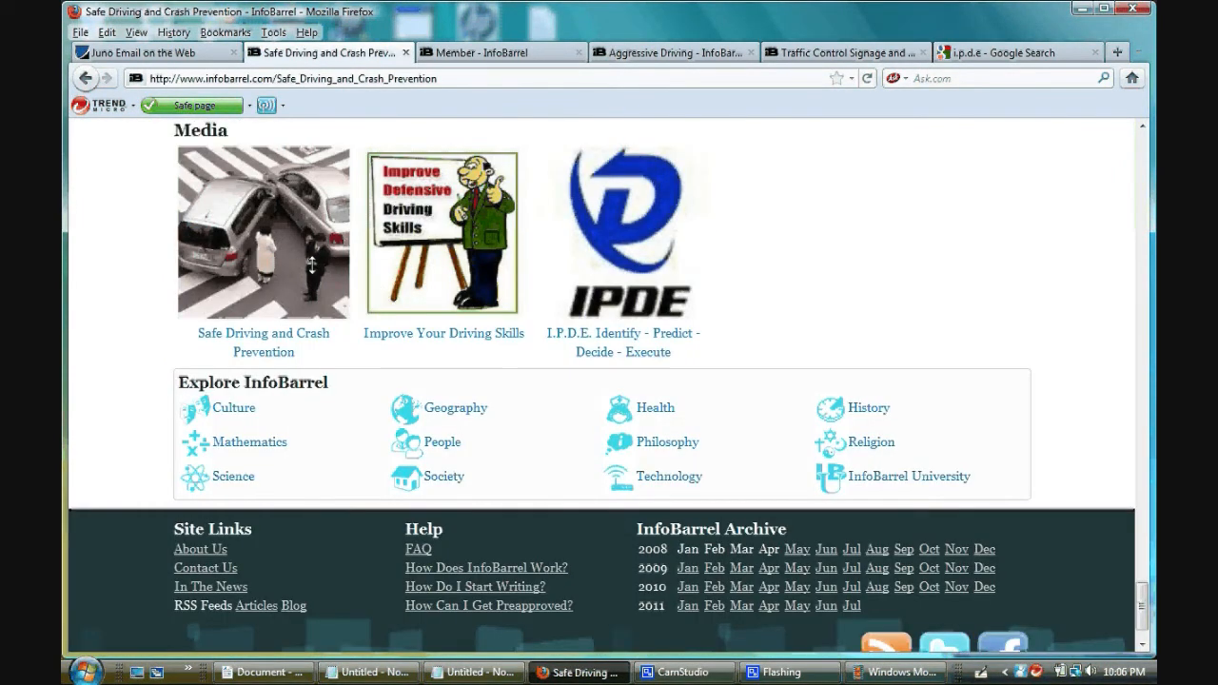
right_click(269, 216)
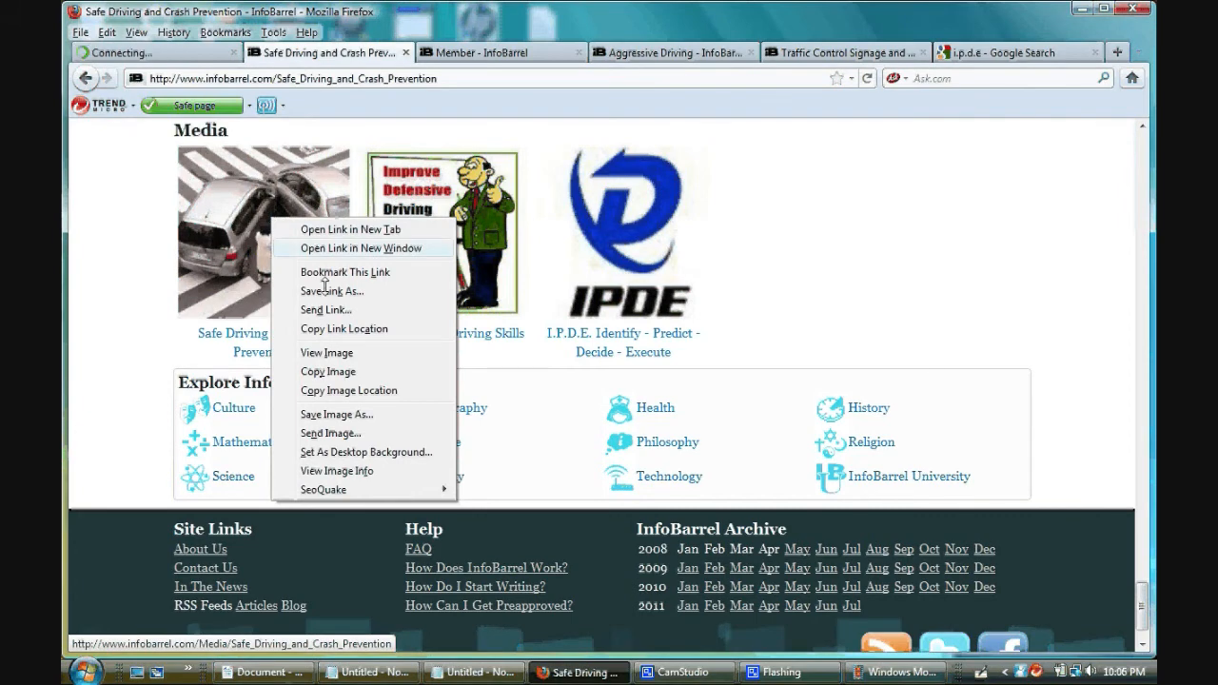
left_click(458, 133)
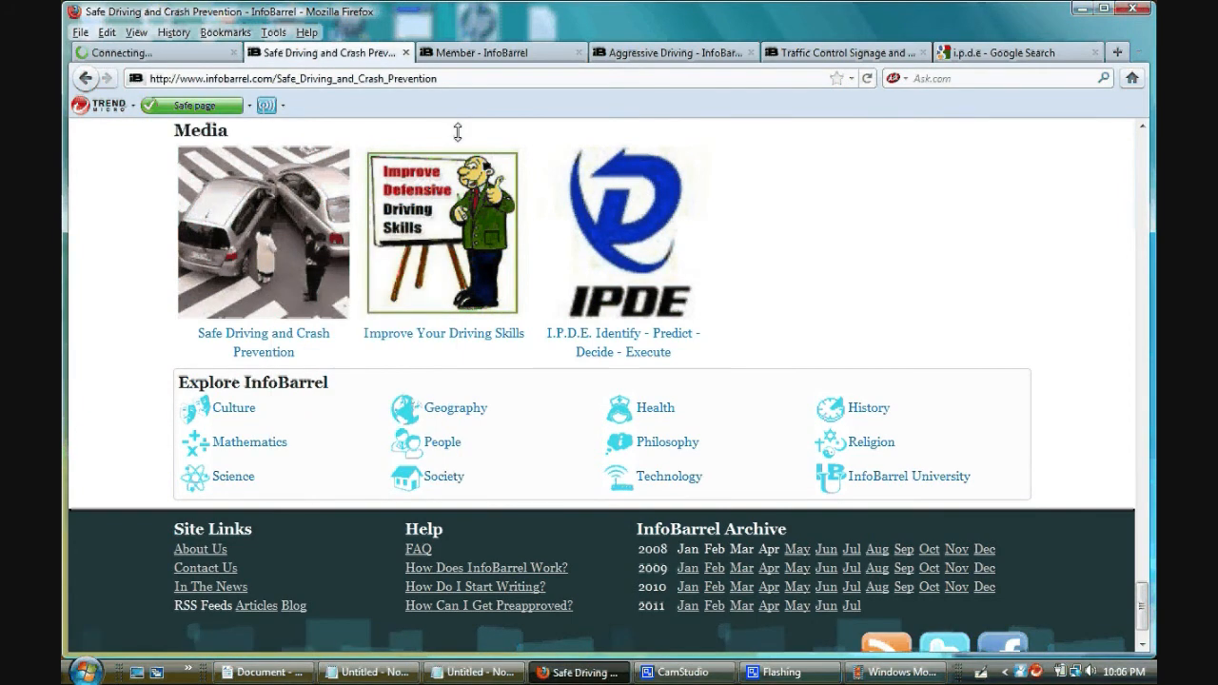
- Open "Safe Driving and Crash Prevention" for editing from the refreshed member article list, including its "Defensive Driving Tips" text element
left_click(480, 53)
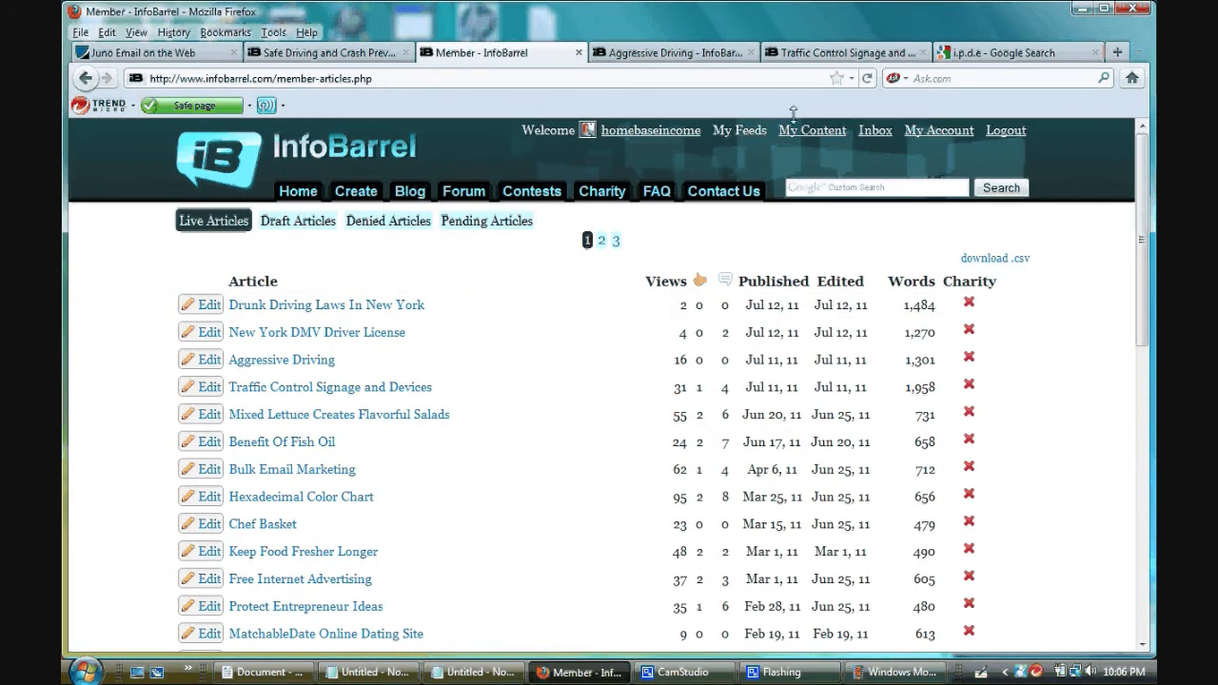
left_click(868, 79)
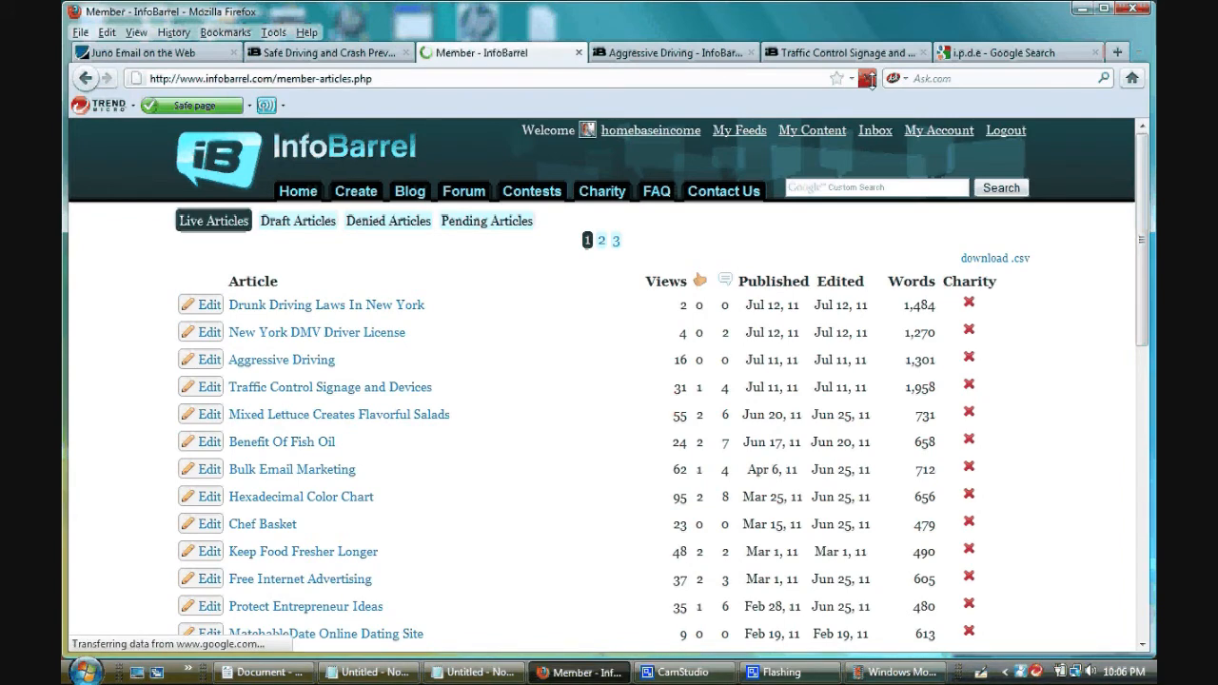
left_click(210, 304)
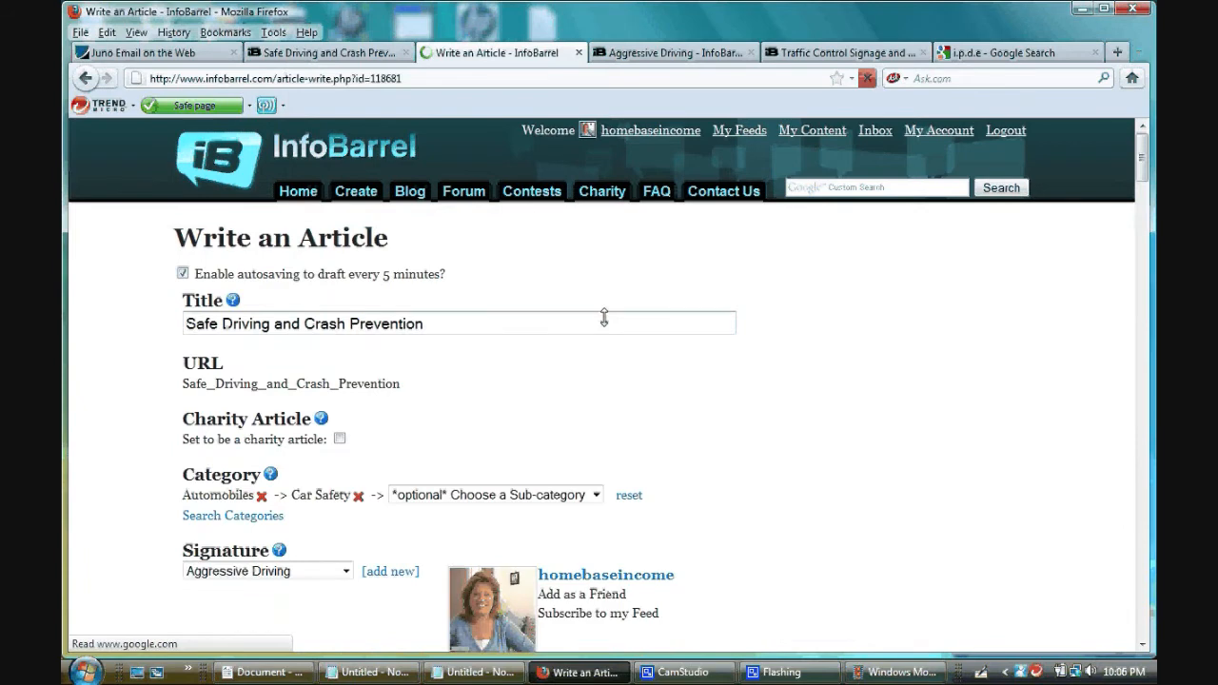
scroll(707, 378, "down", 9)
scroll(707, 378, "down", 3)
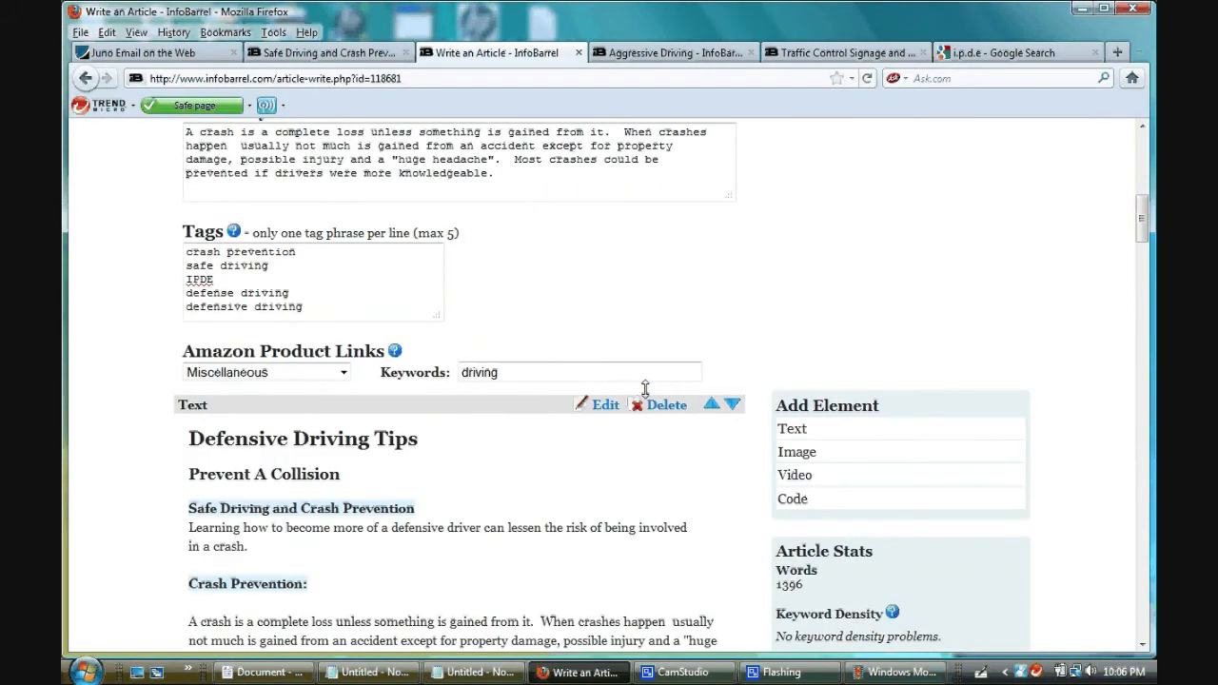
left_click(606, 405)
- Link the crash image above "Preventable Crash:" to its copied media page address, opening in a new window, with the title "Safe Driving and Crash Prevention"
left_click_drag(737, 485, 739, 499)
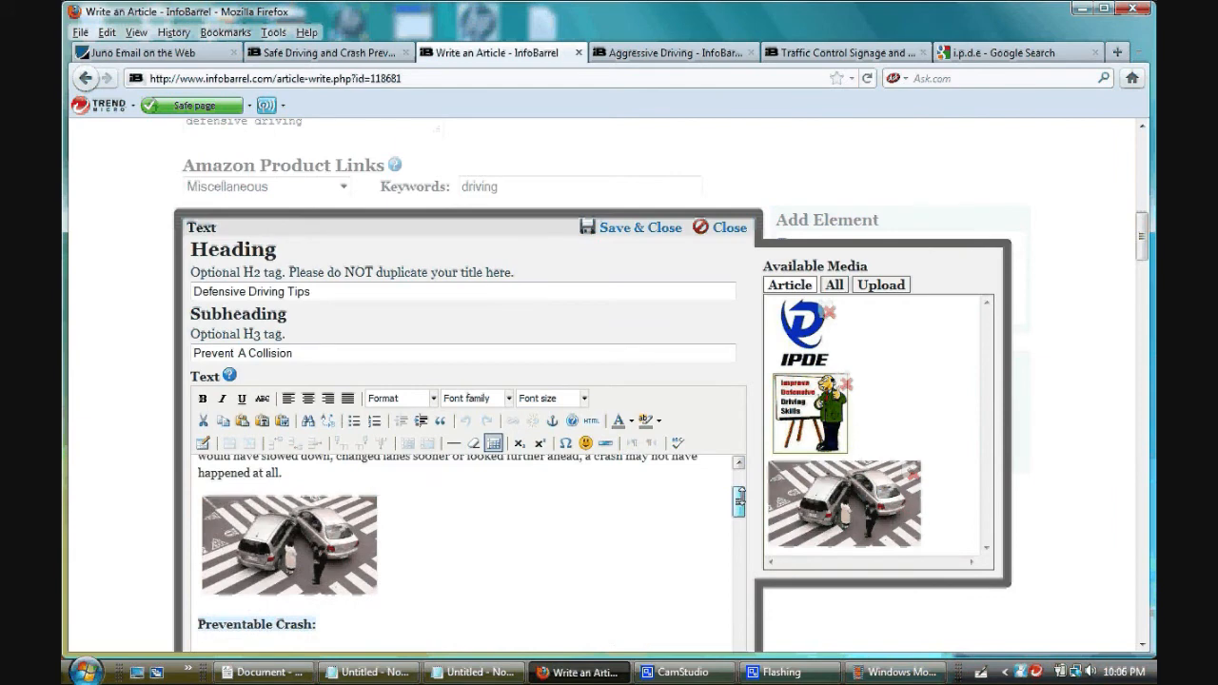
left_click(366, 498)
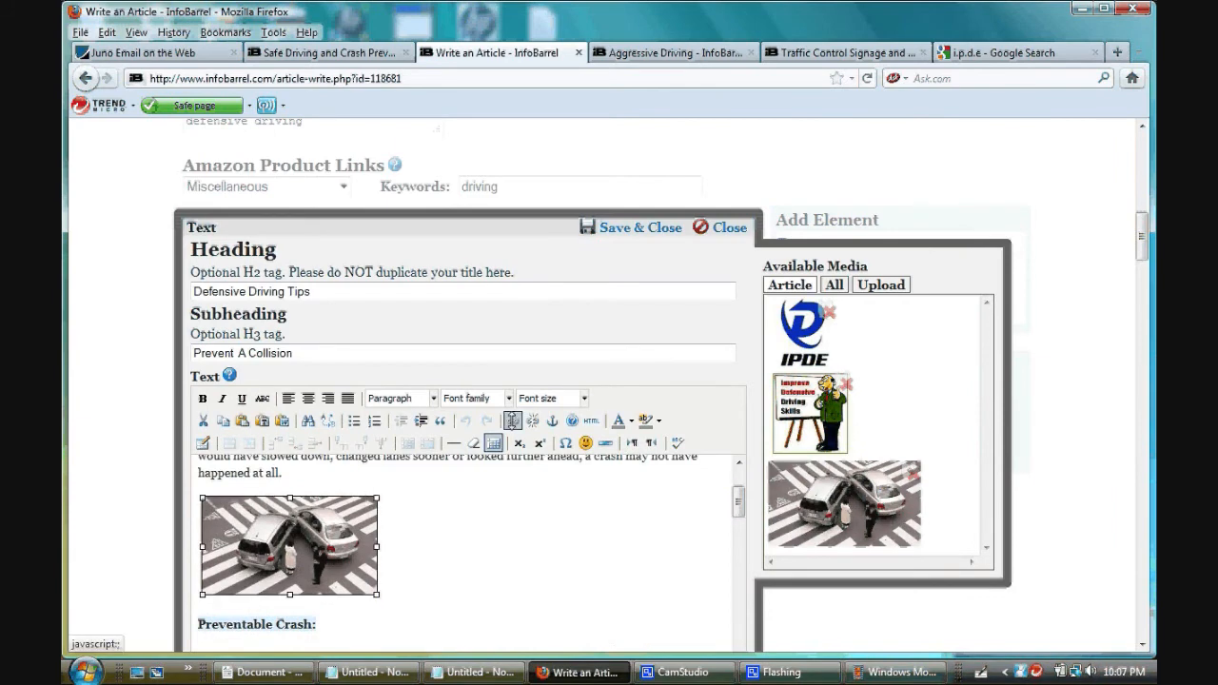
left_click(512, 420)
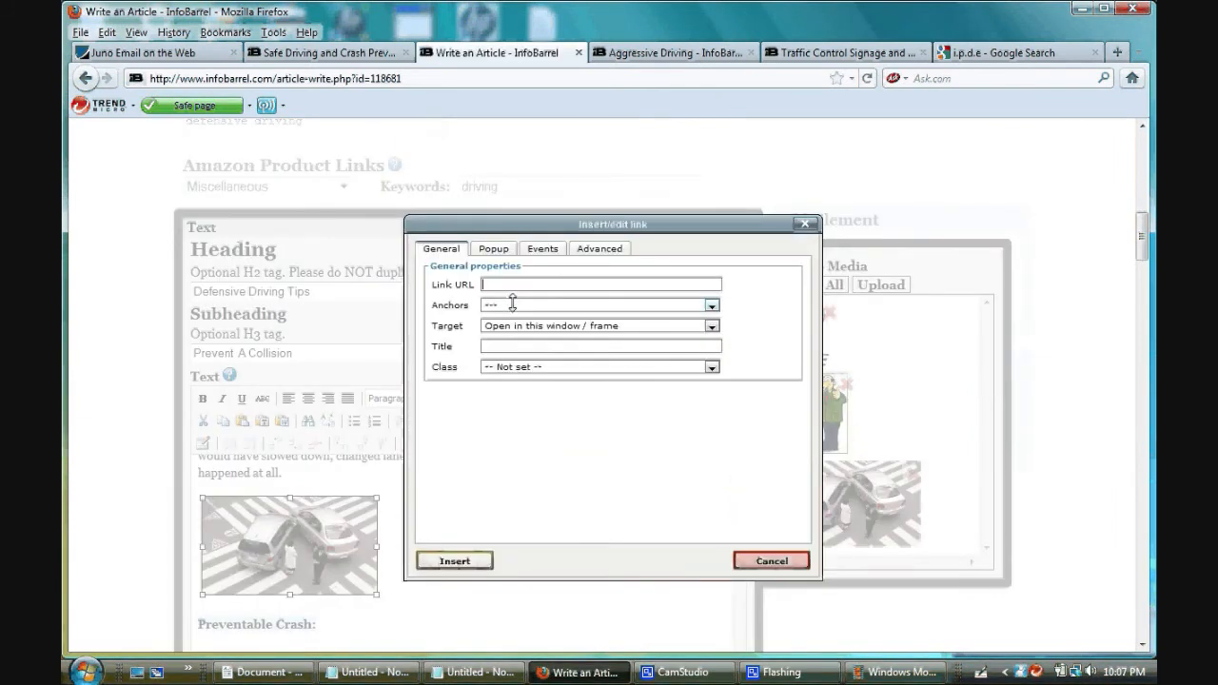
right_click(511, 283)
left_click(535, 353)
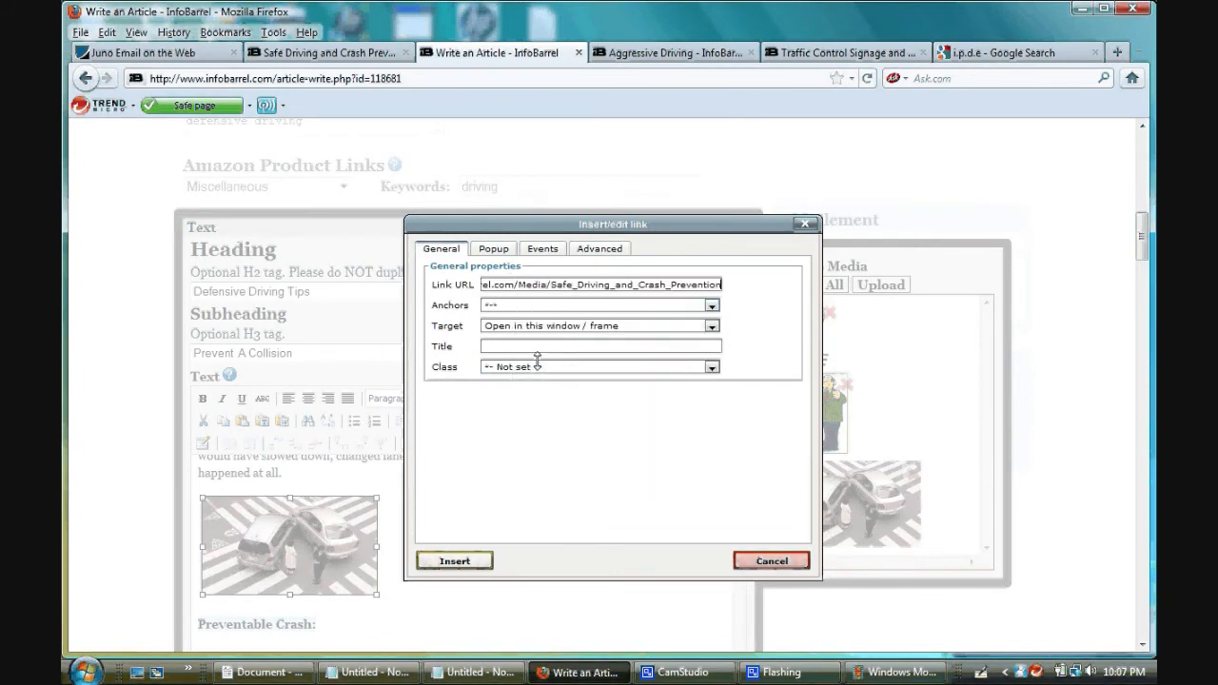
left_click(611, 326)
left_click(611, 349)
type("S")
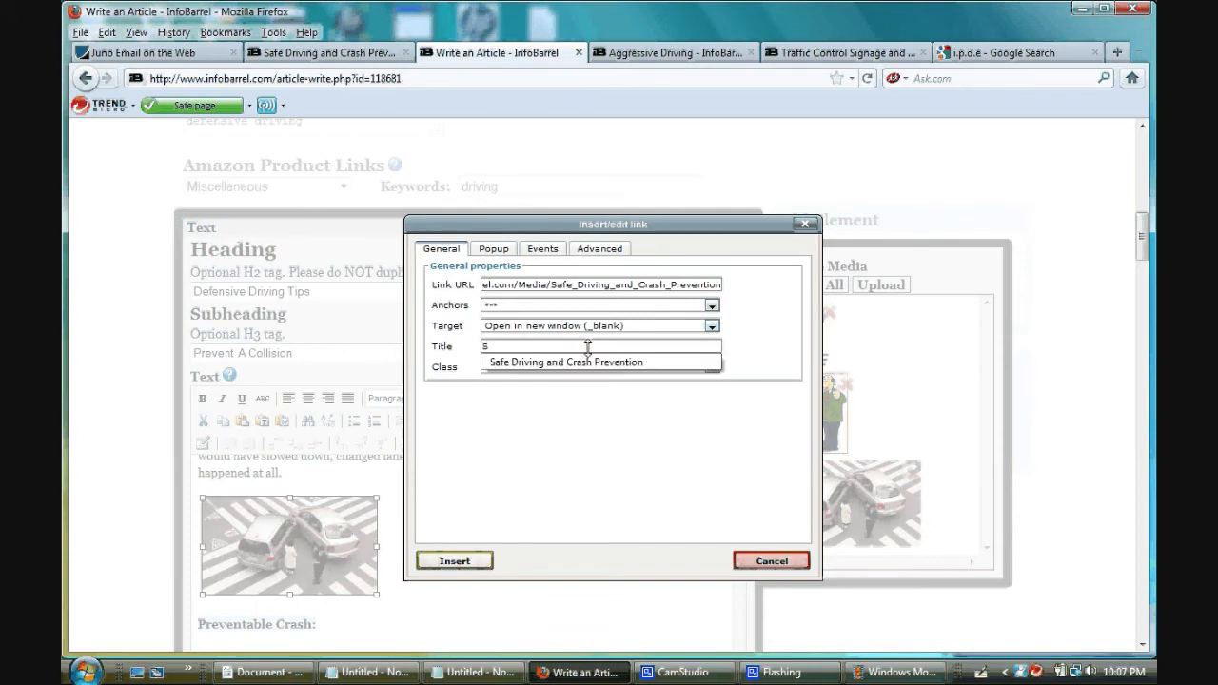
left_click(581, 363)
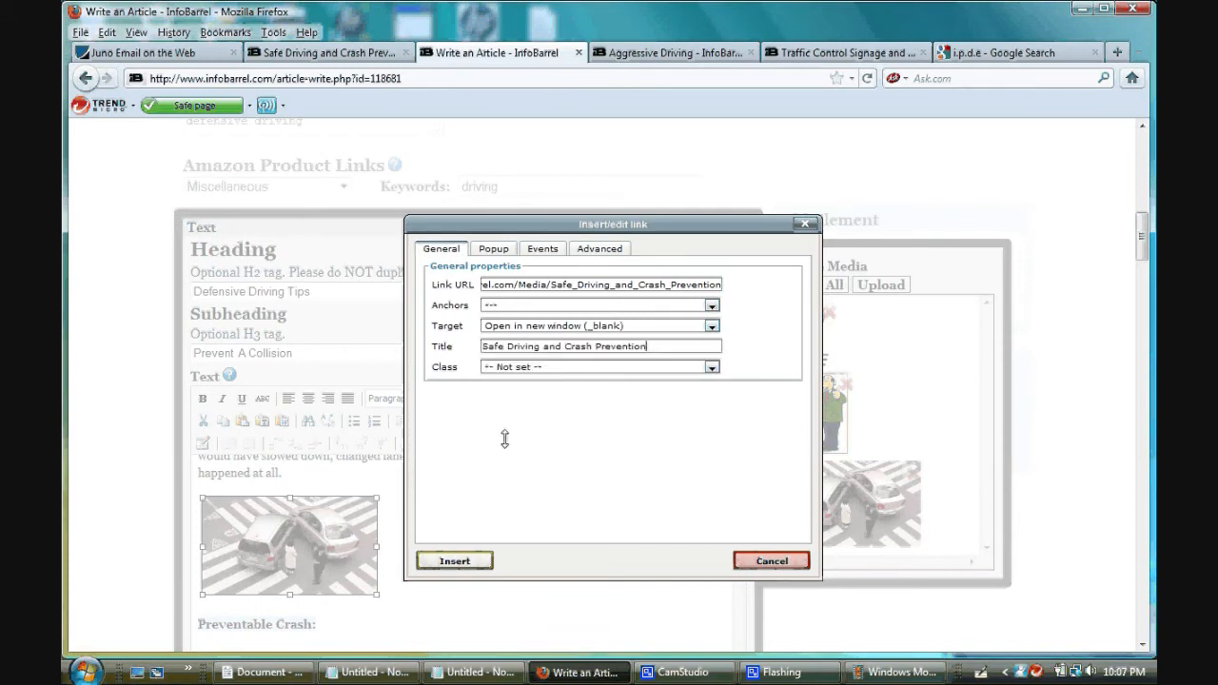
left_click(449, 561)
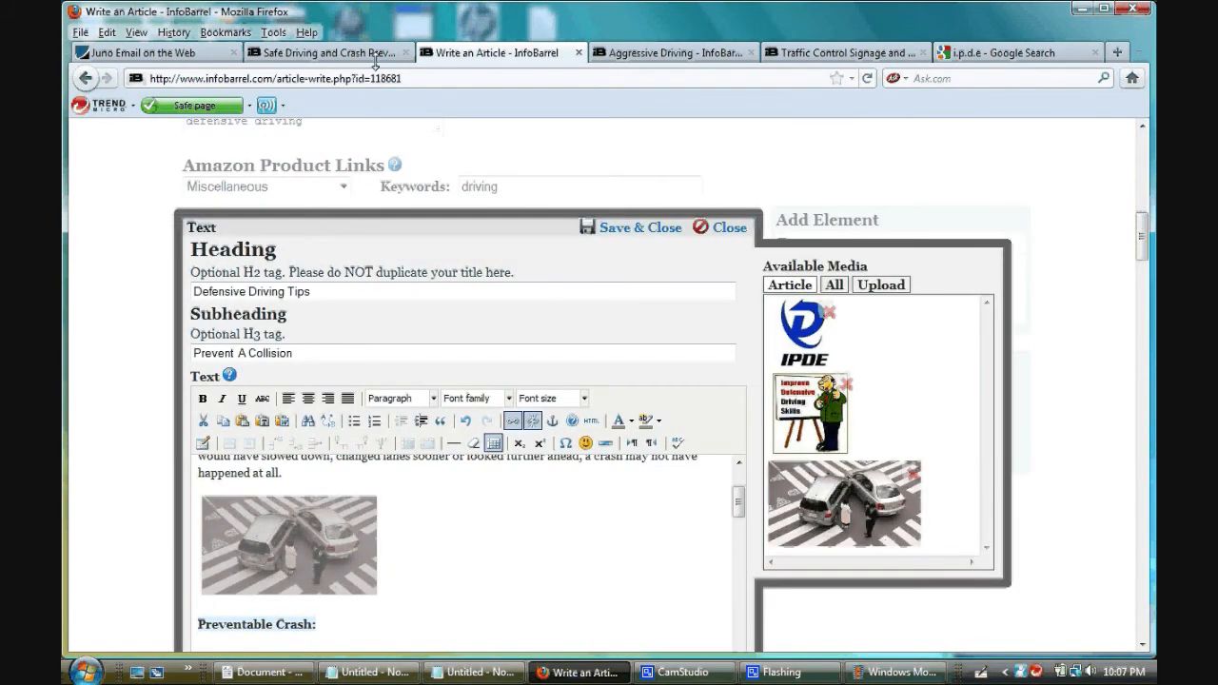
- Copy the link address of the "Improve Your Driving Skills" image from the published article's Media section
left_click(349, 53)
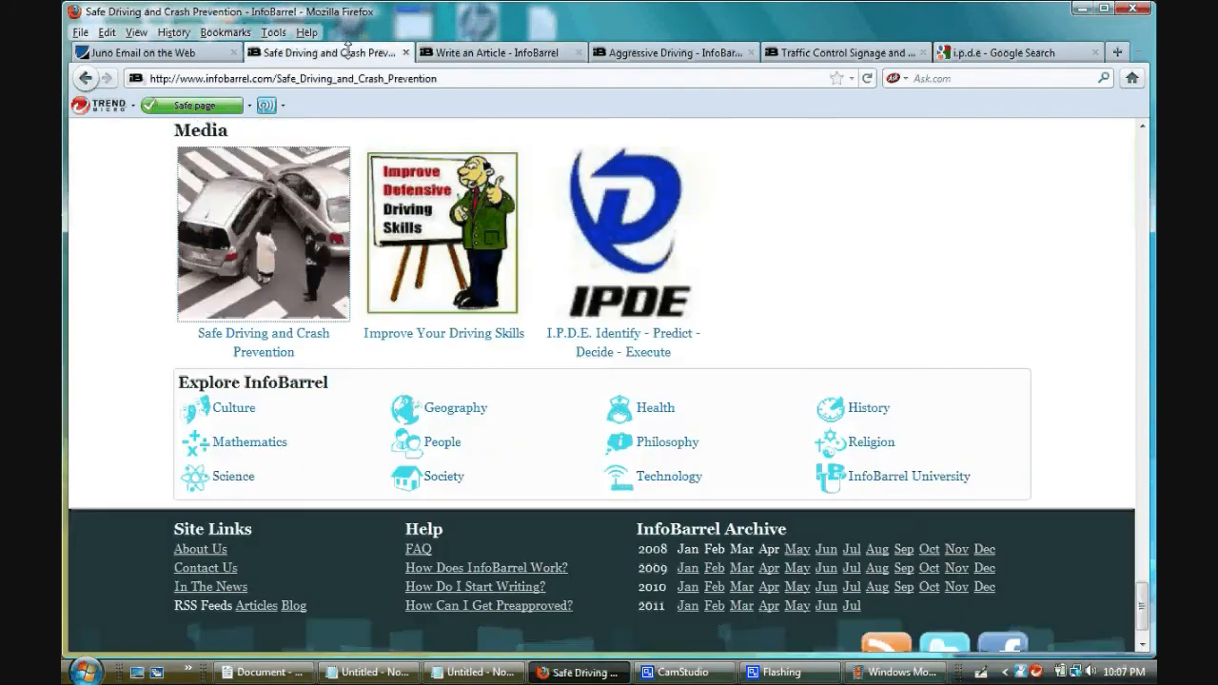
right_click(463, 231)
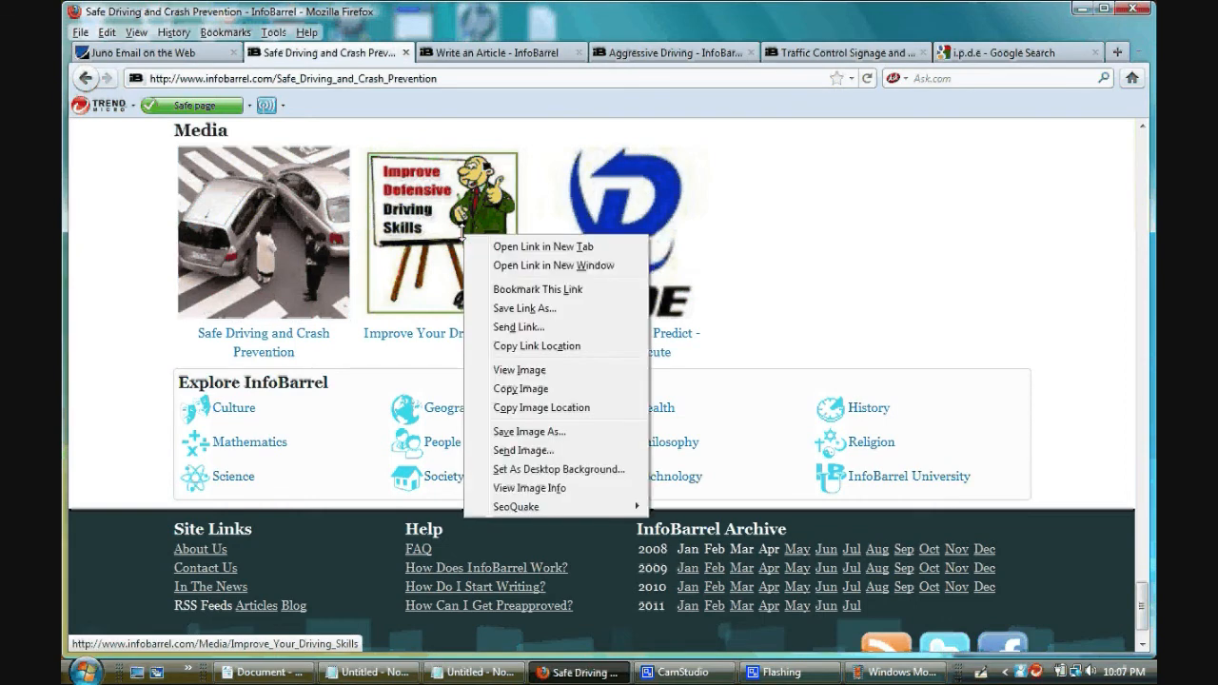
left_click(496, 346)
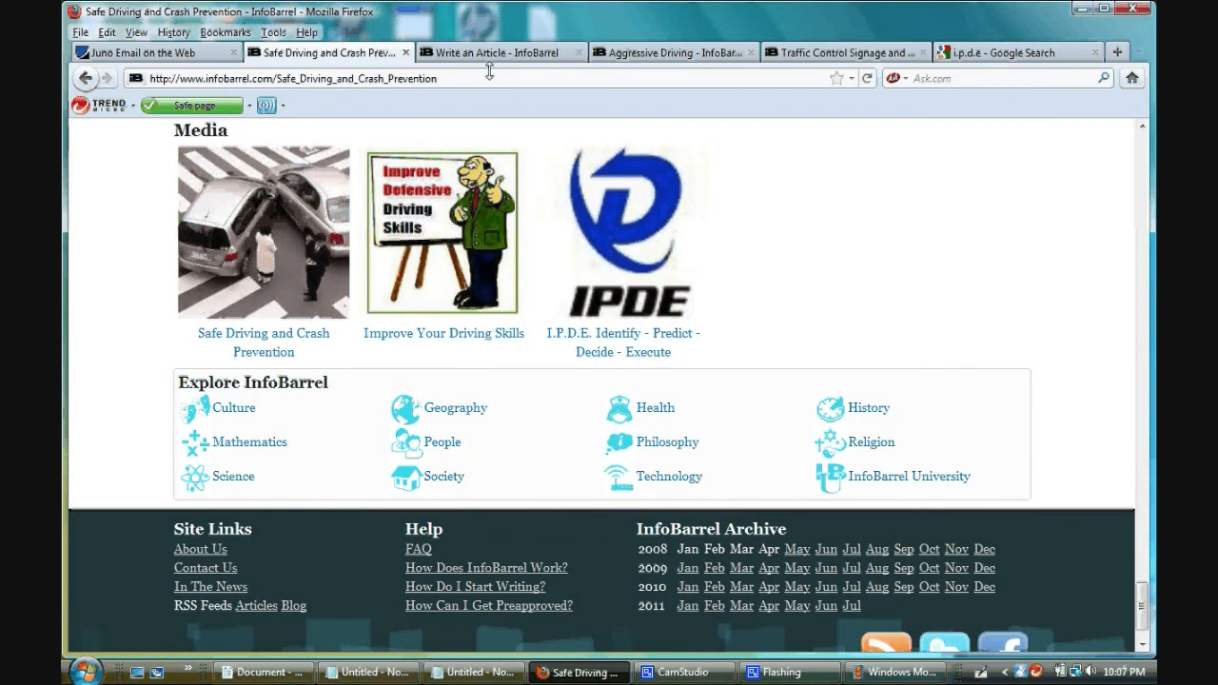
- Start a link on the image under "Practice Being On The Defensive" with the copied media address, set to open in a new window
left_click(489, 53)
left_click_drag(739, 503, 365, 561)
left_click(366, 561)
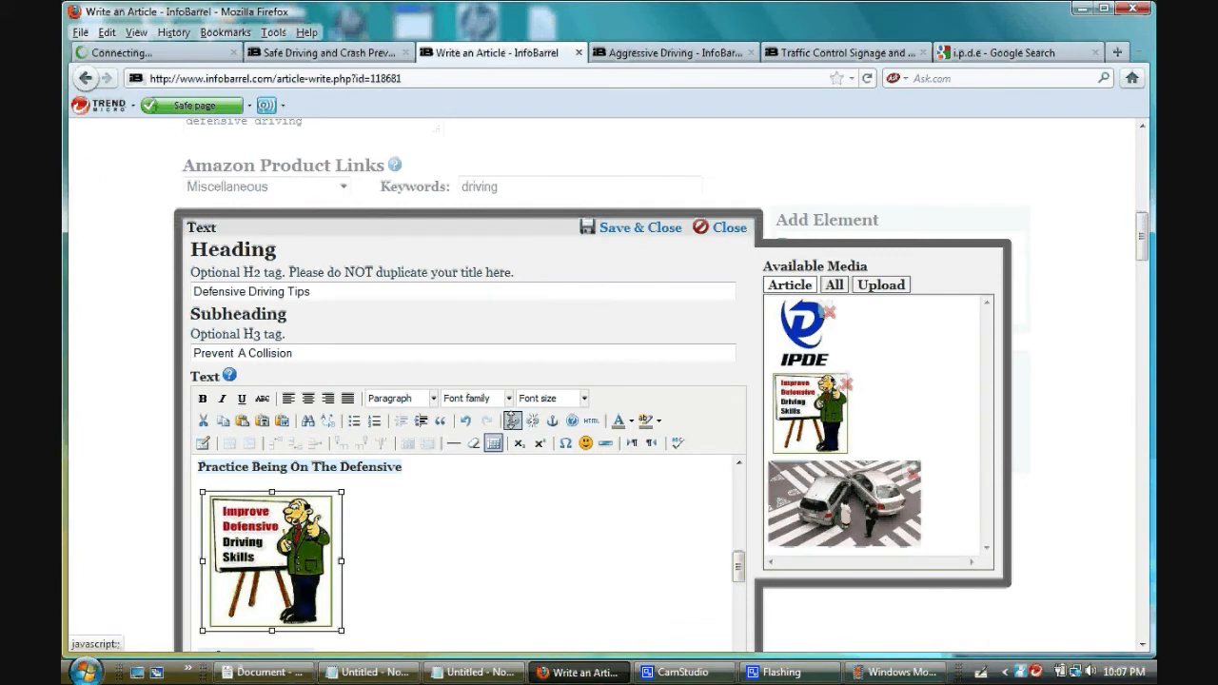
left_click(512, 420)
right_click(518, 287)
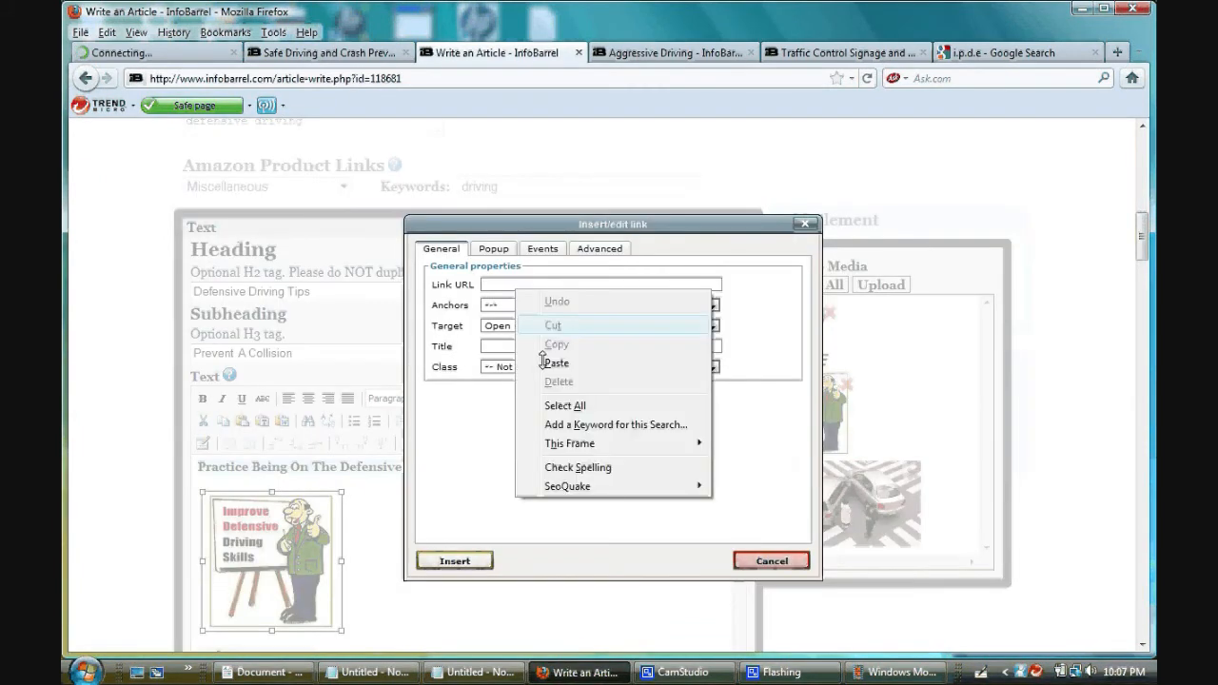
left_click(555, 363)
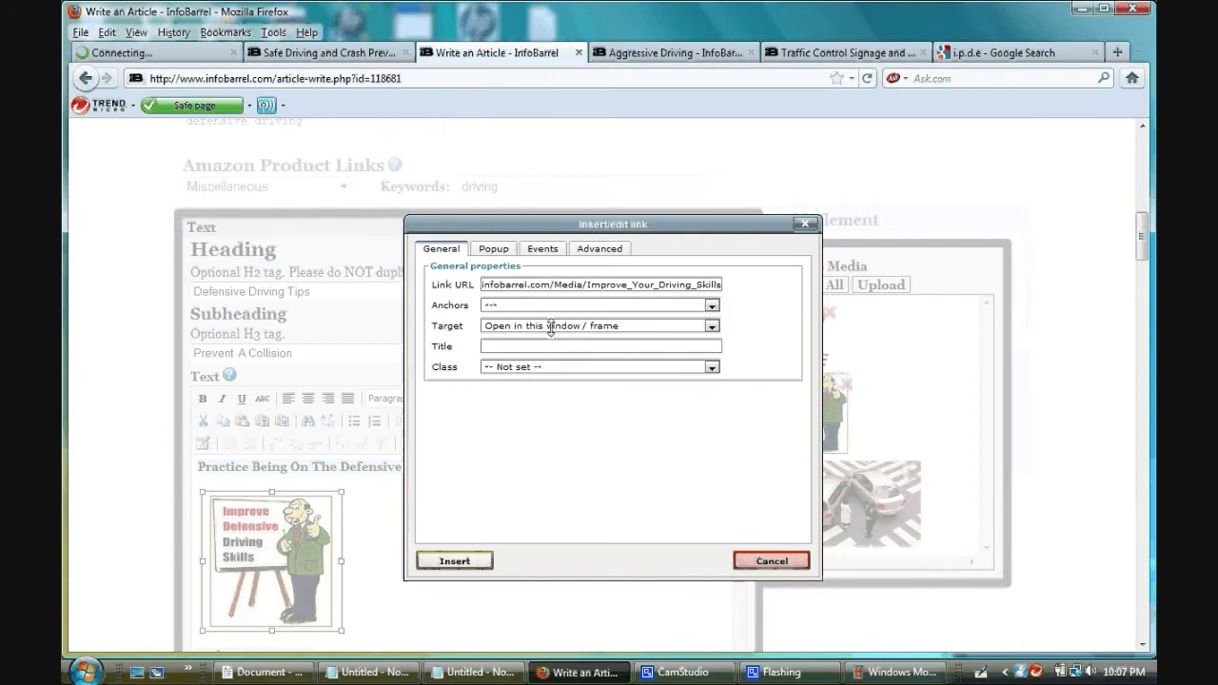
left_click(551, 327)
left_click(557, 348)
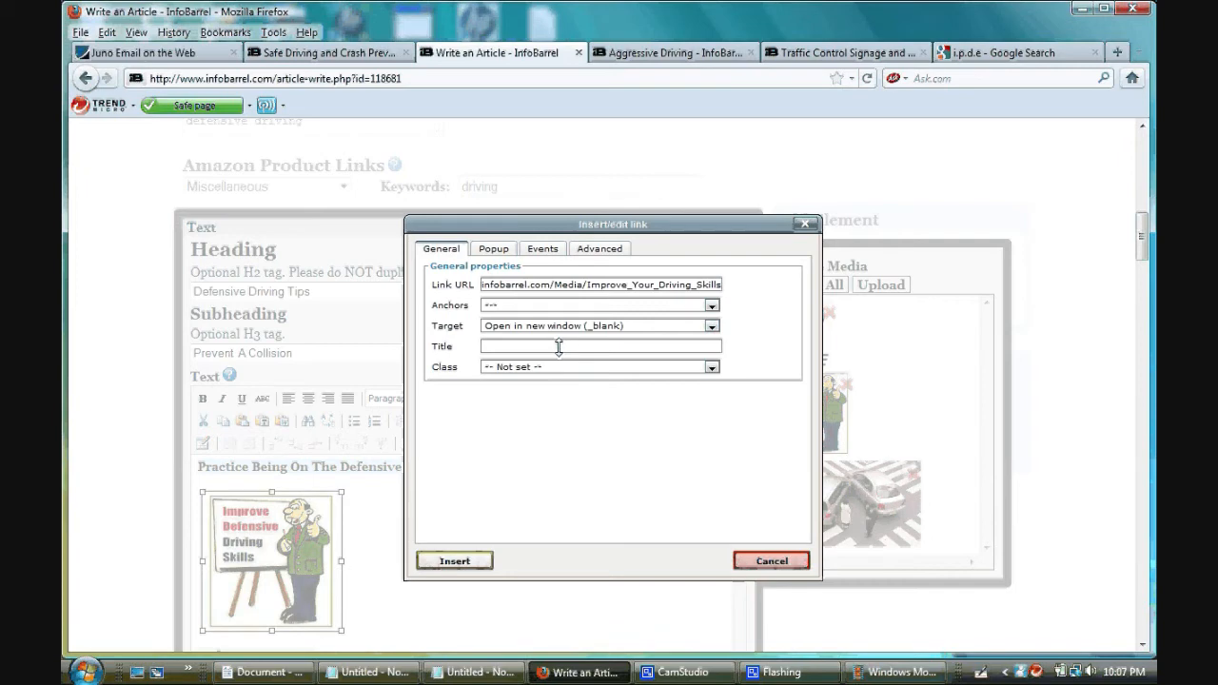
- Title the driving skills image link "Defensive Driving Tips" and insert it
left_click(559, 347)
type("P")
key("BackSpace")
type("Defensive Driving Tips")
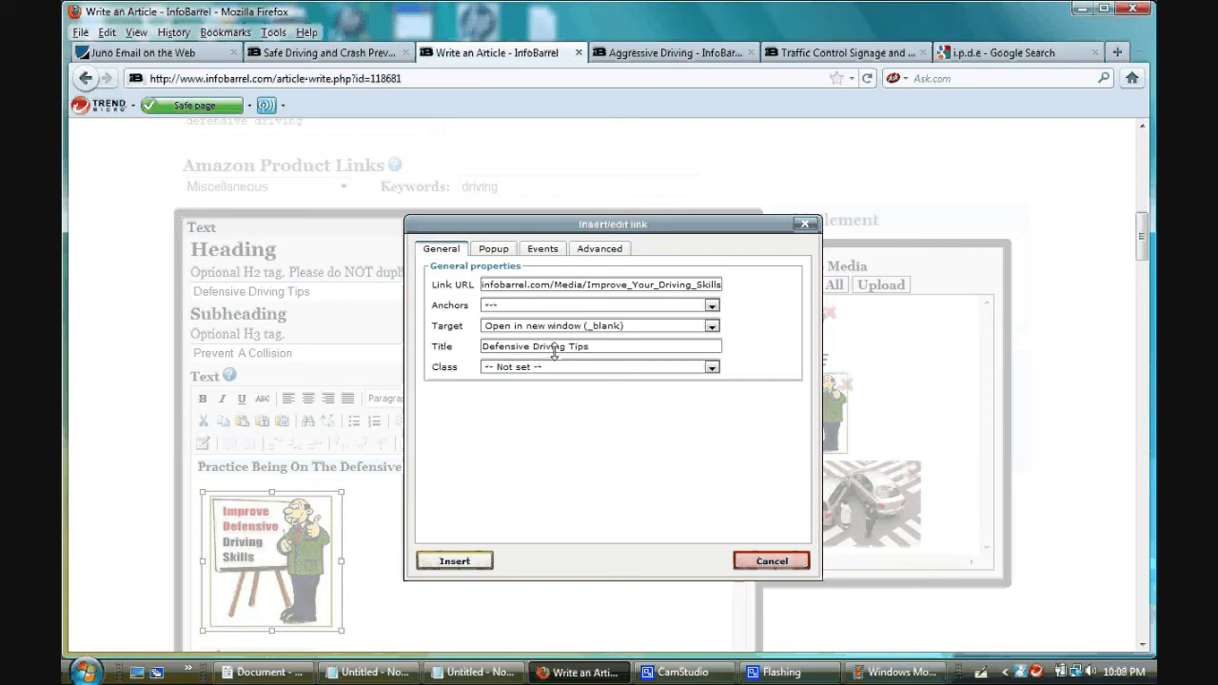
left_click(455, 560)
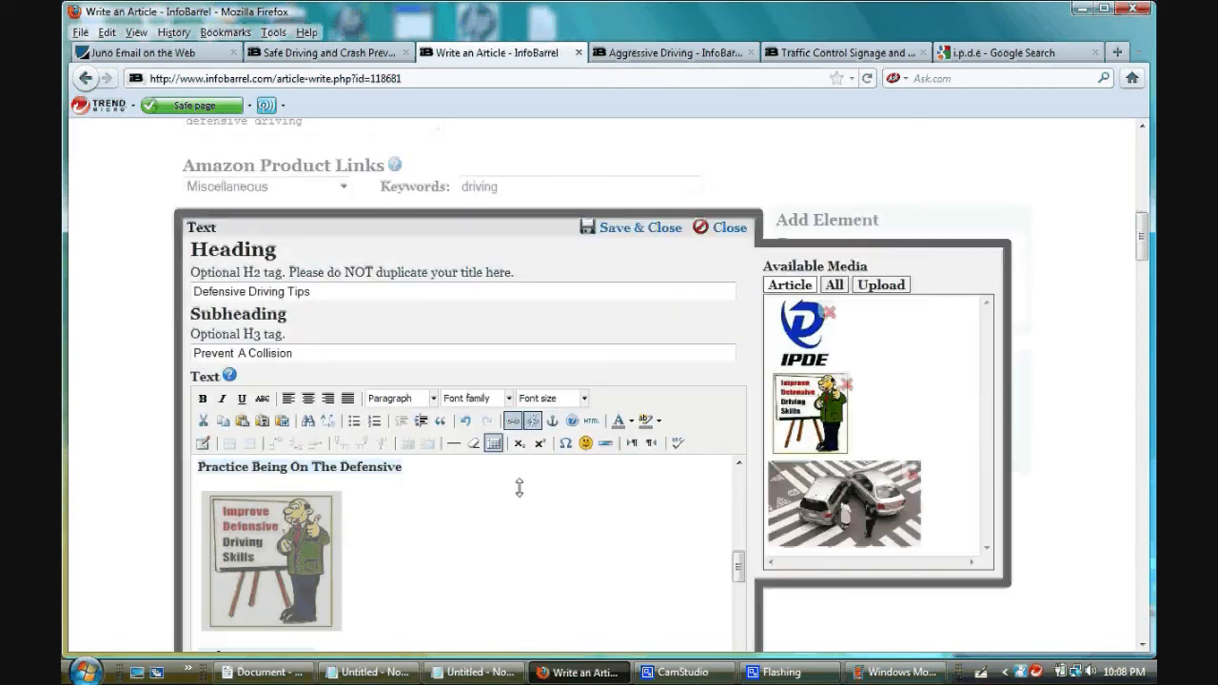
- Copy the link address of the IPDE image from the published article's Media section
left_click(334, 52)
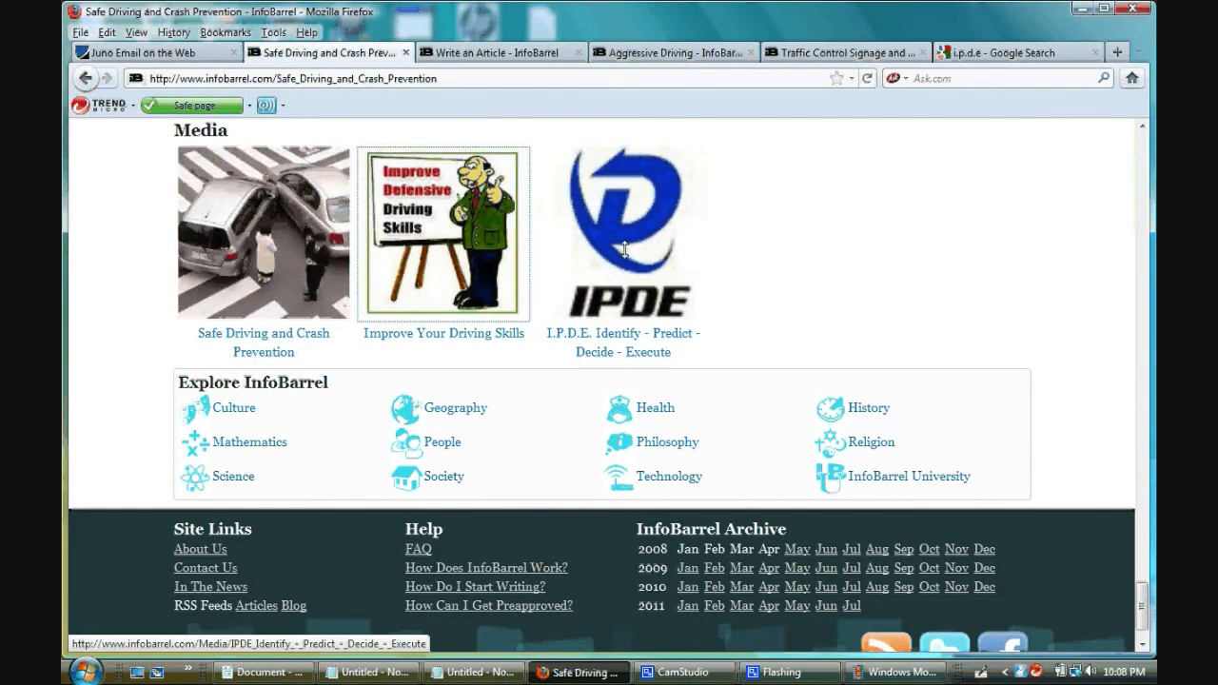
right_click(626, 251)
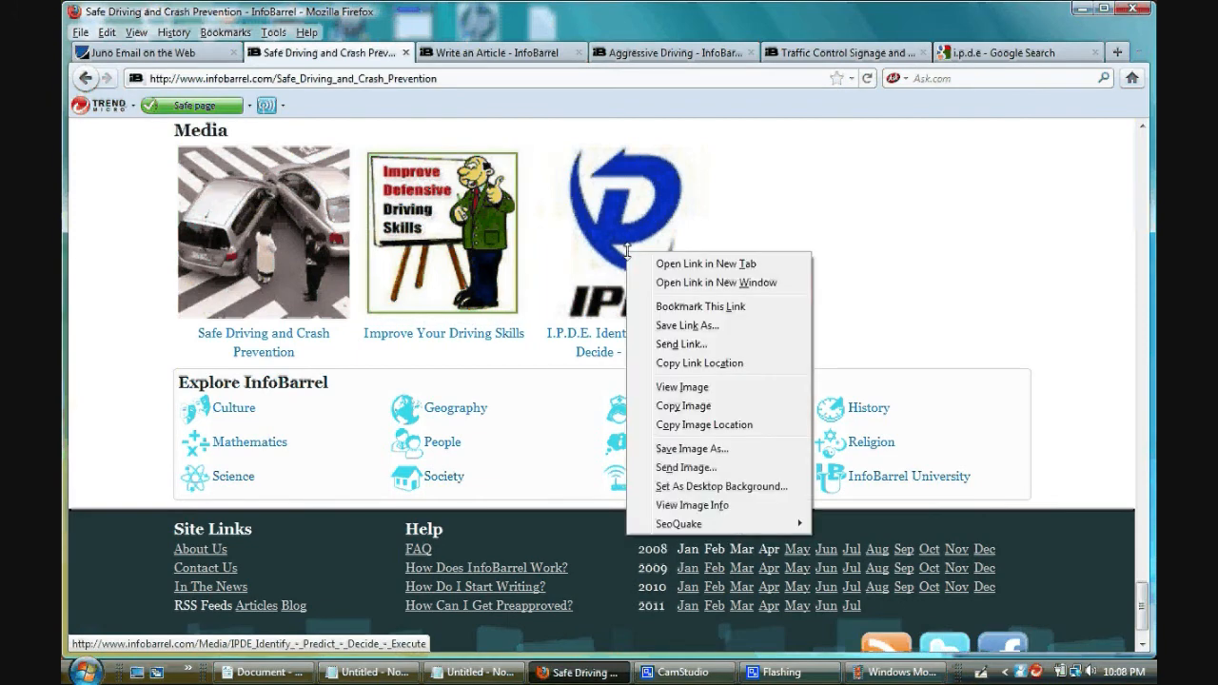
left_click(666, 363)
- Start a link on the IPDE image in the article text with the copied media address, set to open in a new window
left_click(502, 54)
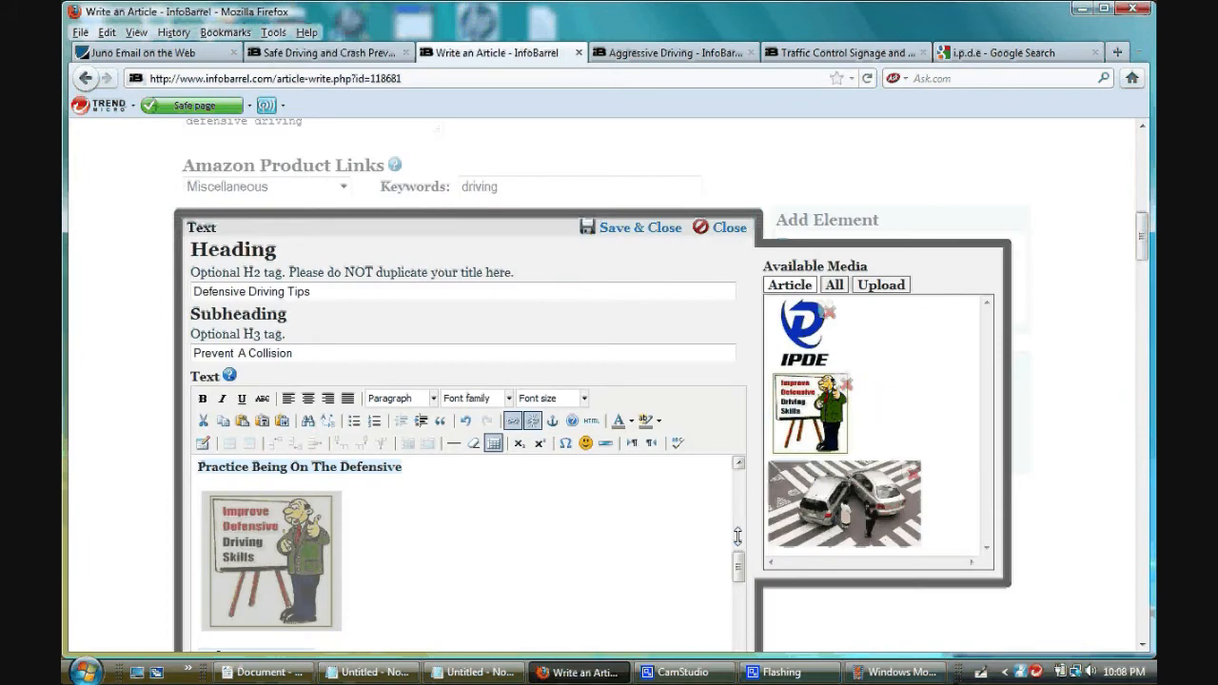
left_click_drag(738, 555, 737, 587)
left_click(243, 491)
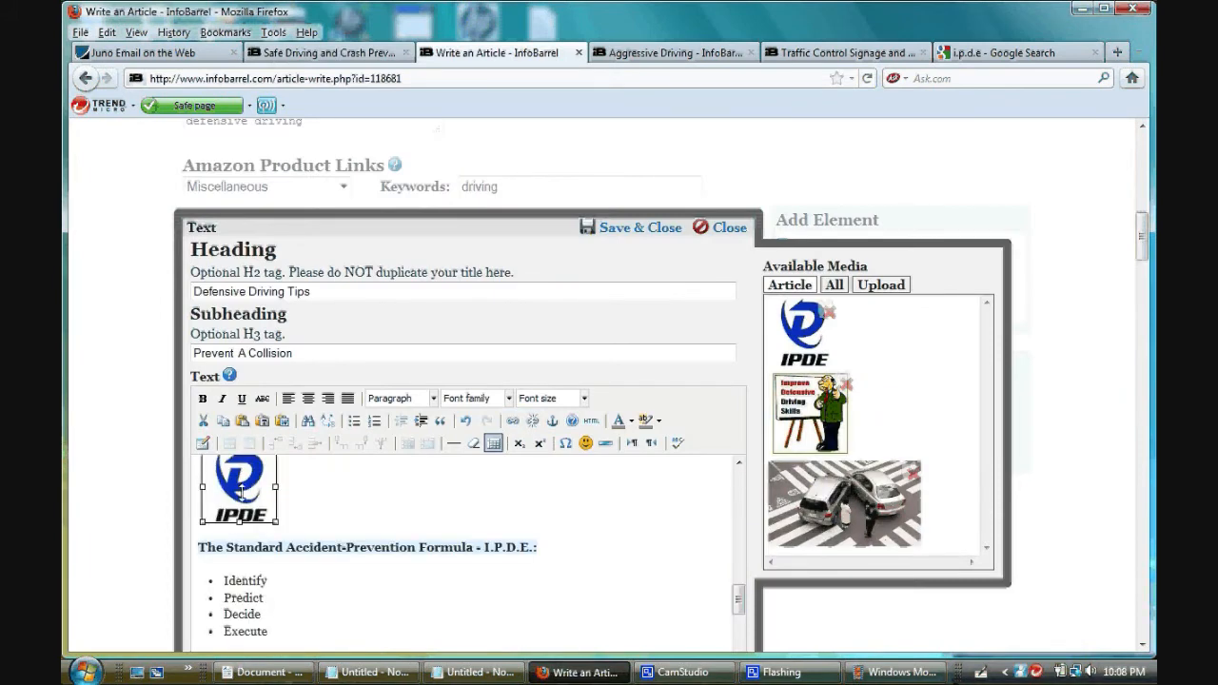
left_click(512, 421)
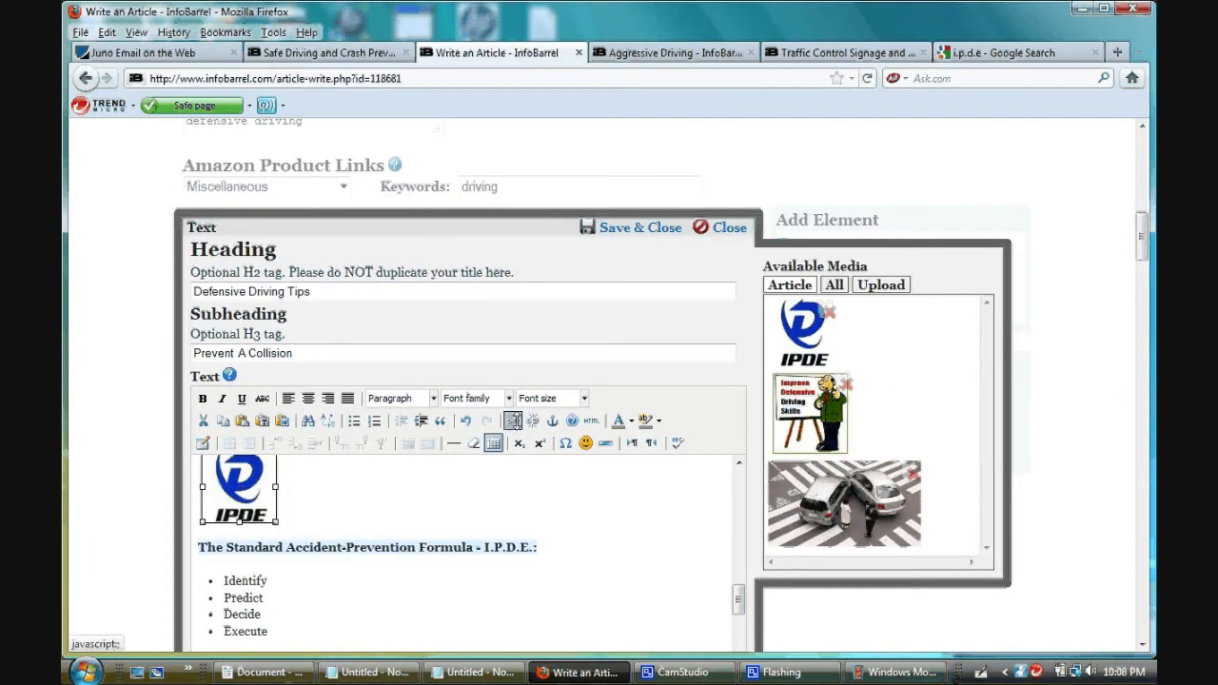
right_click(515, 285)
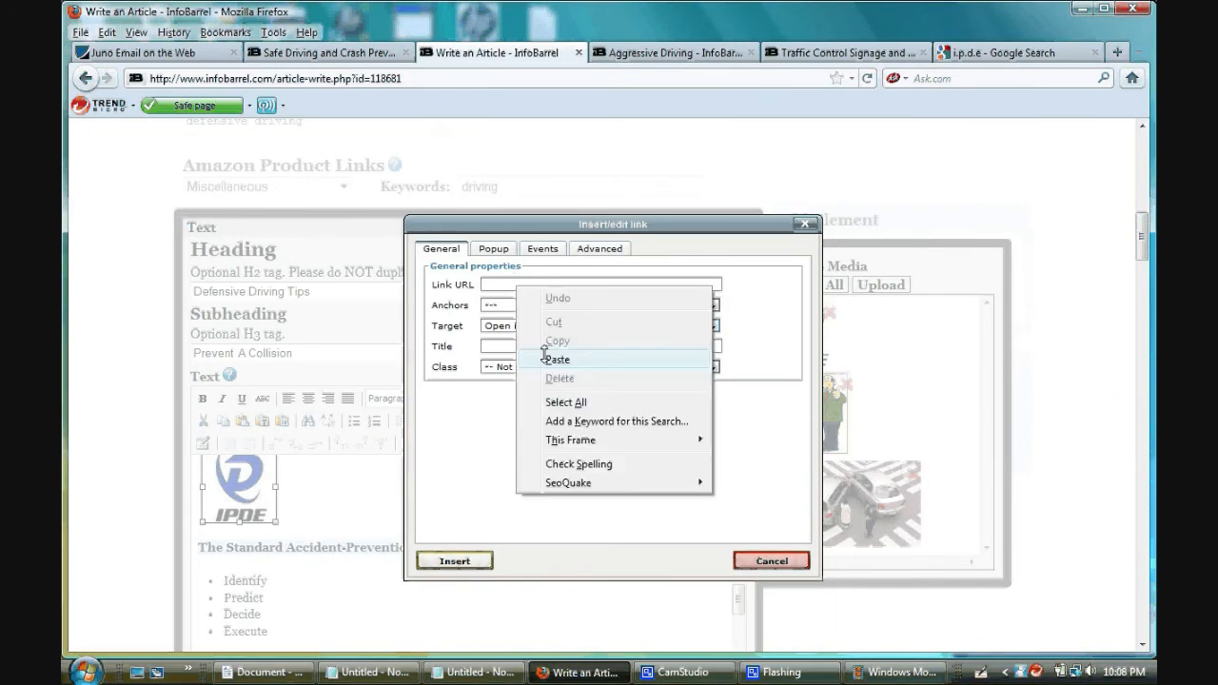
left_click(556, 358)
left_click(547, 327)
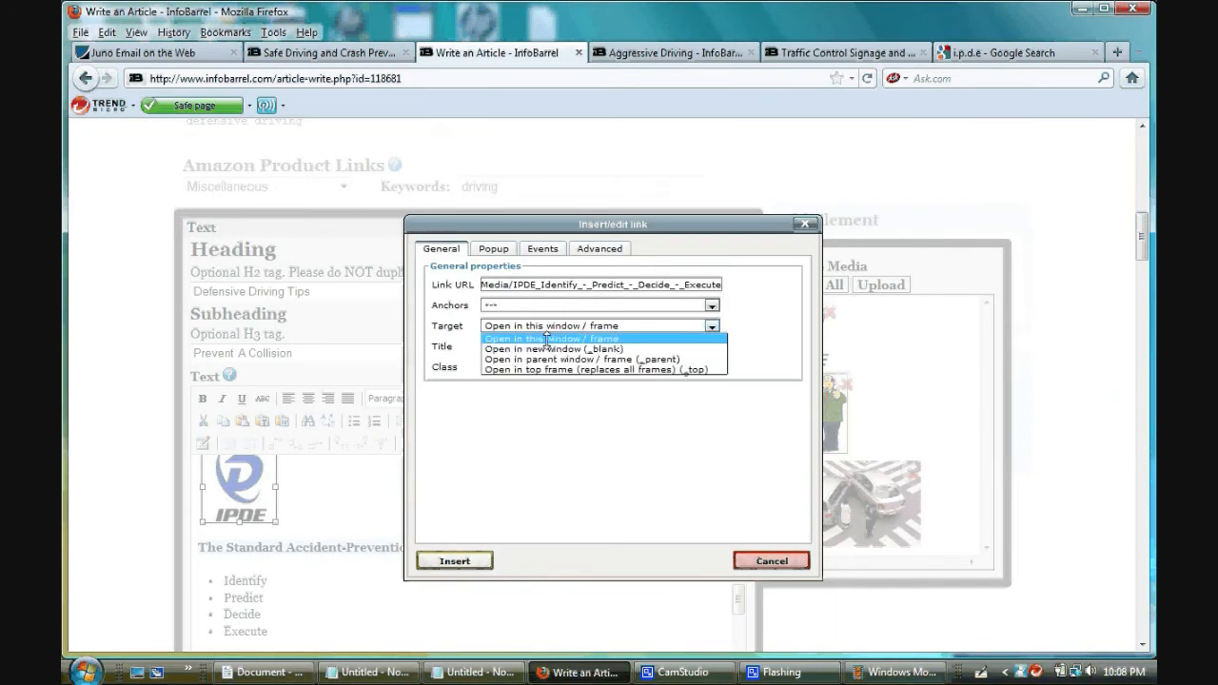
left_click(547, 349)
- Title the IPDE image link "IPDE Identify Predict Decide Execute" and insert it
left_click(548, 348)
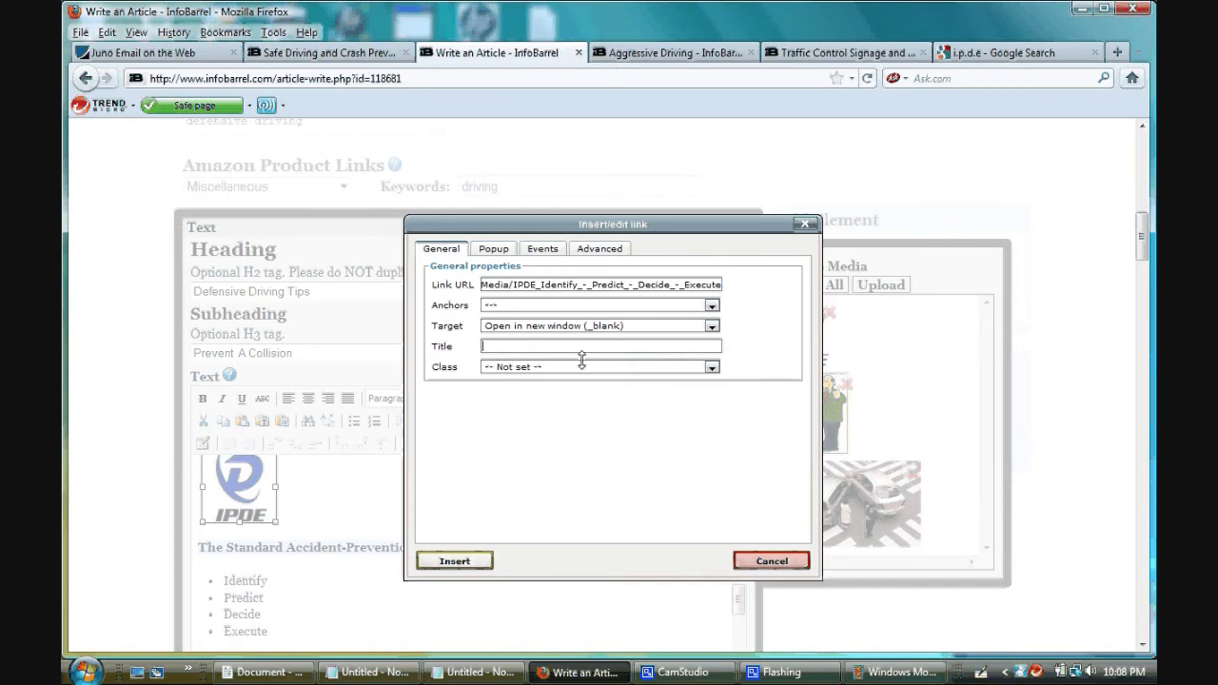
type("IPDE Identify Pre")
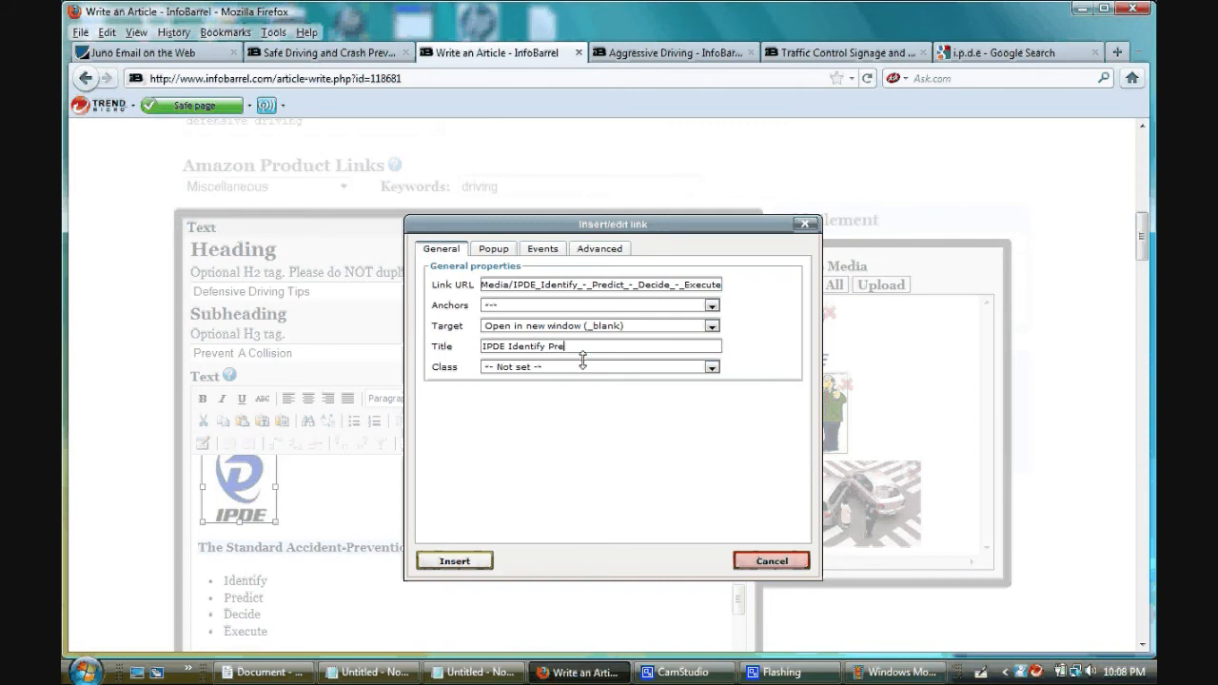
type("dict Decide Execute")
left_click(438, 562)
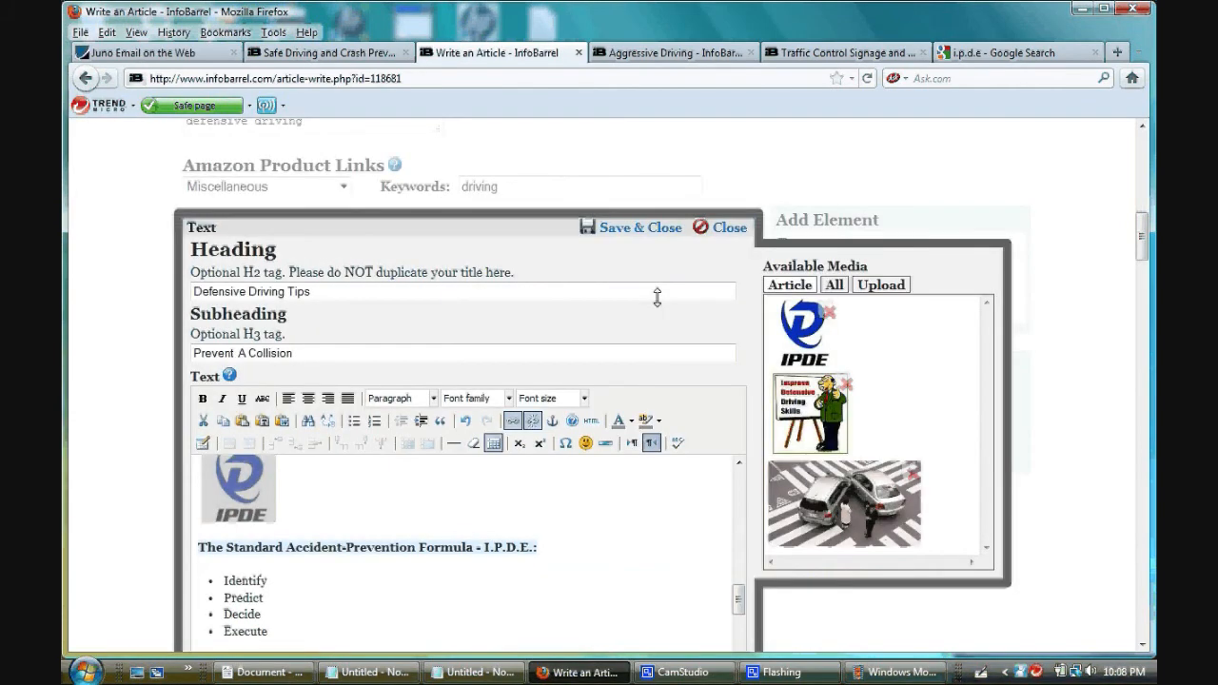
- Hold off saving the text element and run the spell checker on the article text from its beginning
left_click(628, 228)
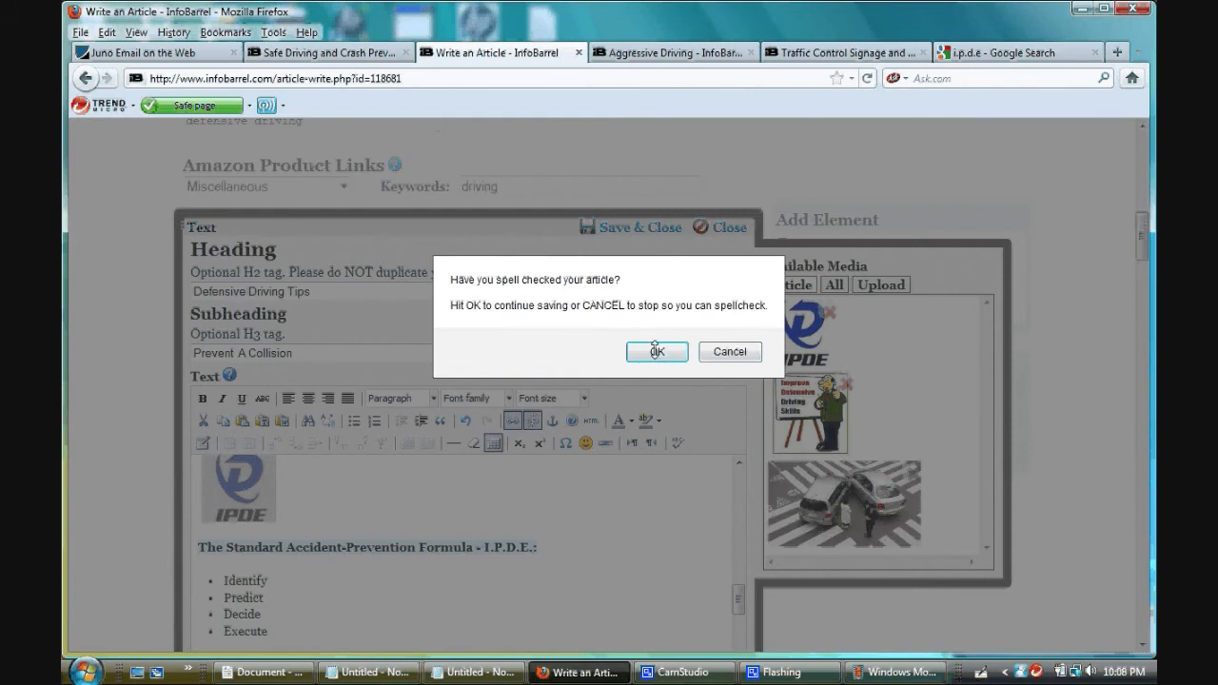
left_click(729, 351)
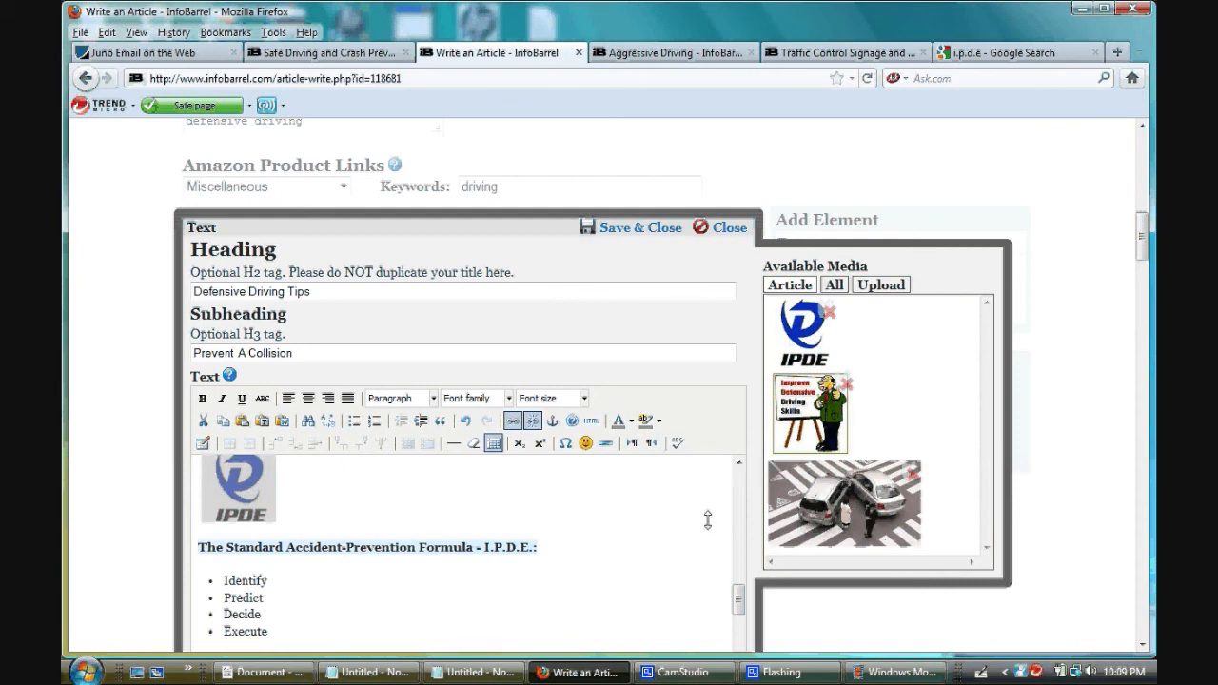
scroll(744, 495, "up", 5)
scroll(744, 495, "up", 5)
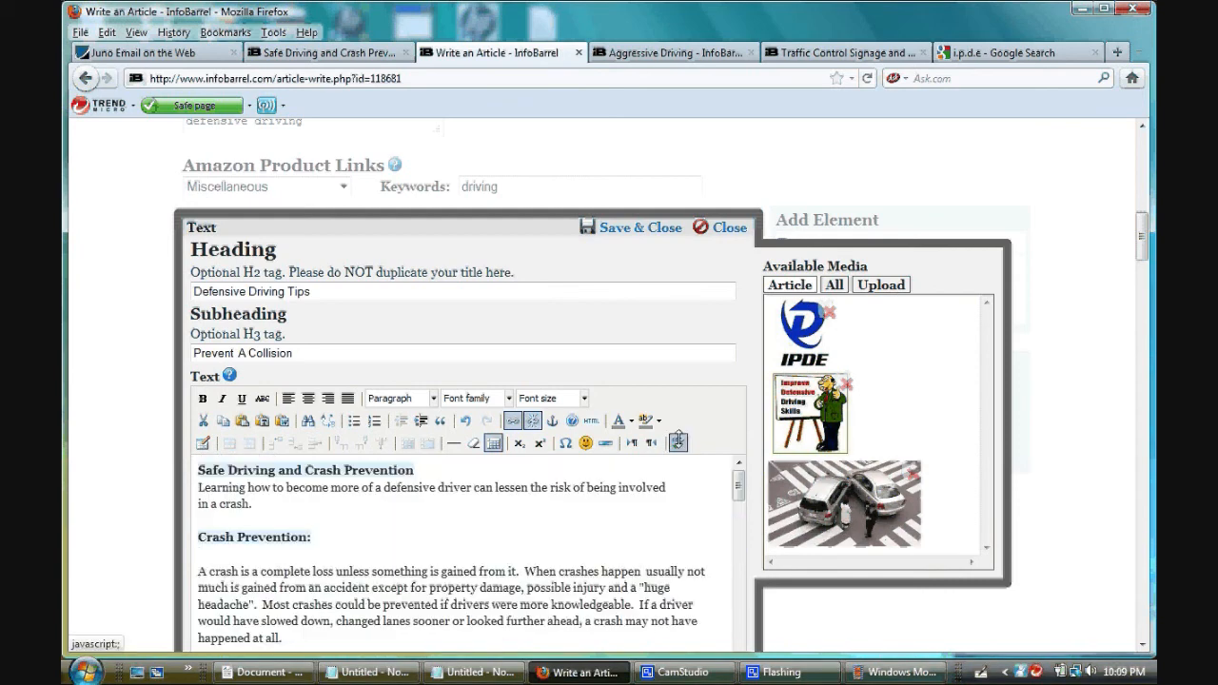
left_click(678, 441)
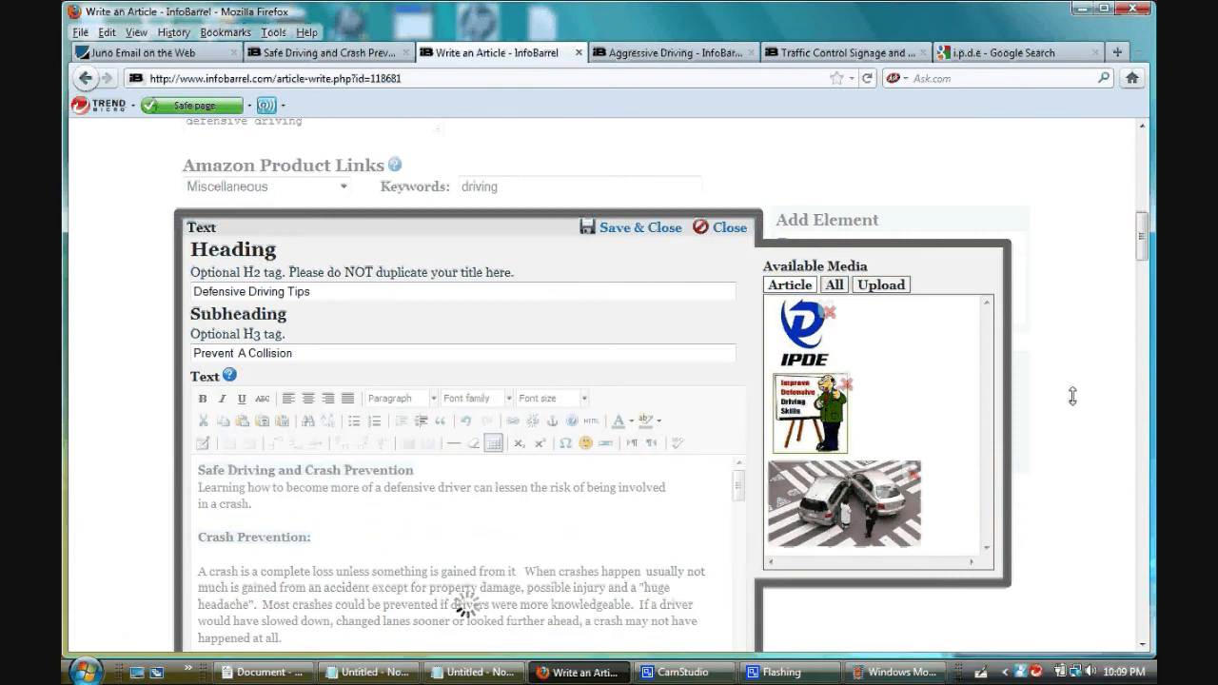
scroll(1073, 396, "down", 4)
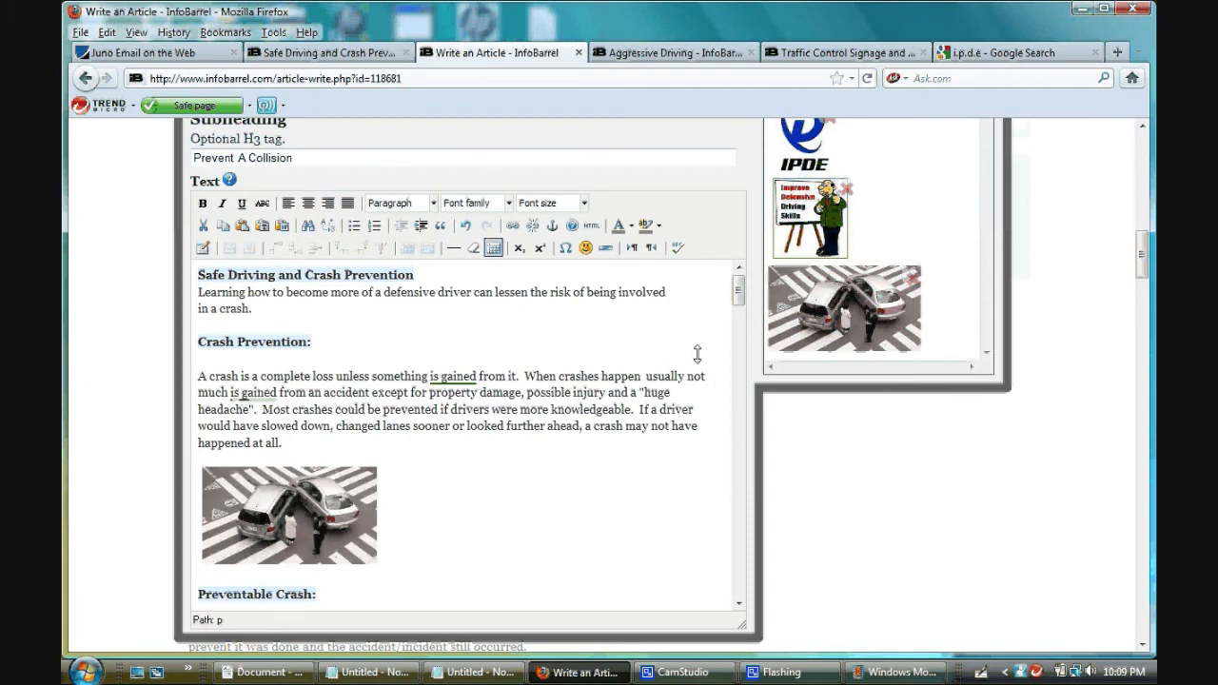
- Check the rest of the article text for spelling, save and close the text element, and confirm it has been spell checked
left_click_drag(737, 291, 736, 394)
scroll(750, 288, "up", 2)
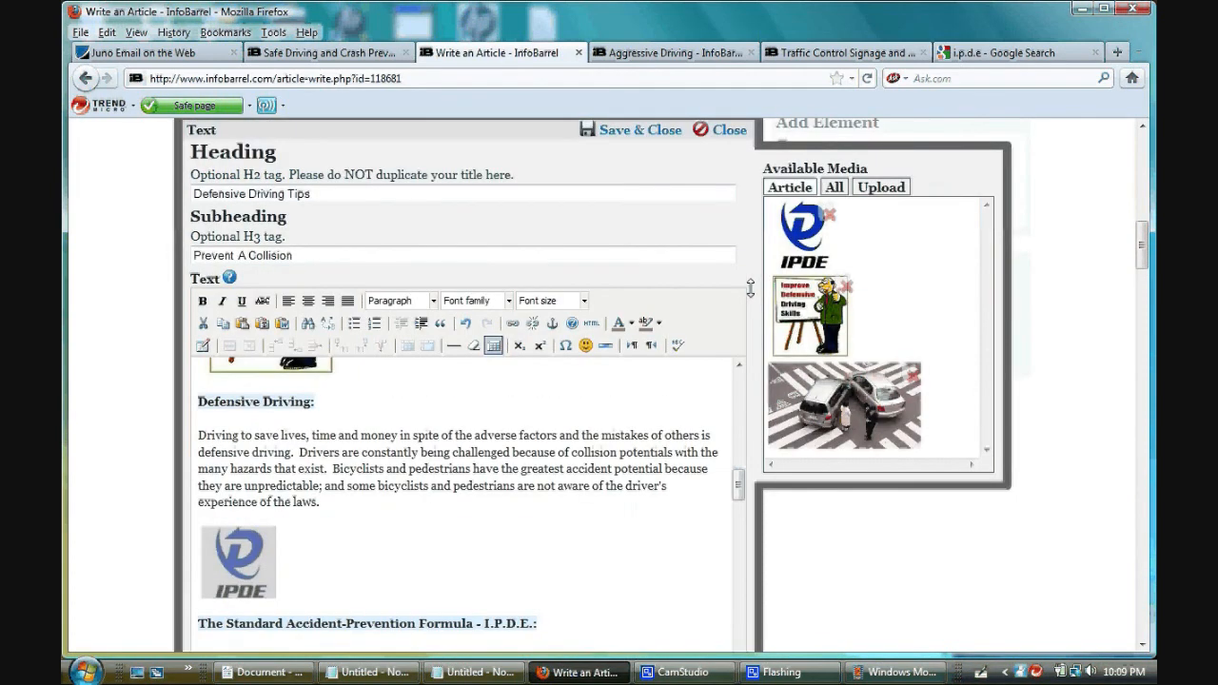
scroll(750, 288, "up", 2)
left_click(644, 227)
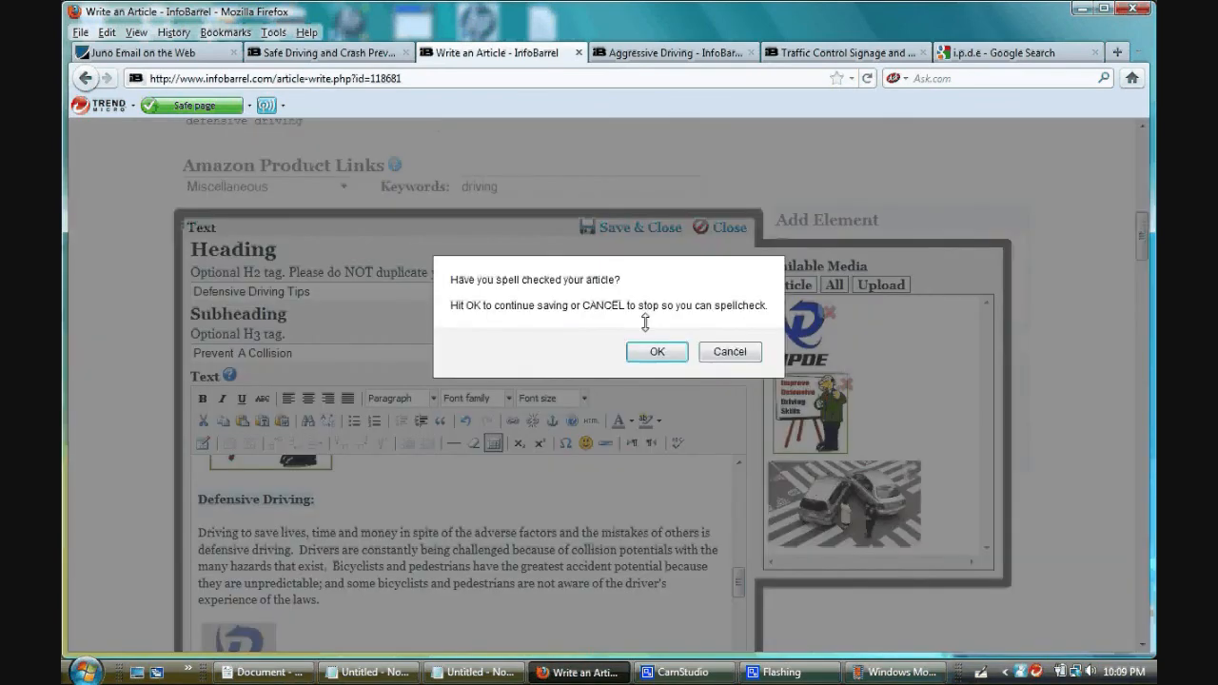
left_click(649, 353)
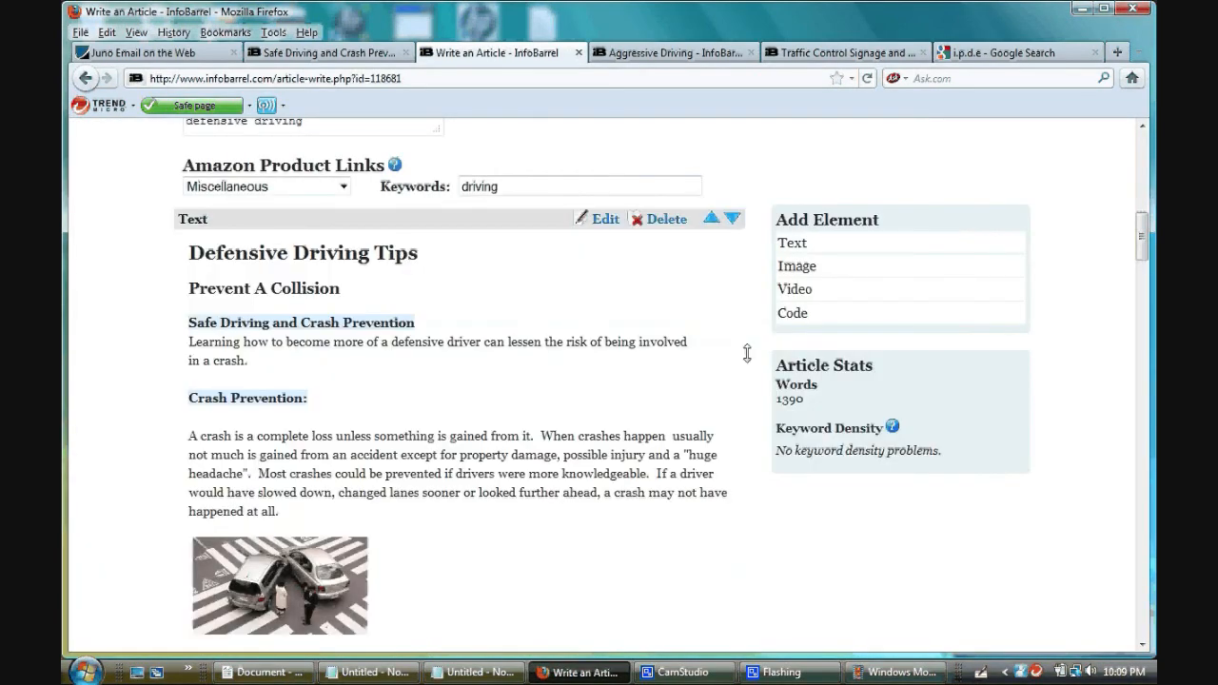
- Save the edited "Safe Driving and Crash Prevention" article and open its published page
scroll(741, 364, "down", 10)
scroll(738, 379, "down", 10)
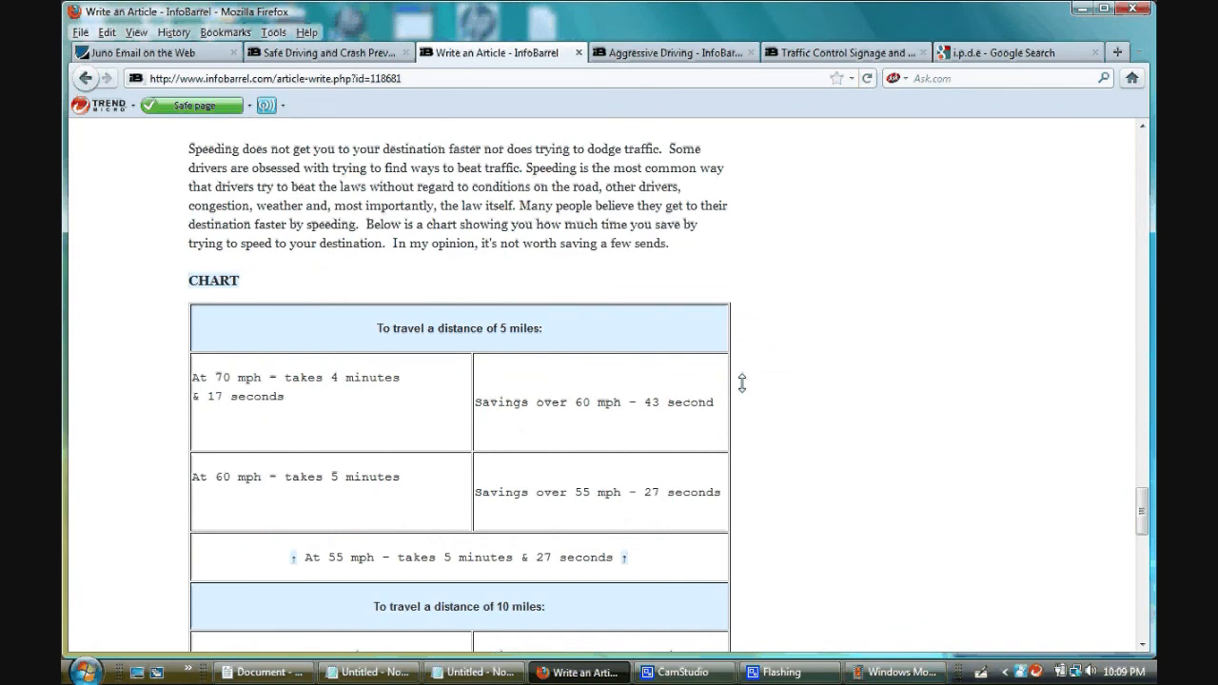
scroll(742, 382, "down", 15)
key("Home")
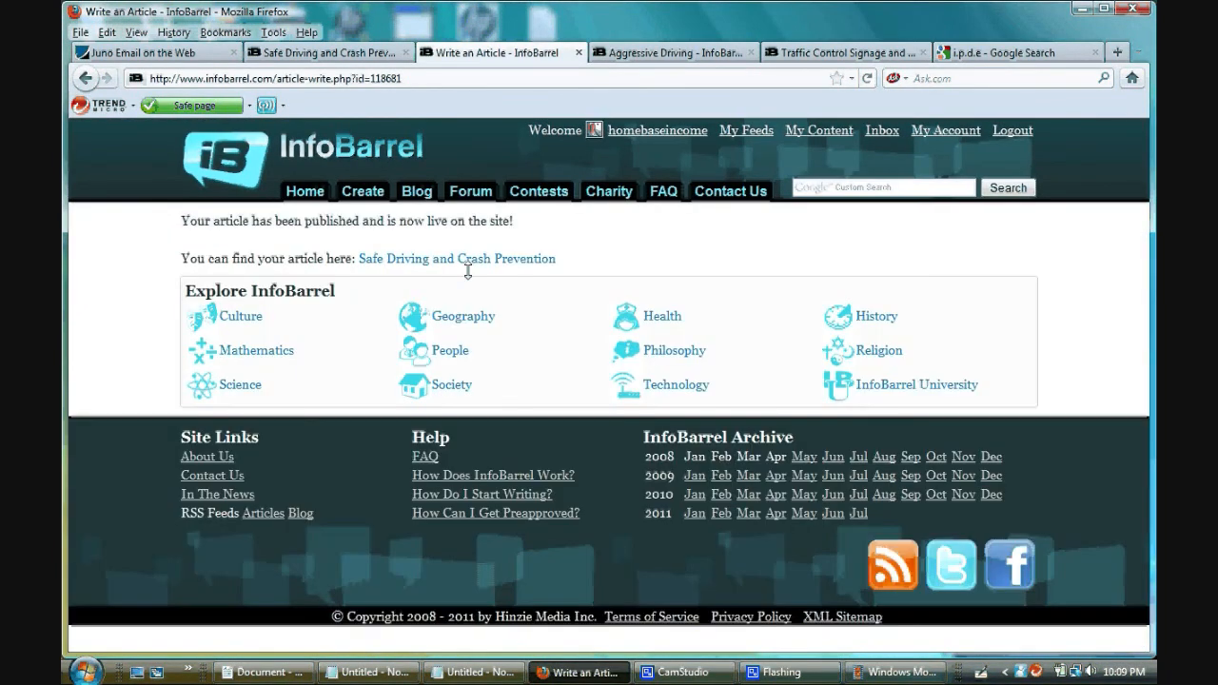
left_click(467, 259)
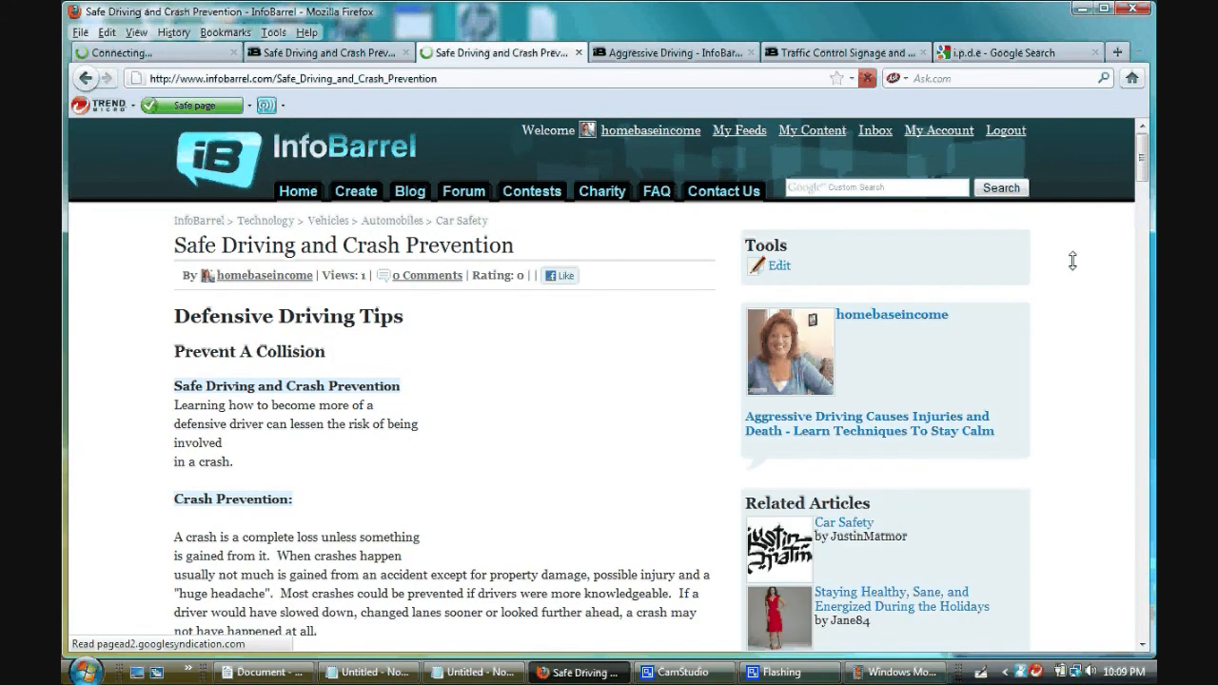
- Review the published article from the introduction through the linked images and the I.P.D.E. sections to the speed and time chart
scroll(1073, 261, "down", 2)
scroll(1073, 261, "down", 10)
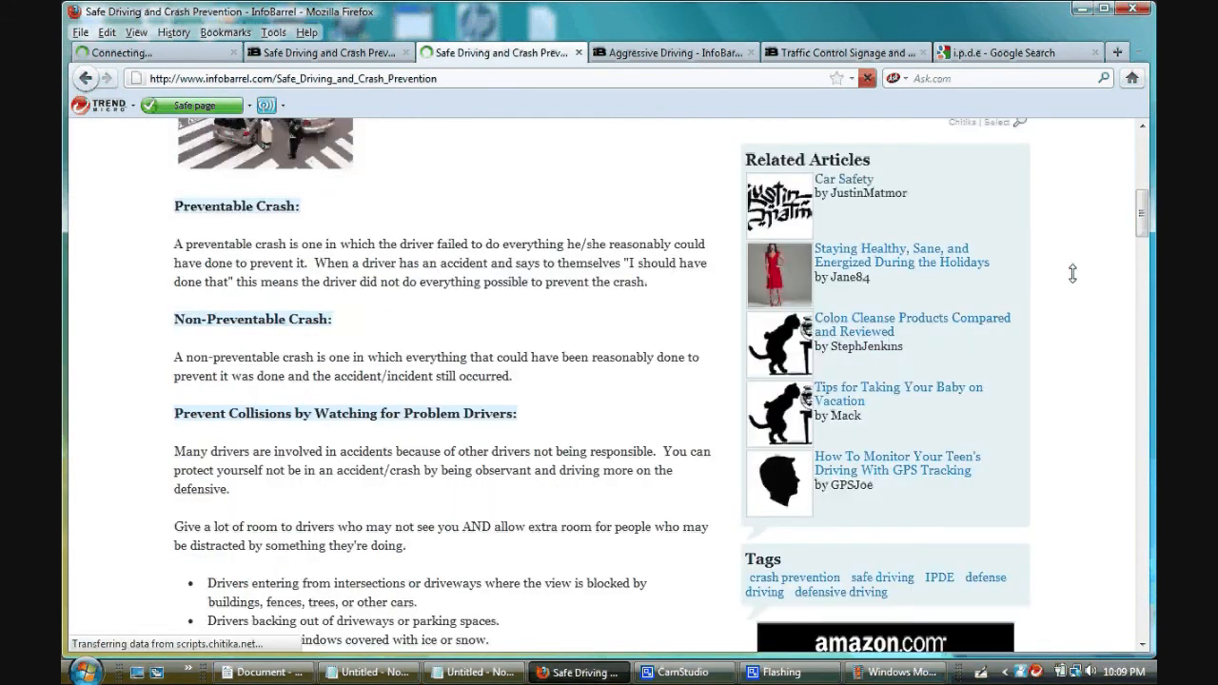
scroll(1073, 273, "down", 12)
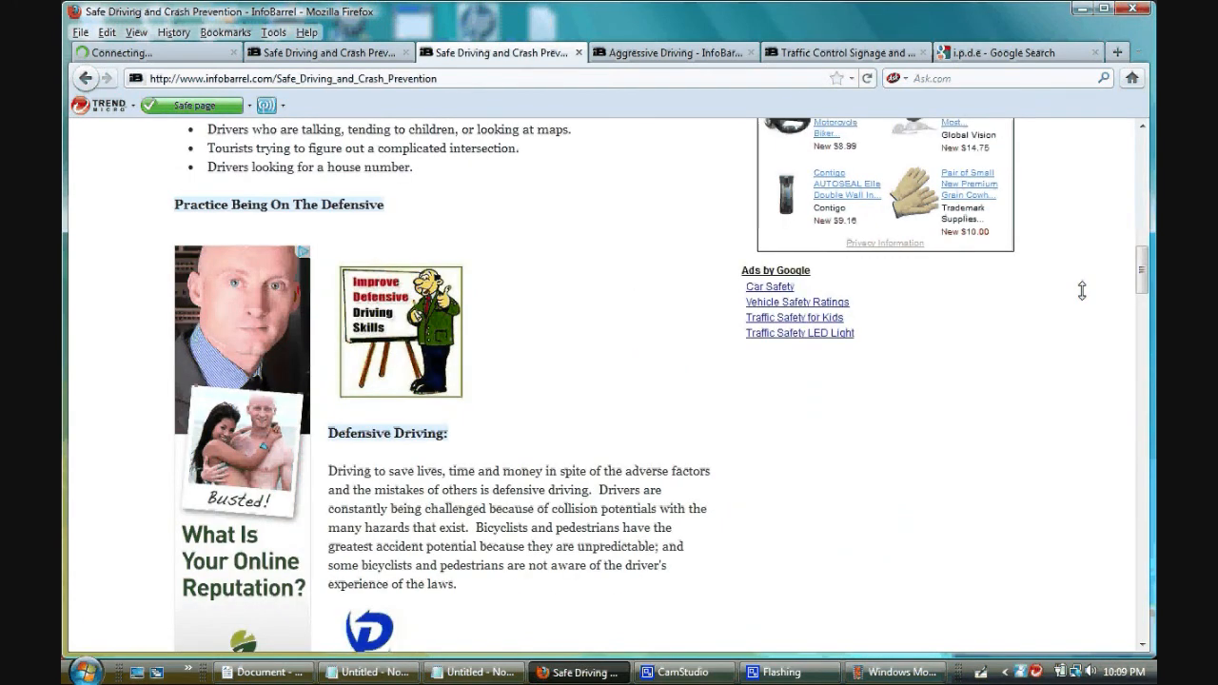
scroll(1082, 290, "down", 6)
scroll(1082, 293, "down", 4)
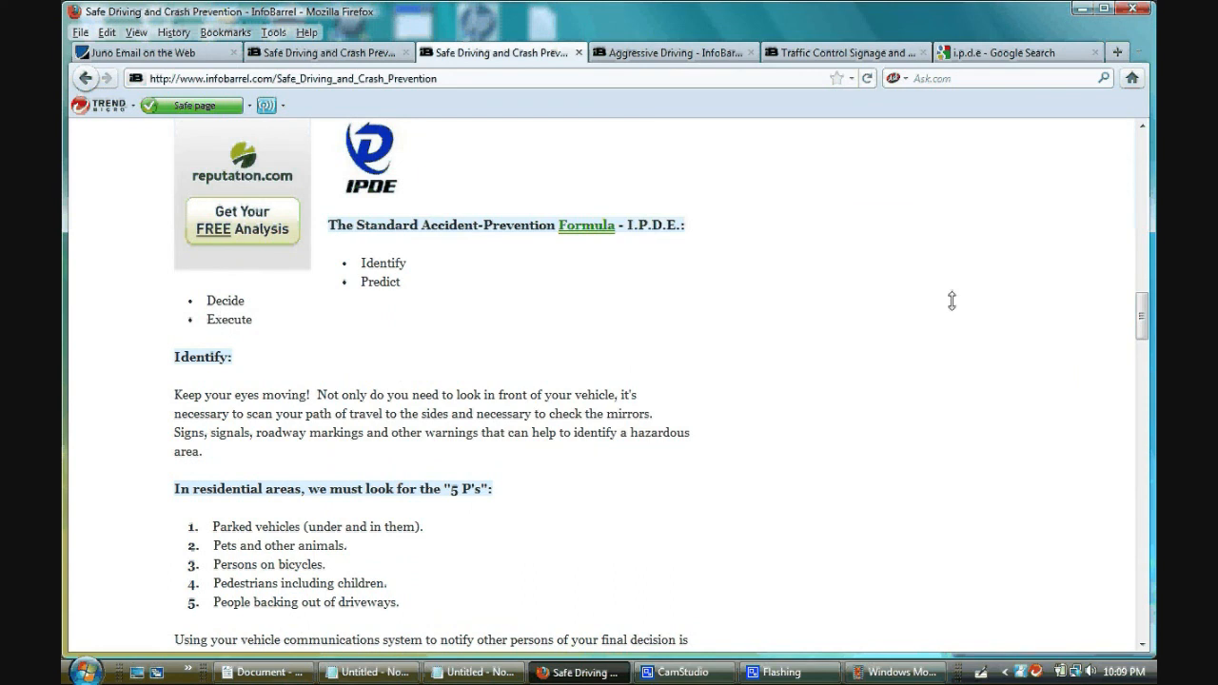
scroll(960, 352, "up", 3)
scroll(959, 353, "down", 3)
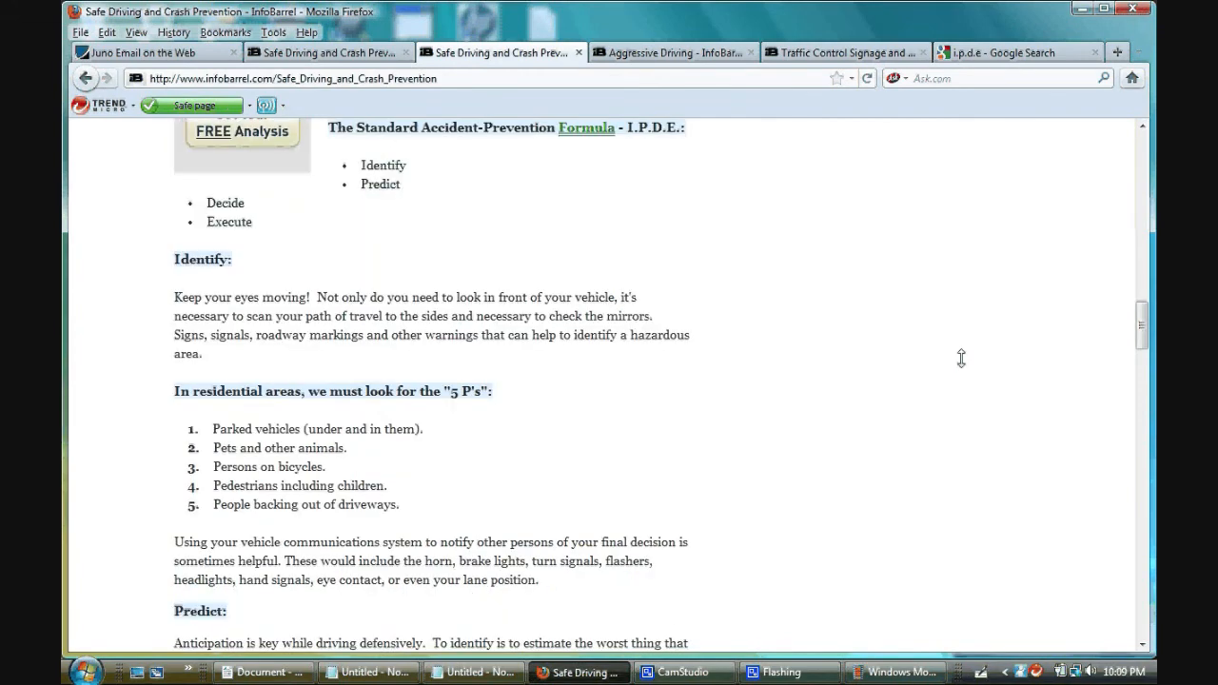
scroll(956, 359, "down", 3)
scroll(949, 361, "down", 5)
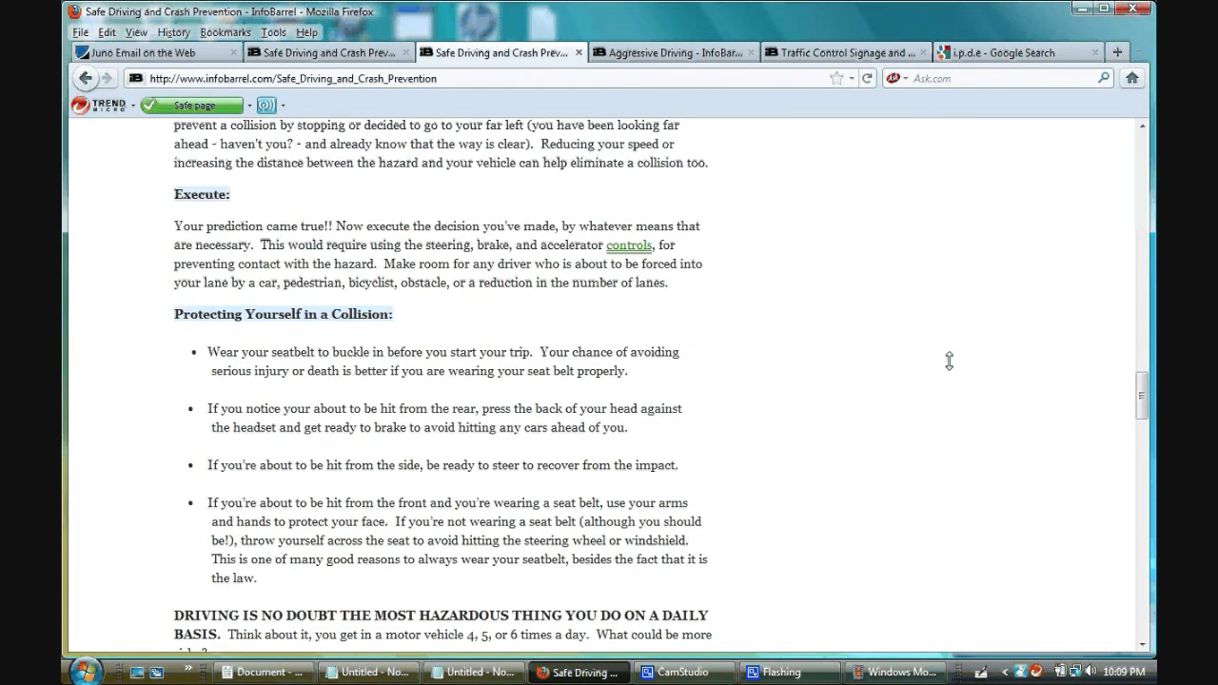
scroll(949, 361, "down", 4)
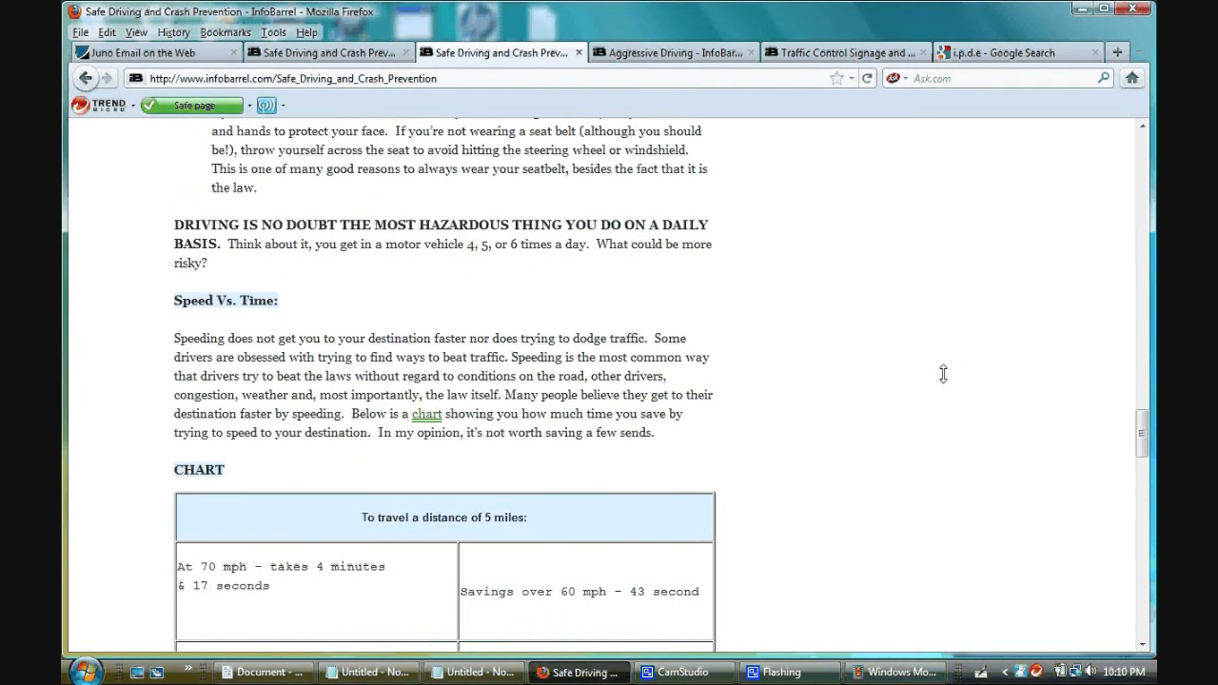
scroll(944, 373, "down", 2)
scroll(943, 373, "down", 2)
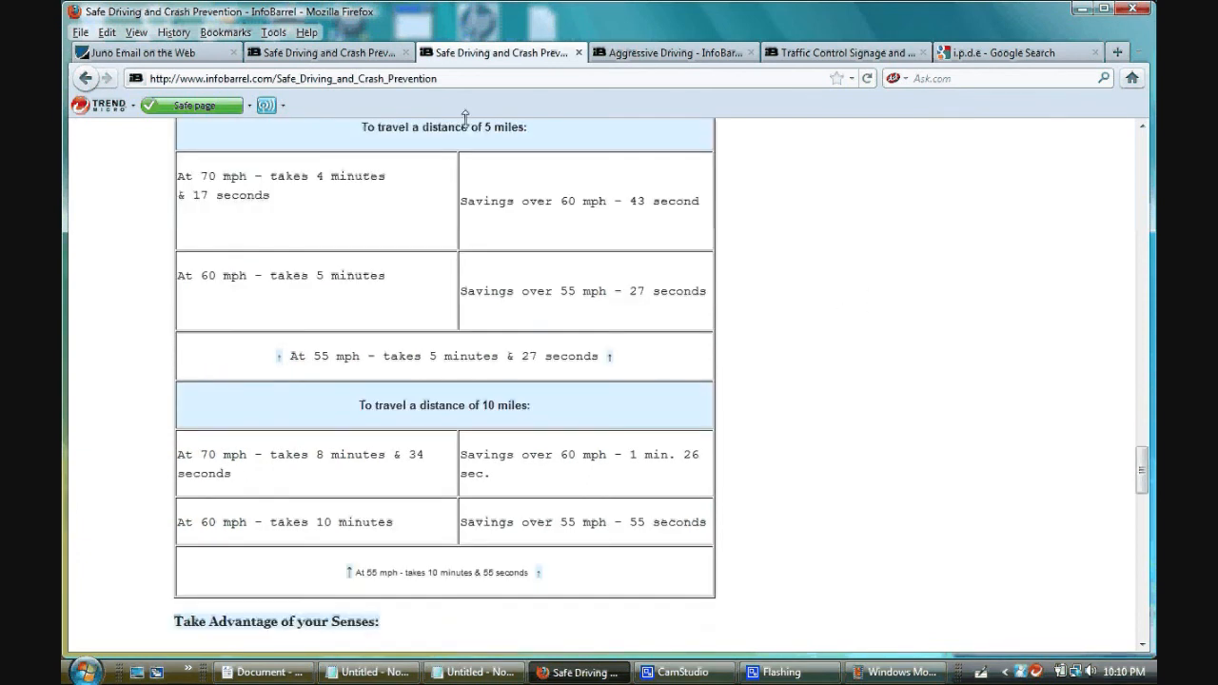
left_click(692, 674)
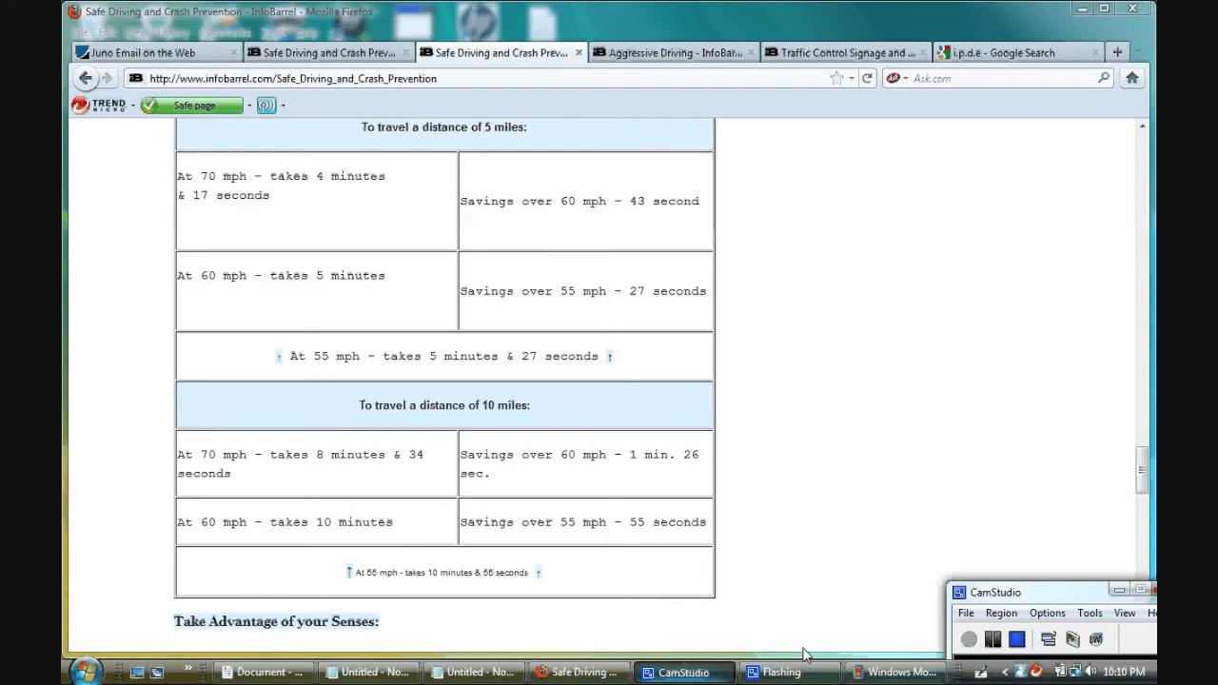